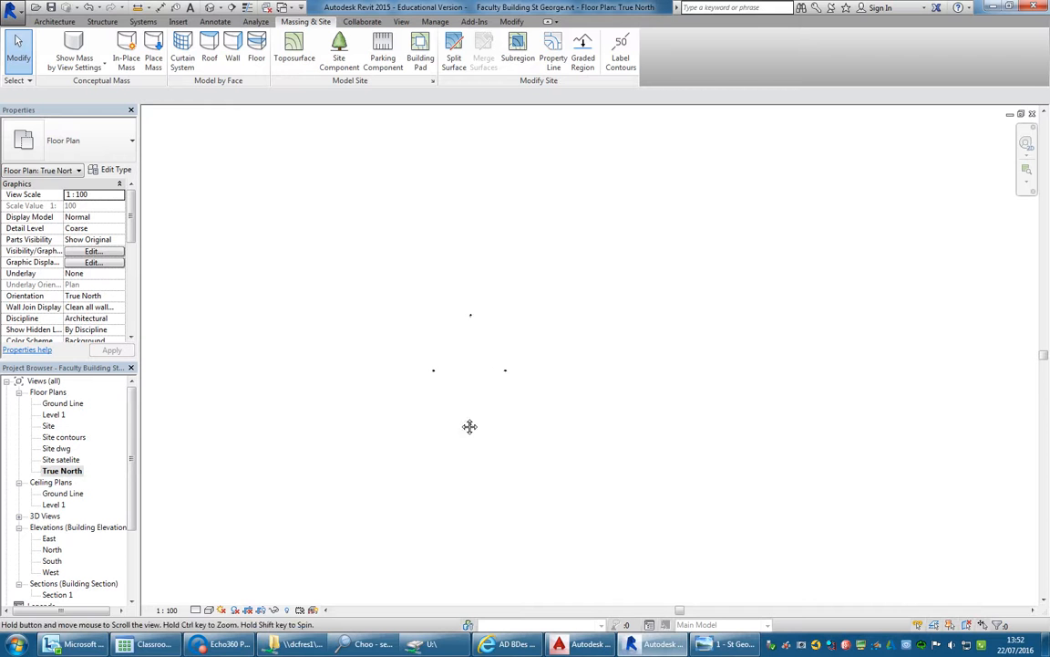
# Check the hidden elements in the True North floor plan by toggling Reveal Hidden Elements on and off
pyautogui.scroll(3, 423, 314)
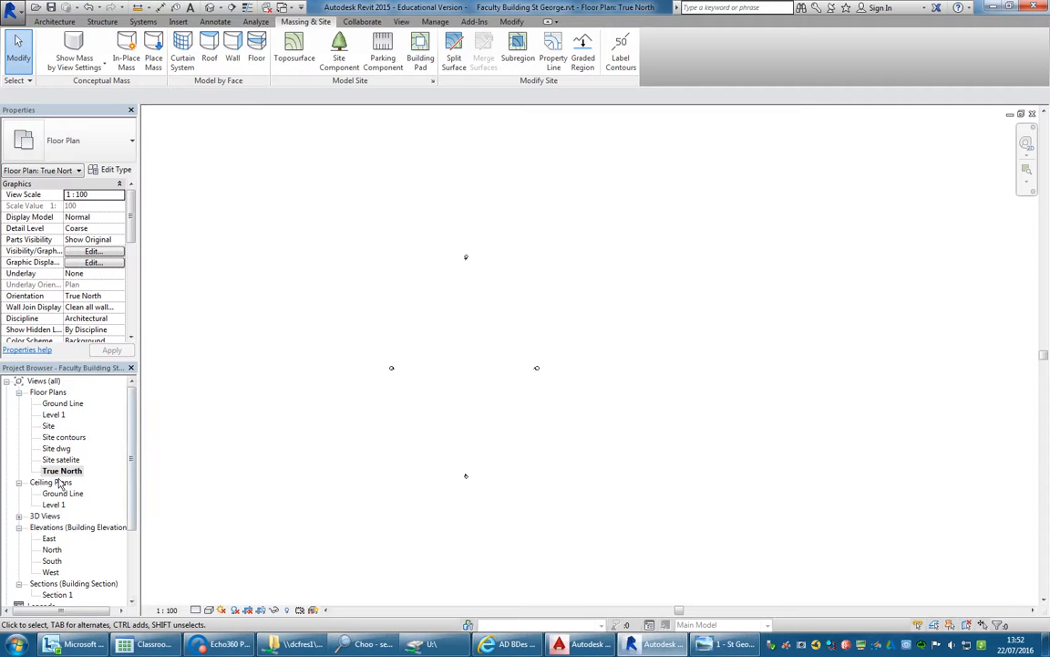
pyautogui.click(287, 609)
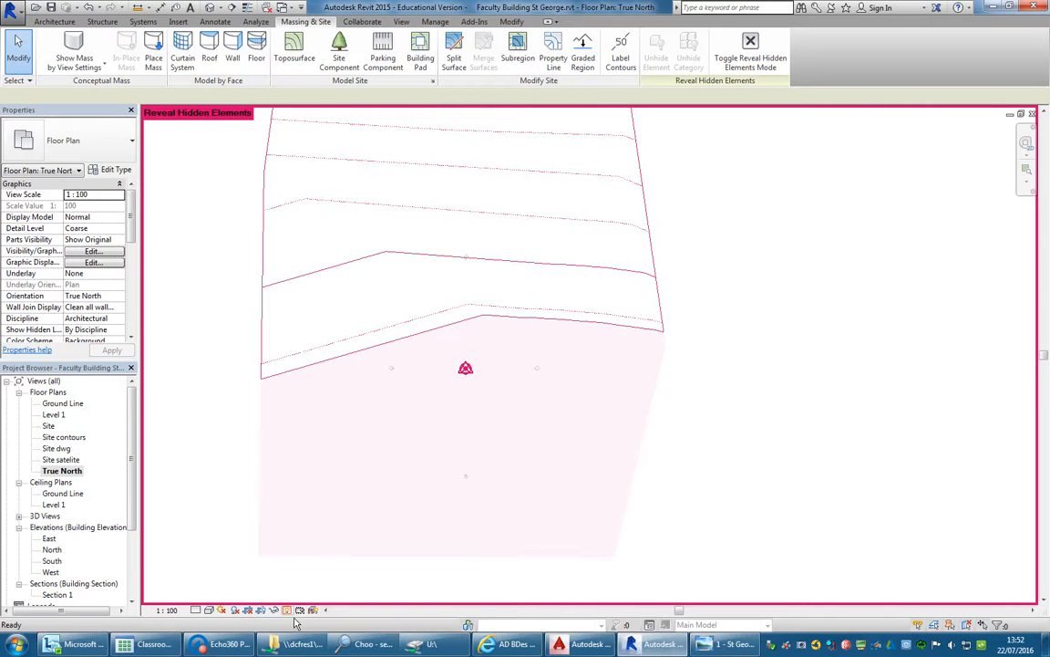
pyautogui.click(288, 611)
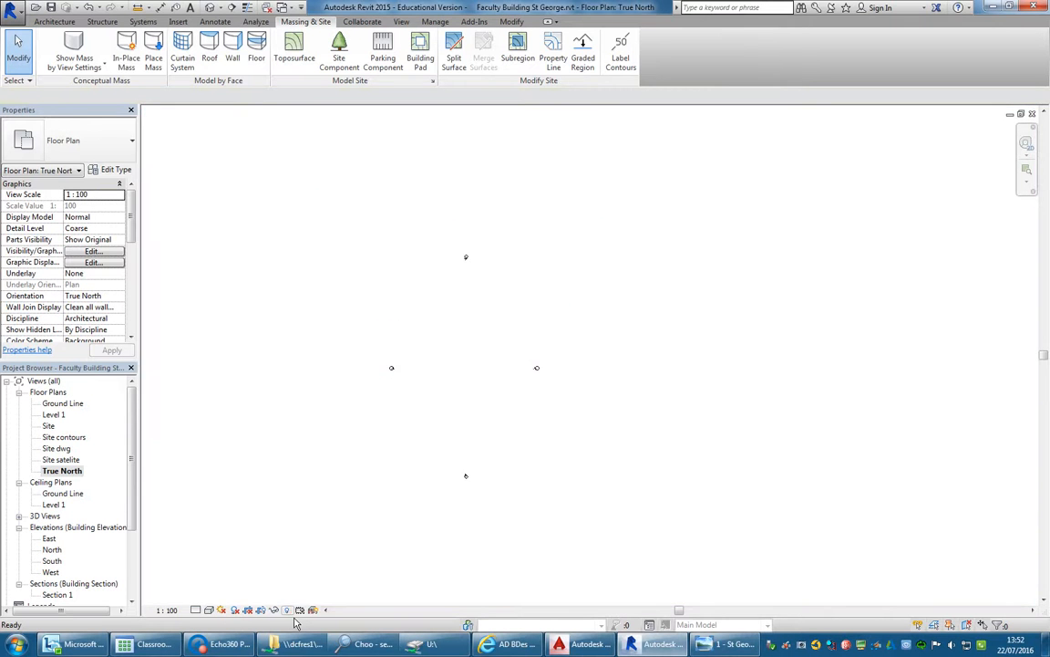
pyautogui.click(287, 609)
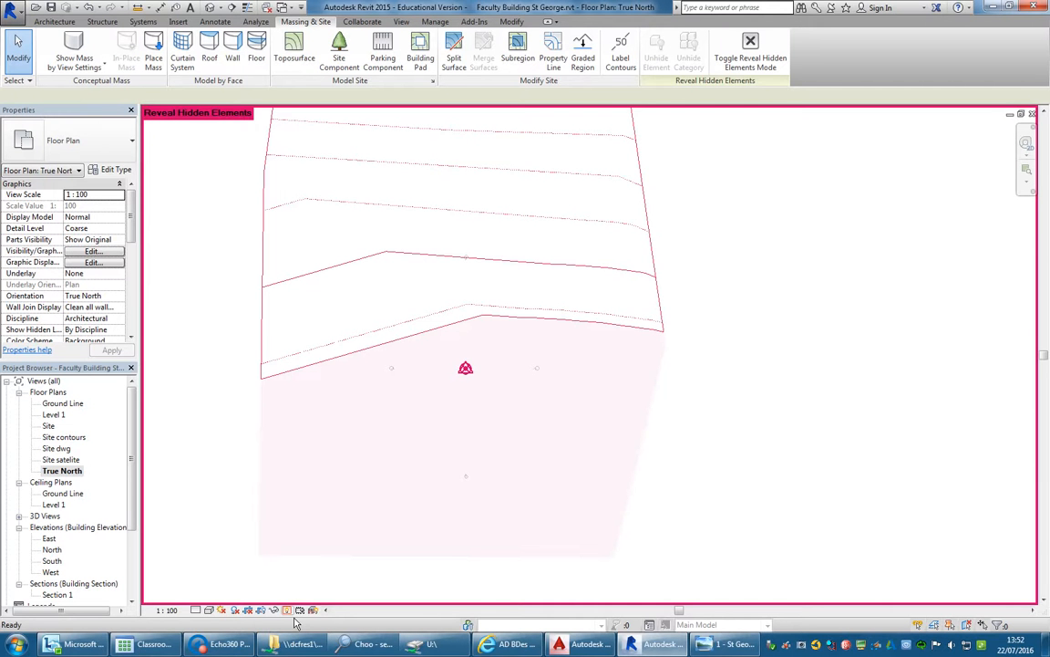
pyautogui.click(288, 610)
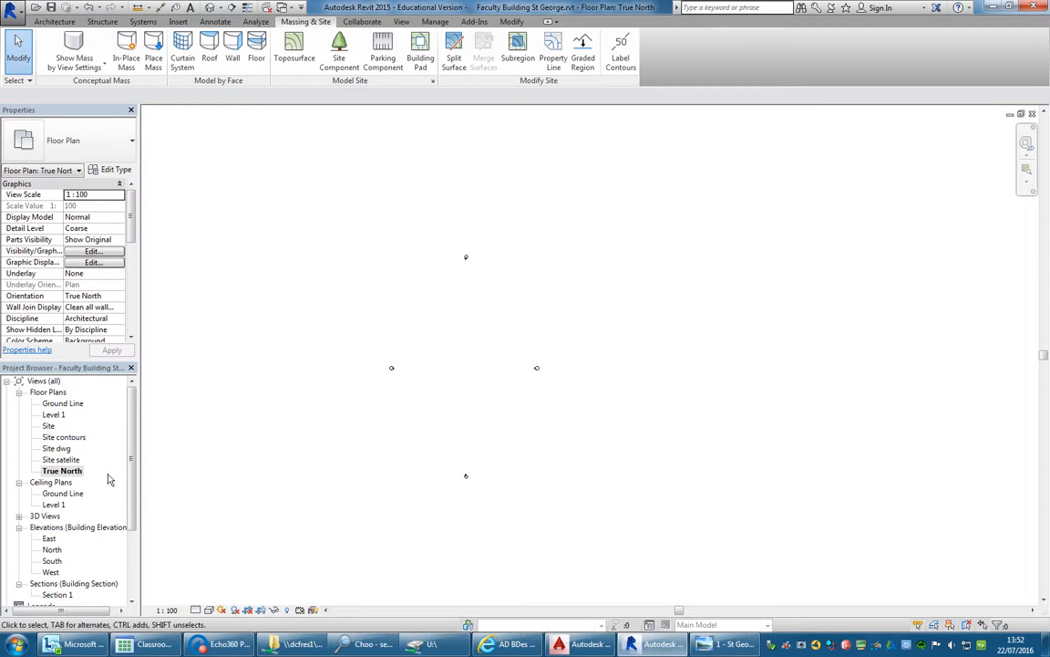
# Open the Site satelite floor plan and set its visual style to Wireframe
pyautogui.doubleClick(63, 461)
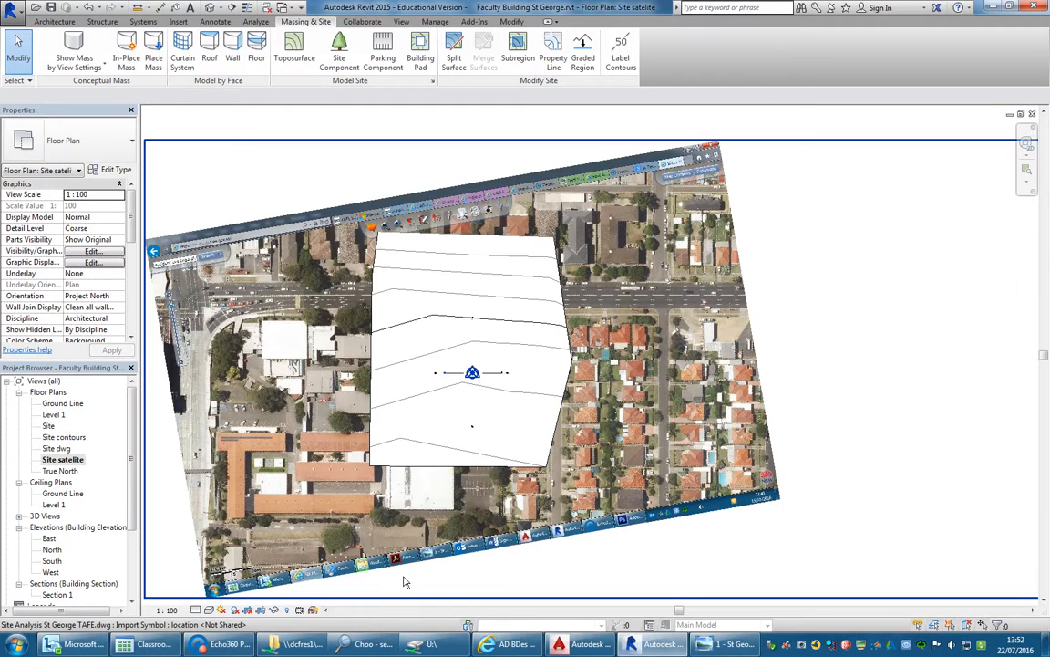
pyautogui.click(209, 609)
pyautogui.click(232, 467)
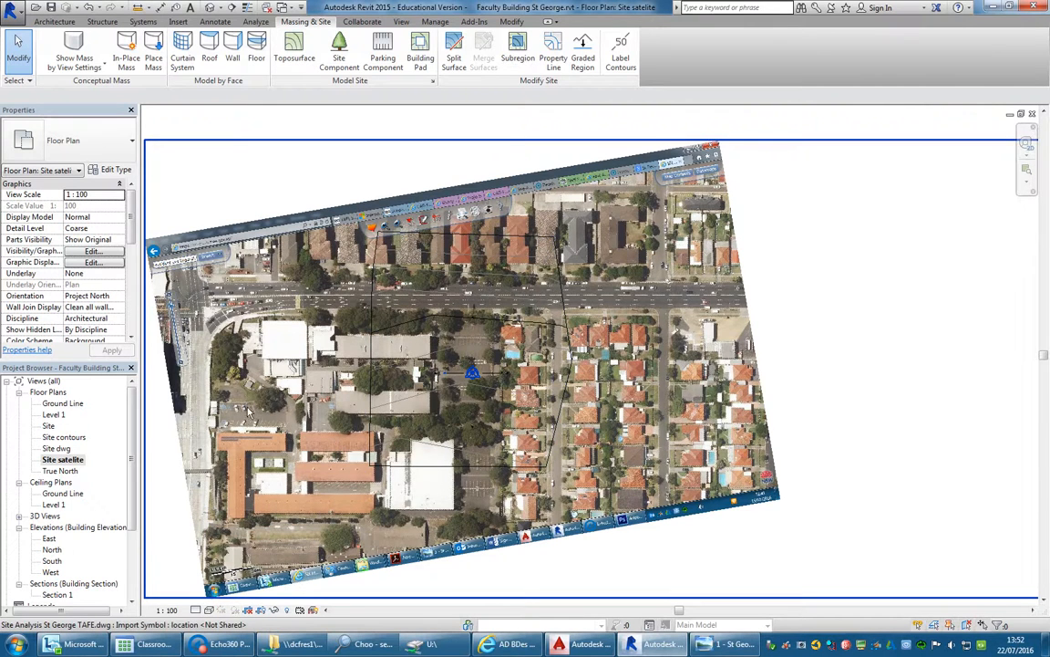
pyautogui.scroll(2, 274, 379)
# Open the Site dwg floor plan and set its visual style to Wireframe
pyautogui.doubleClick(56, 448)
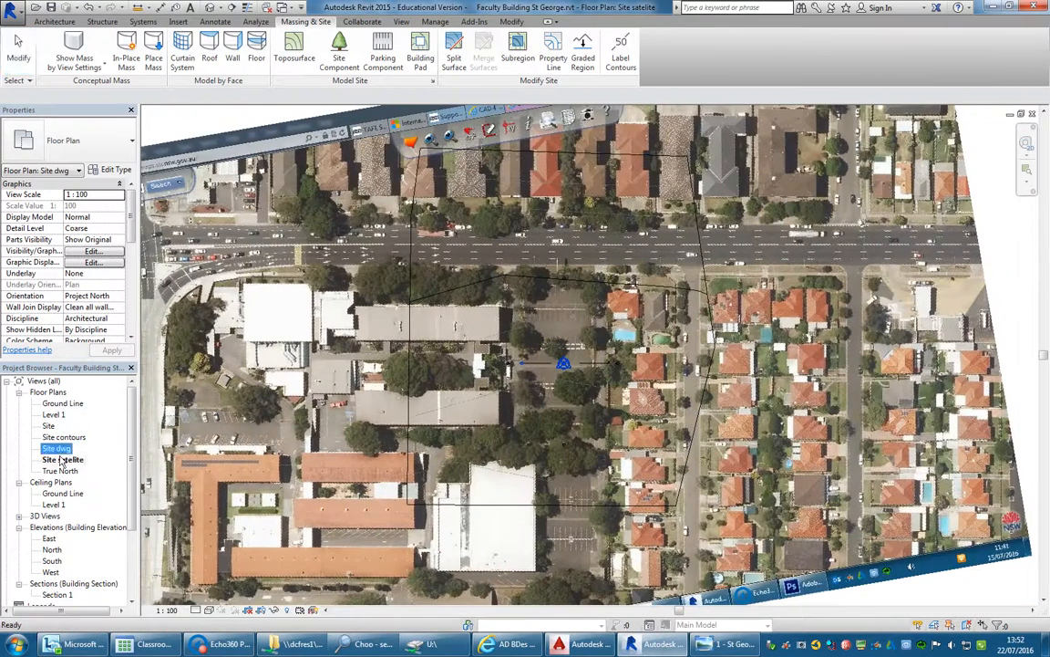
pyautogui.moveTo(495, 427); pyautogui.dragTo(452, 414, button='middle')
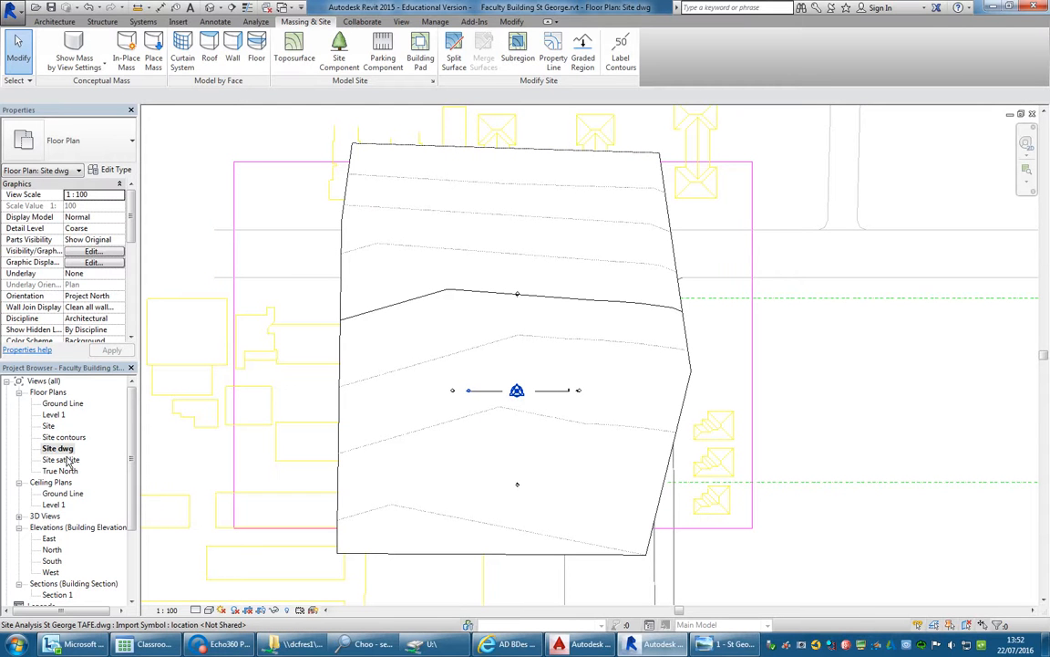
pyautogui.click(212, 611)
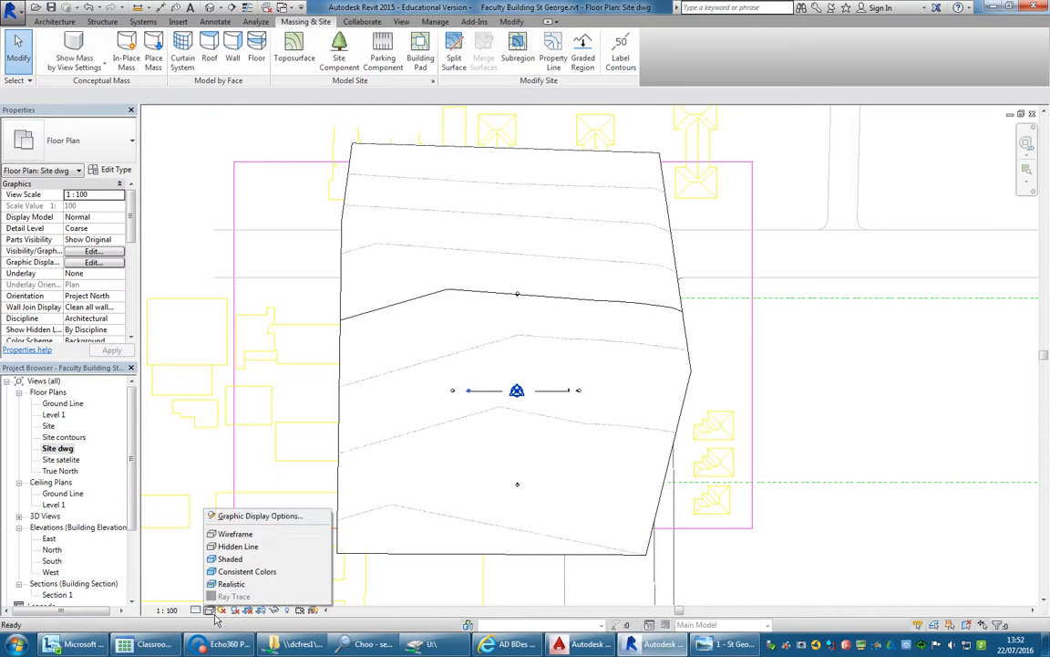
pyautogui.click(237, 536)
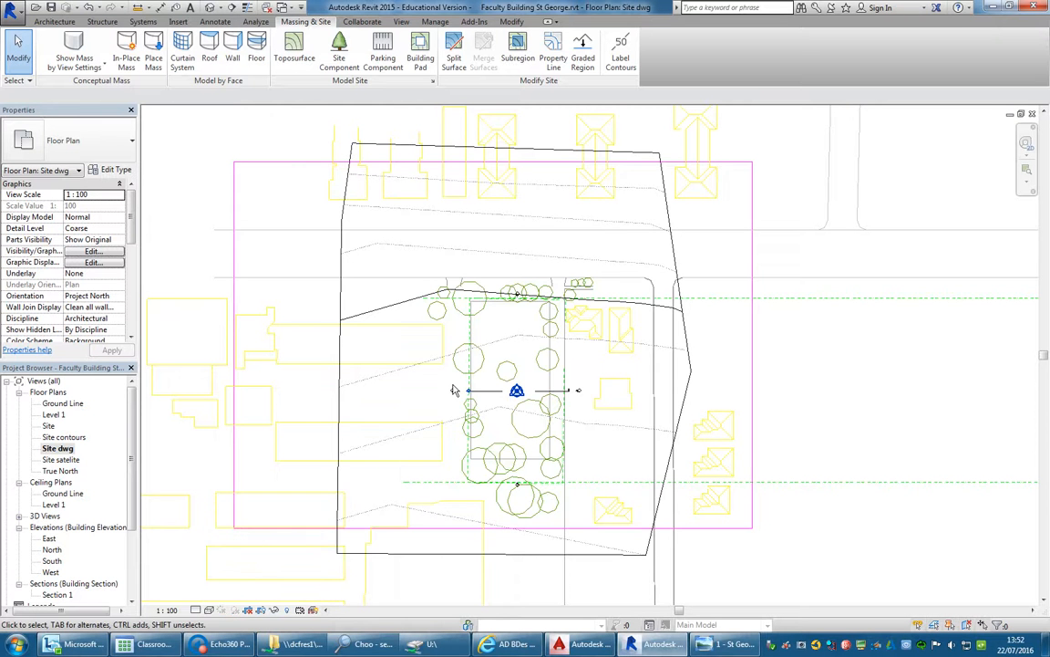
pyautogui.scroll(2, 454, 391)
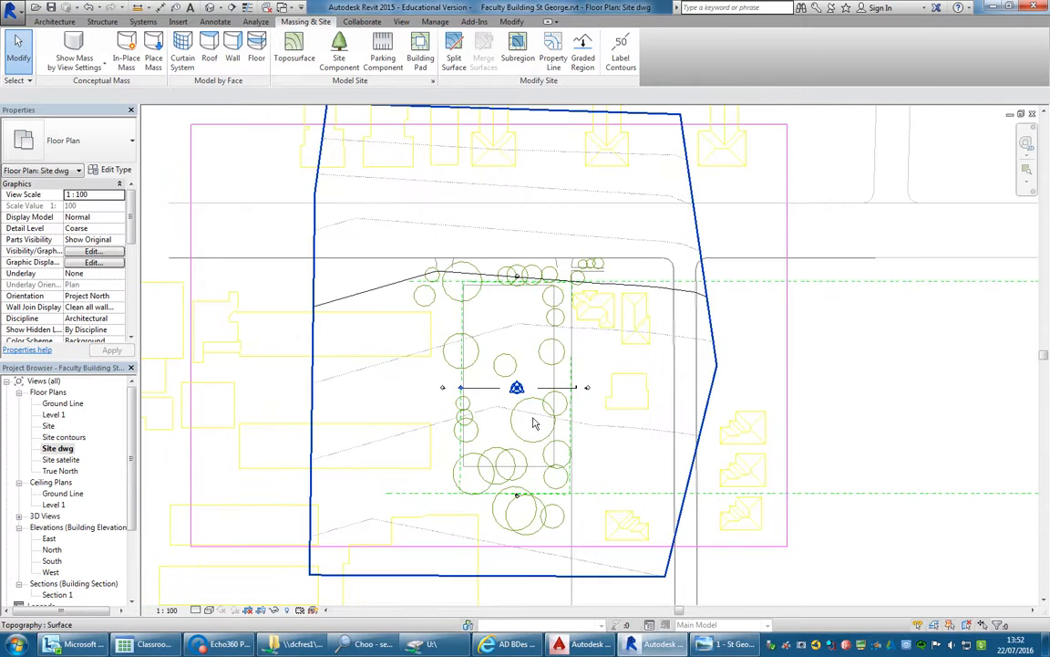
pyautogui.scroll(-3, 459, 402)
pyautogui.scroll(2, 474, 397)
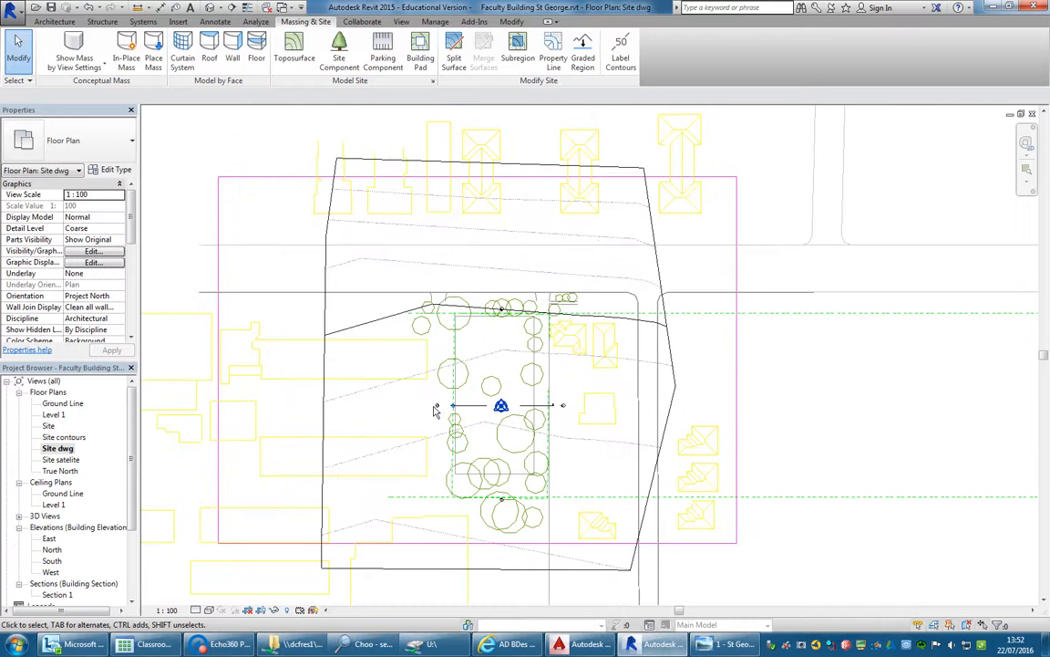
# Duplicate the Site dwg floor plan with detailing and rename the copy Site dwg Print
pyautogui.rightClick(57, 448)
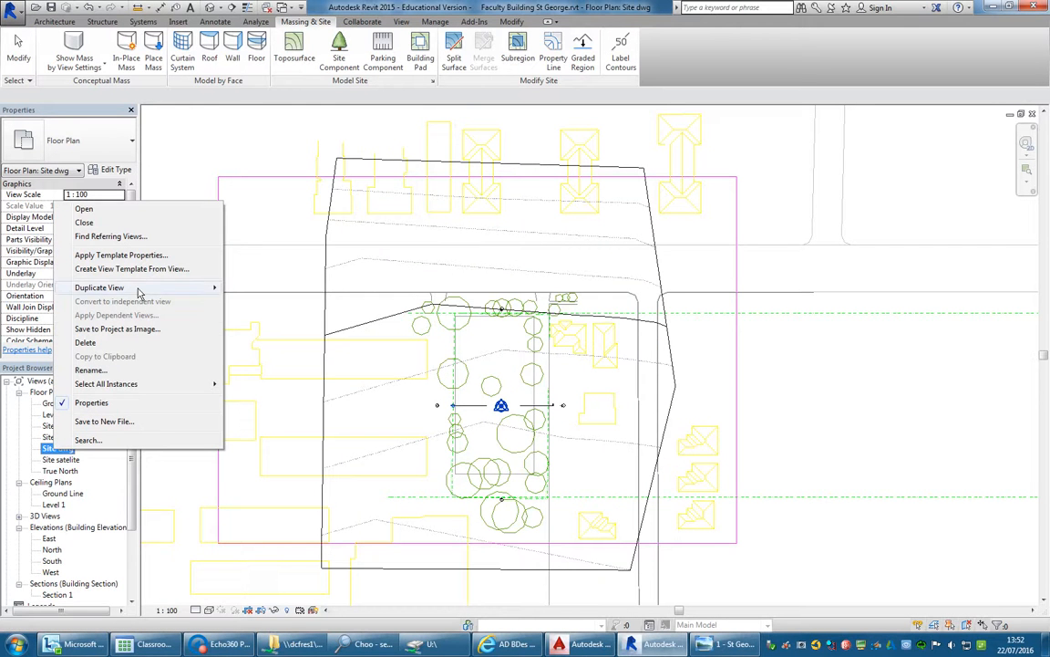
pyautogui.moveTo(136, 287)
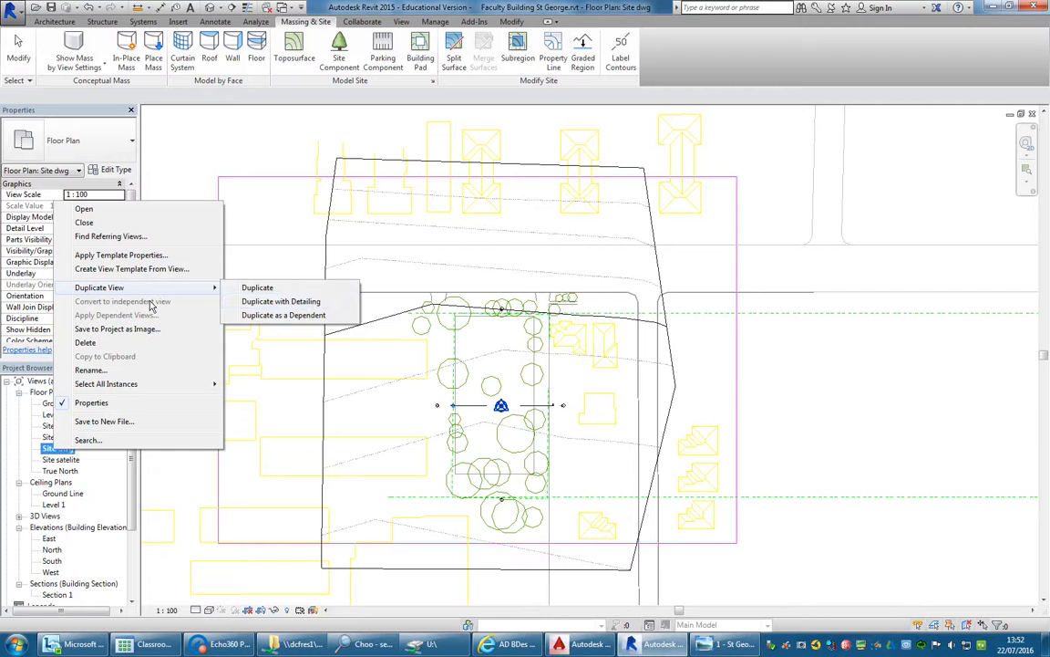
pyautogui.click(283, 309)
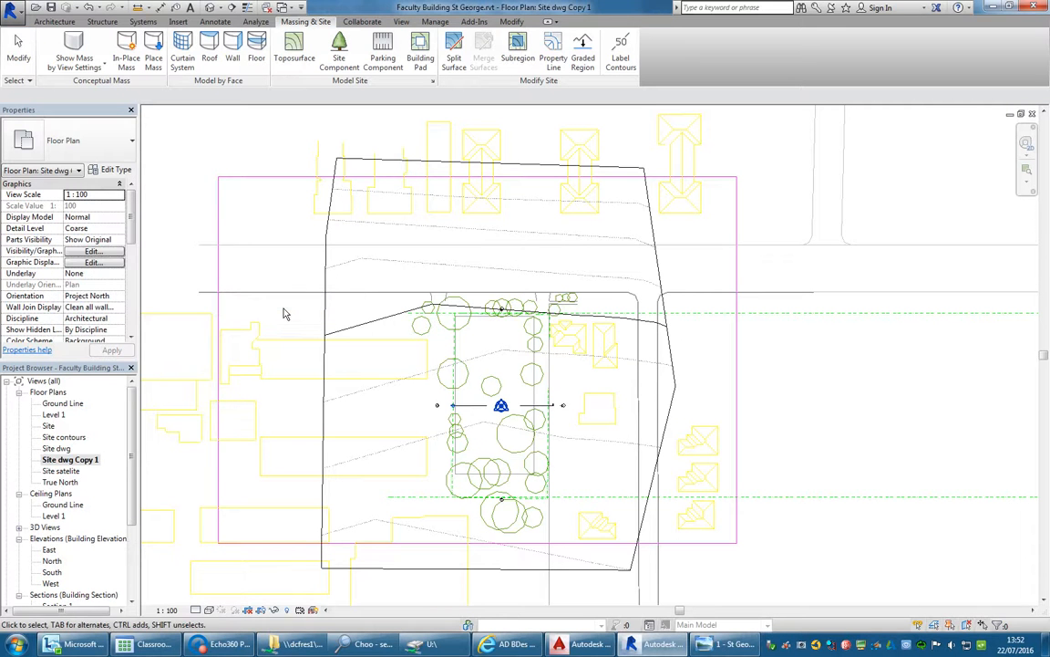
pyautogui.rightClick(77, 463)
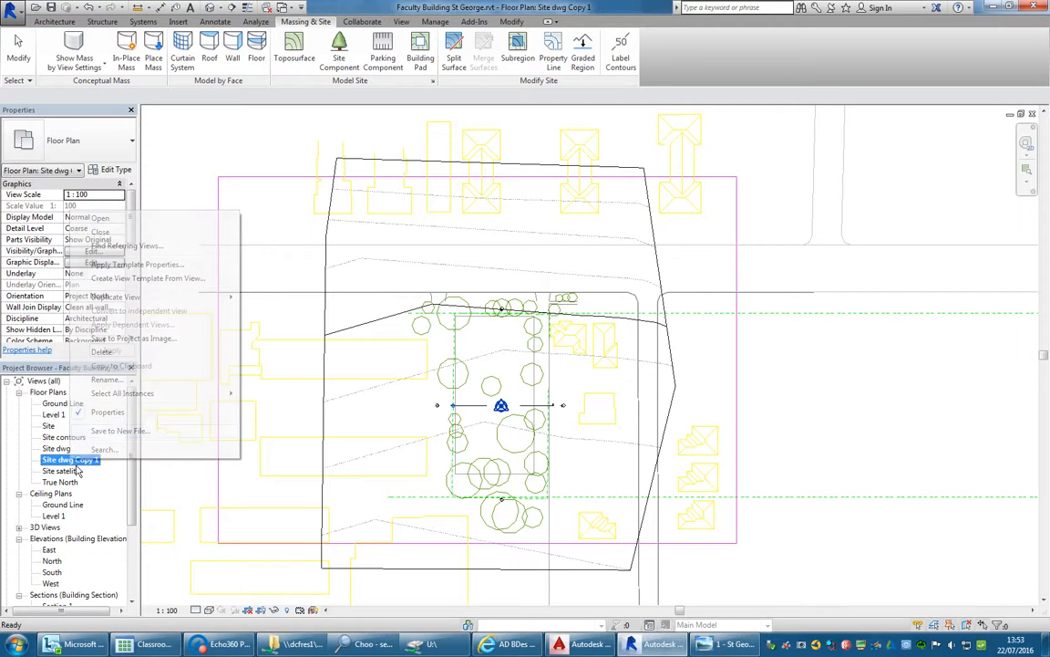
pyautogui.click(128, 380)
pyautogui.moveTo(501, 311); pyautogui.dragTo(539, 311)
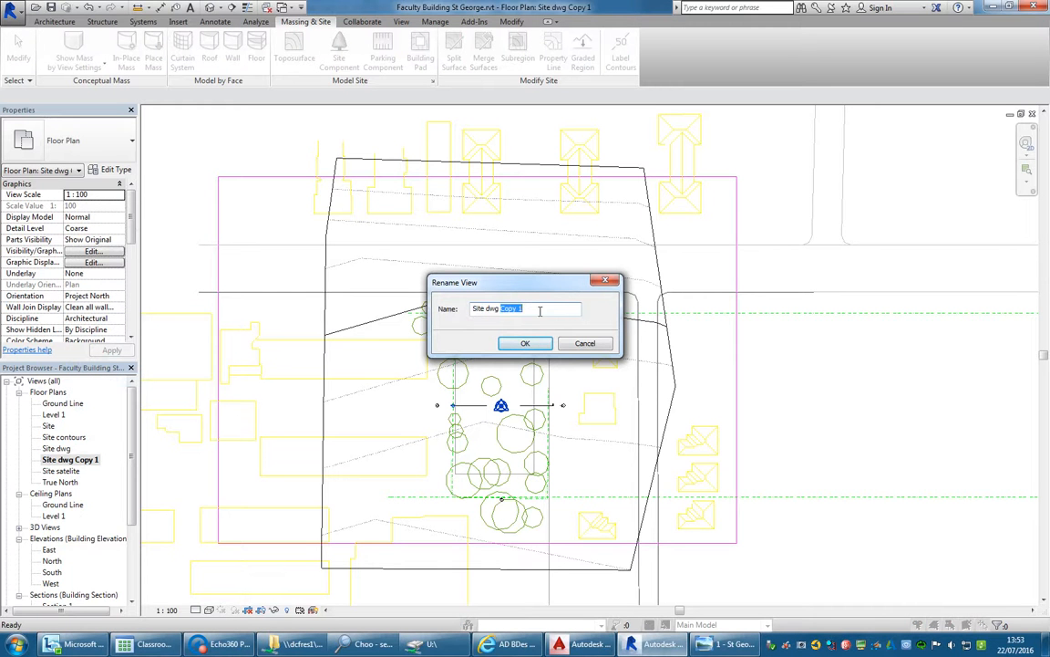
pyautogui.write('Print')
pyautogui.press('Return')
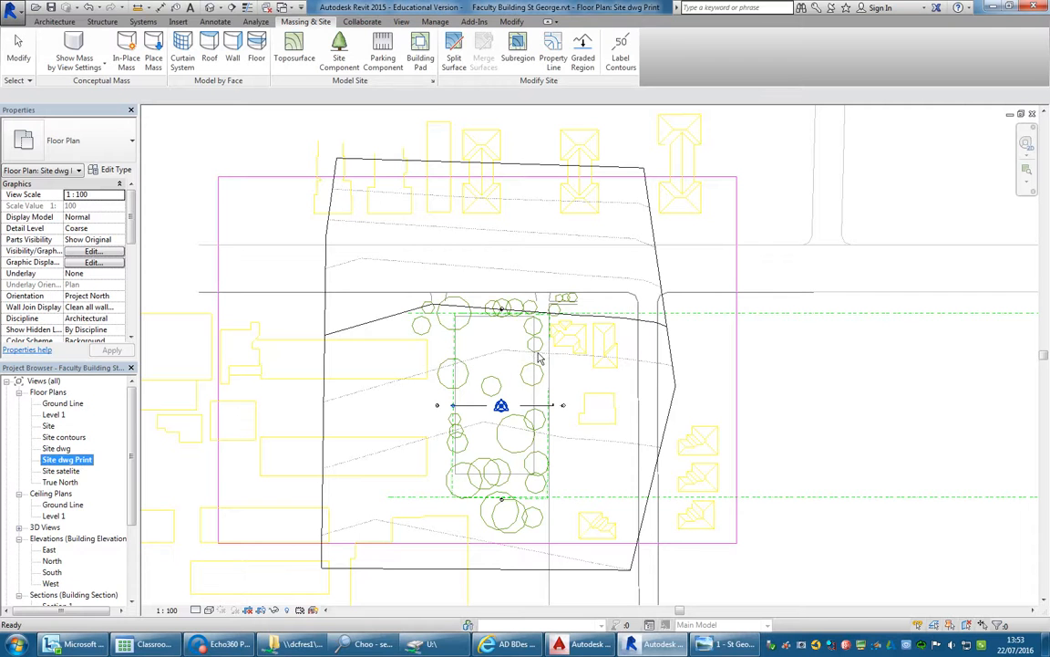
# Set the view scale of the Site dwg Print floor plan to 1:500
pyautogui.scroll(-5, 133, 456)
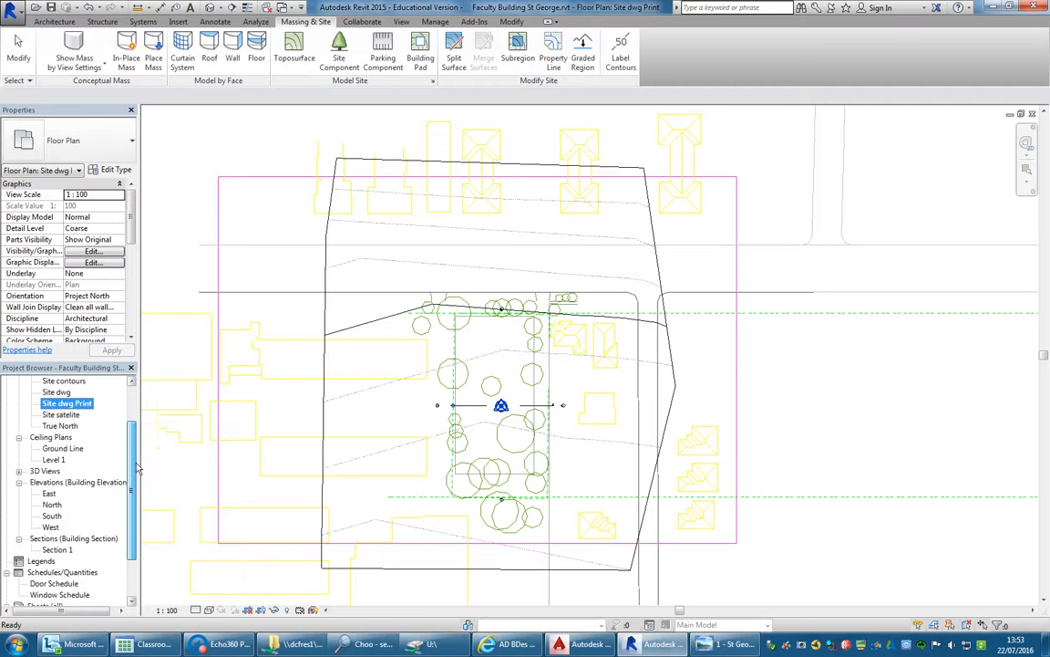
pyautogui.scroll(5, 132, 565)
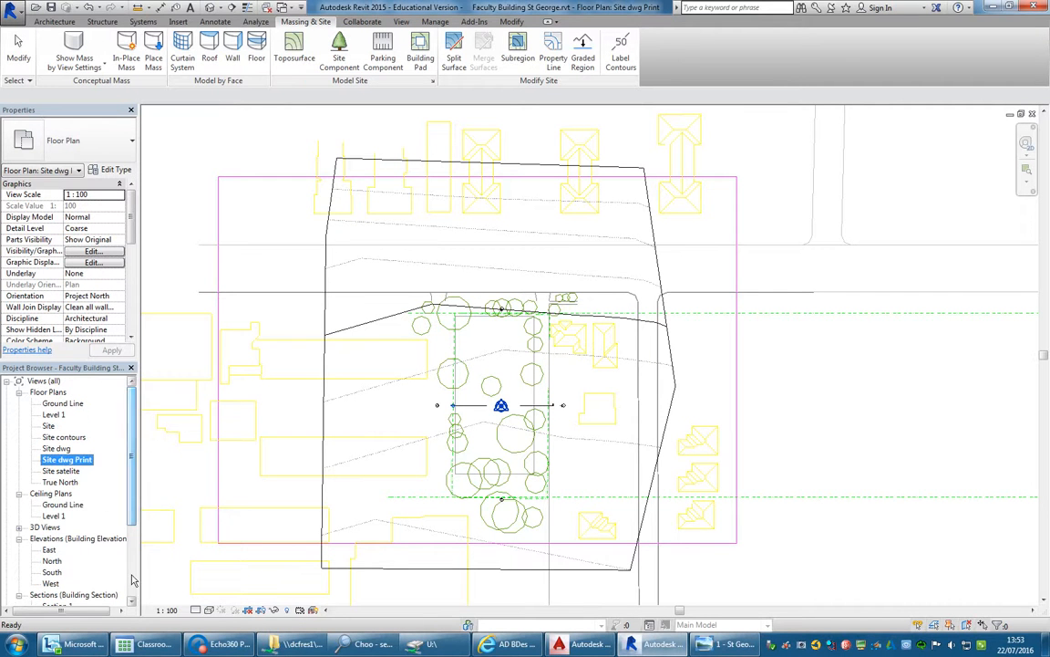
pyautogui.click(166, 609)
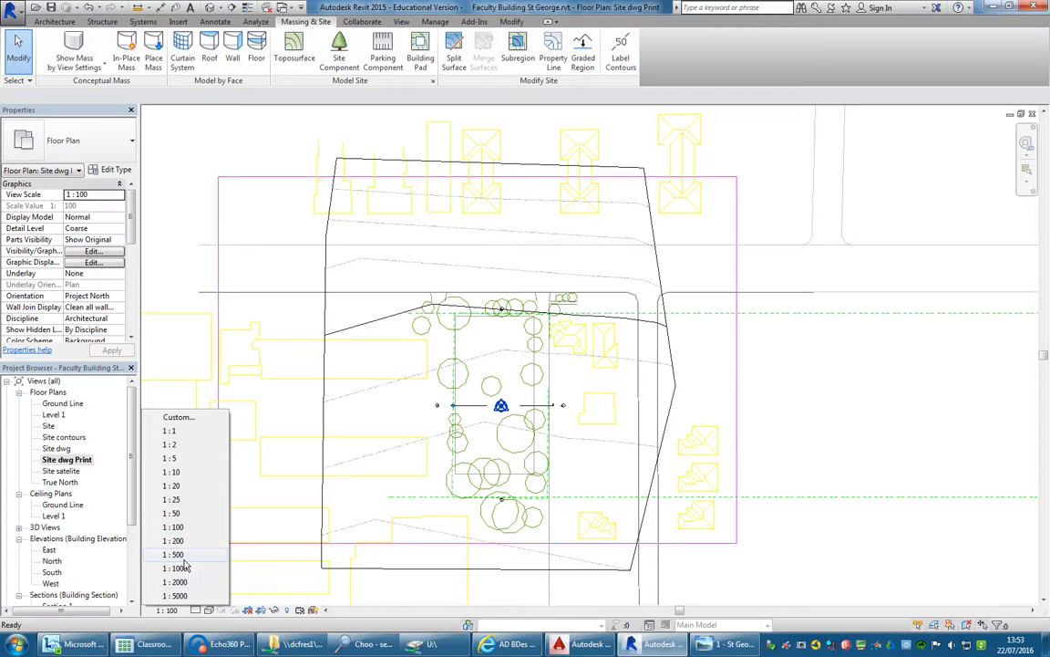
pyautogui.click(183, 555)
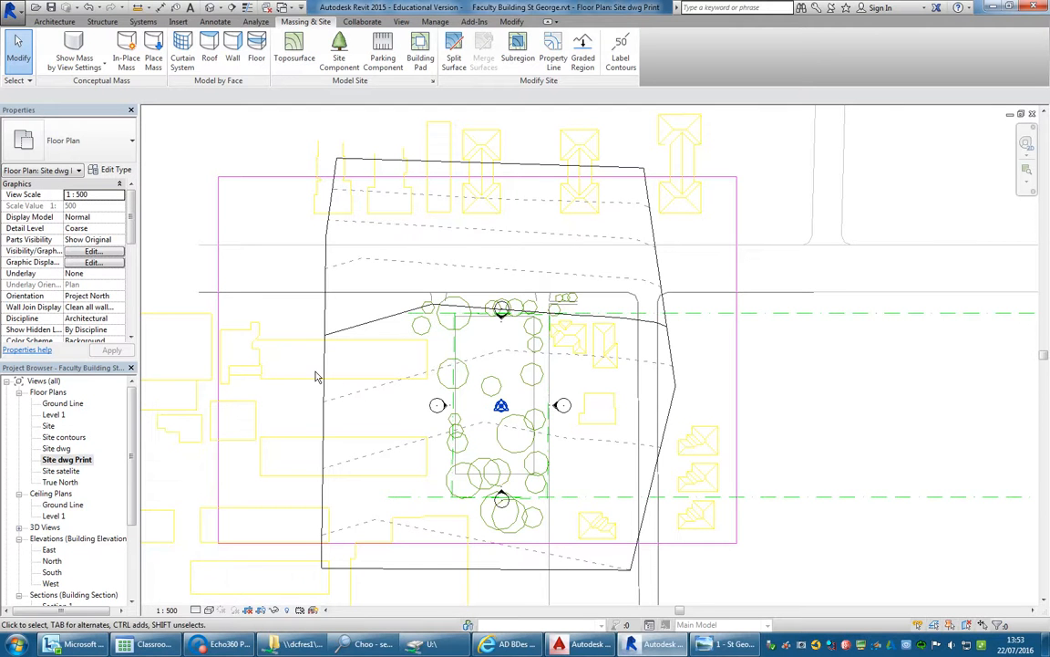
# Hide the whole elevation marker category in the Site dwg Print view, starting from the marker west of the site
pyautogui.scroll(3, 362, 384)
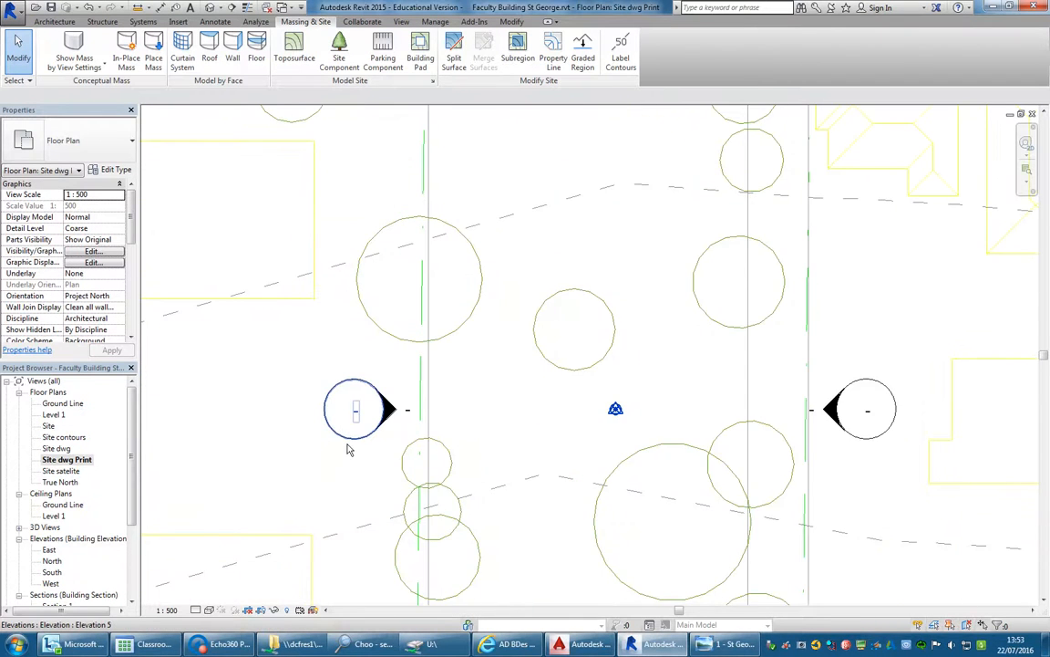
pyautogui.click(349, 415)
pyautogui.scroll(-2, 342, 365)
pyautogui.scroll(-1, 341, 360)
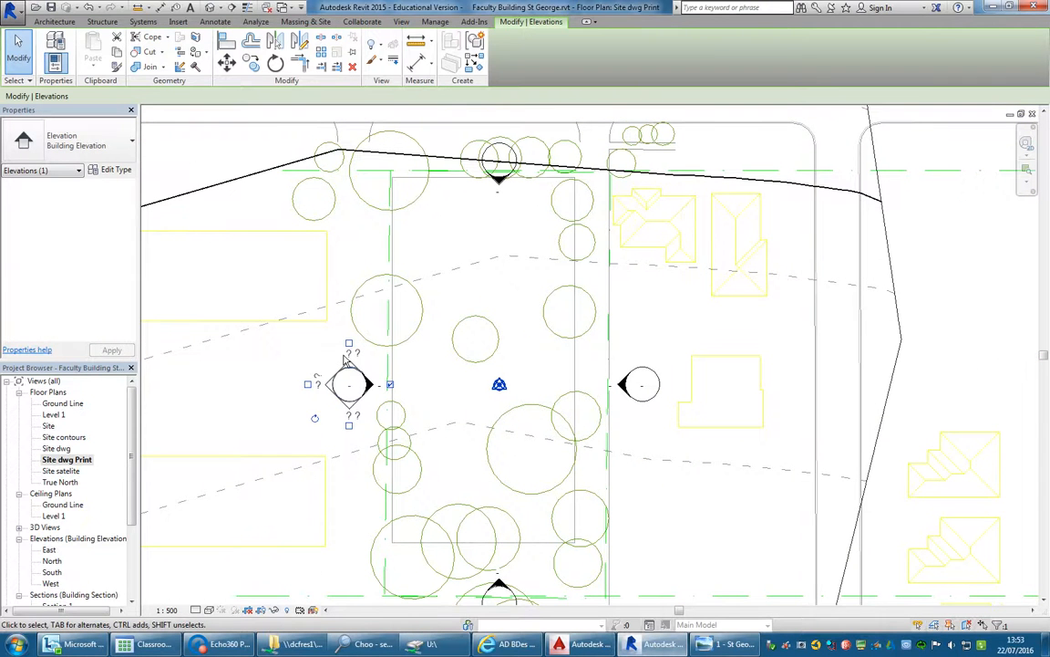
pyautogui.moveTo(328, 354); pyautogui.dragTo(340, 353, button='middle')
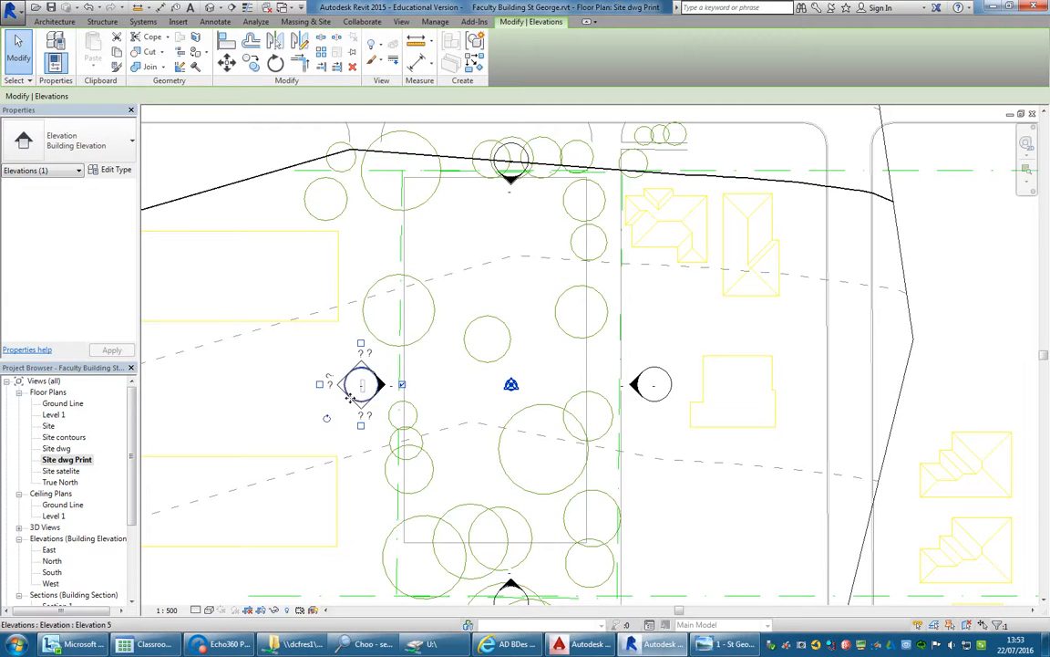
pyautogui.rightClick(350, 395)
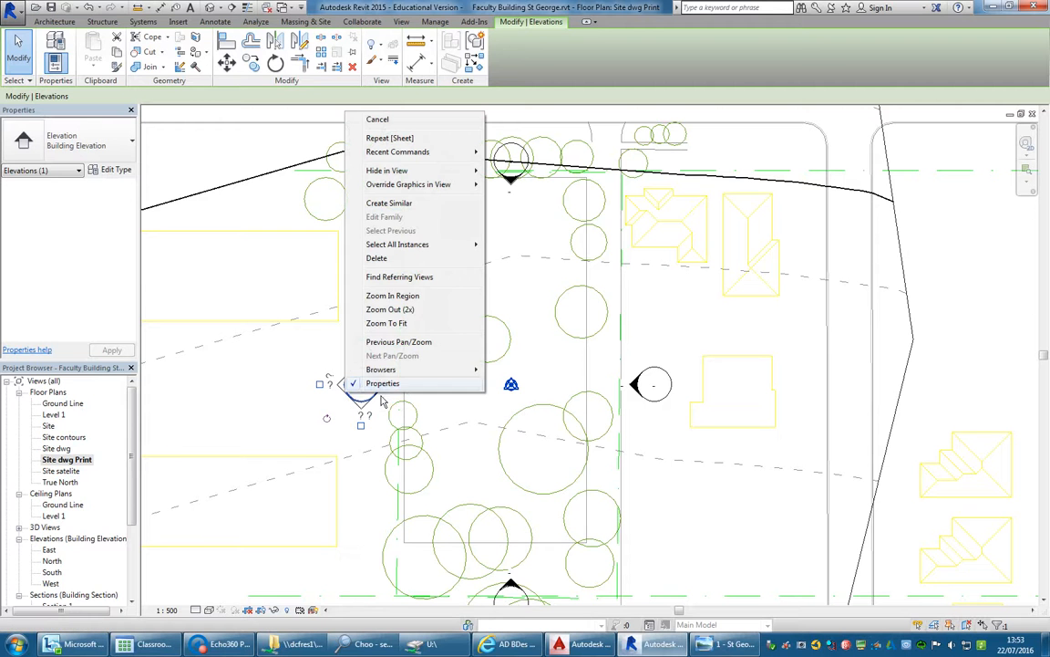
pyautogui.moveTo(438, 171)
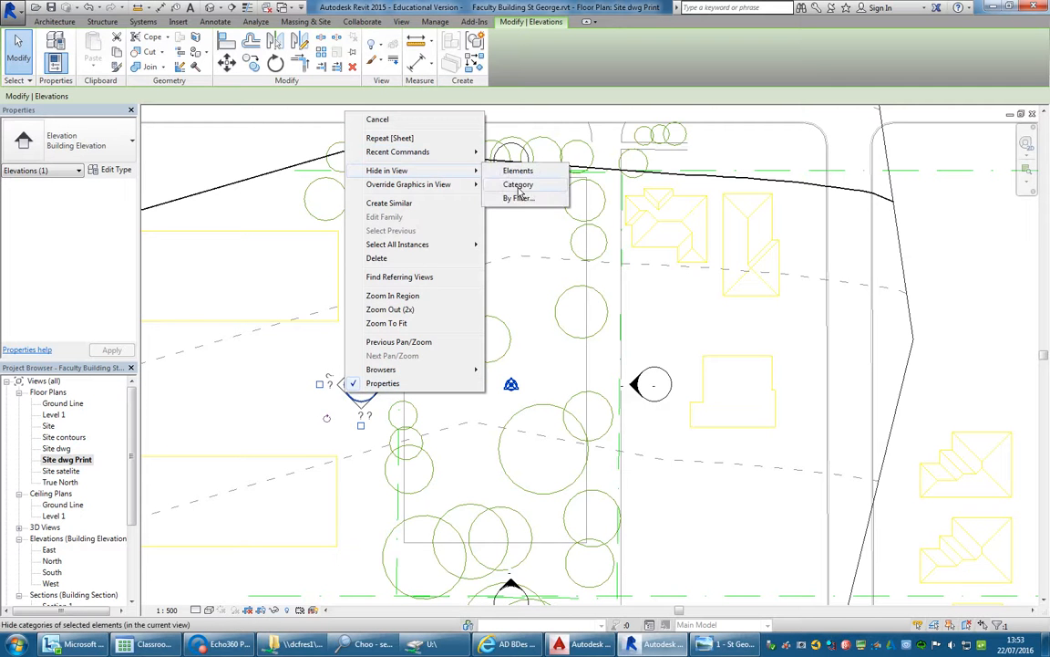
pyautogui.click(518, 185)
pyautogui.scroll(-5, 475, 406)
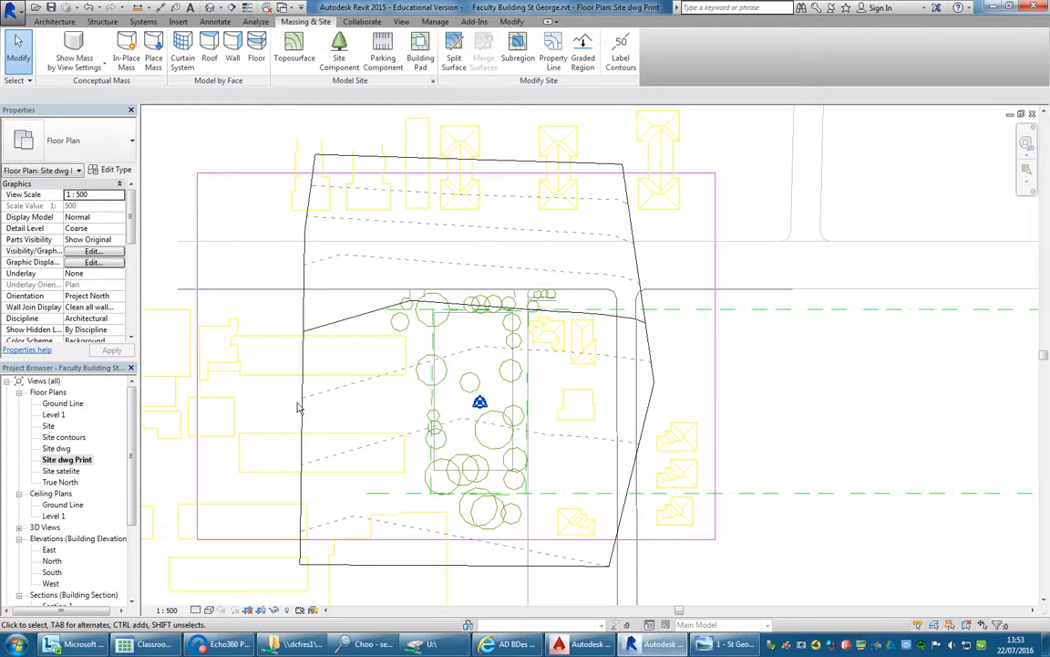
pyautogui.moveTo(298, 410); pyautogui.dragTo(329, 392, button='middle')
# Start a new sheet from the project's sheet list
pyautogui.scroll(-4, 91, 456)
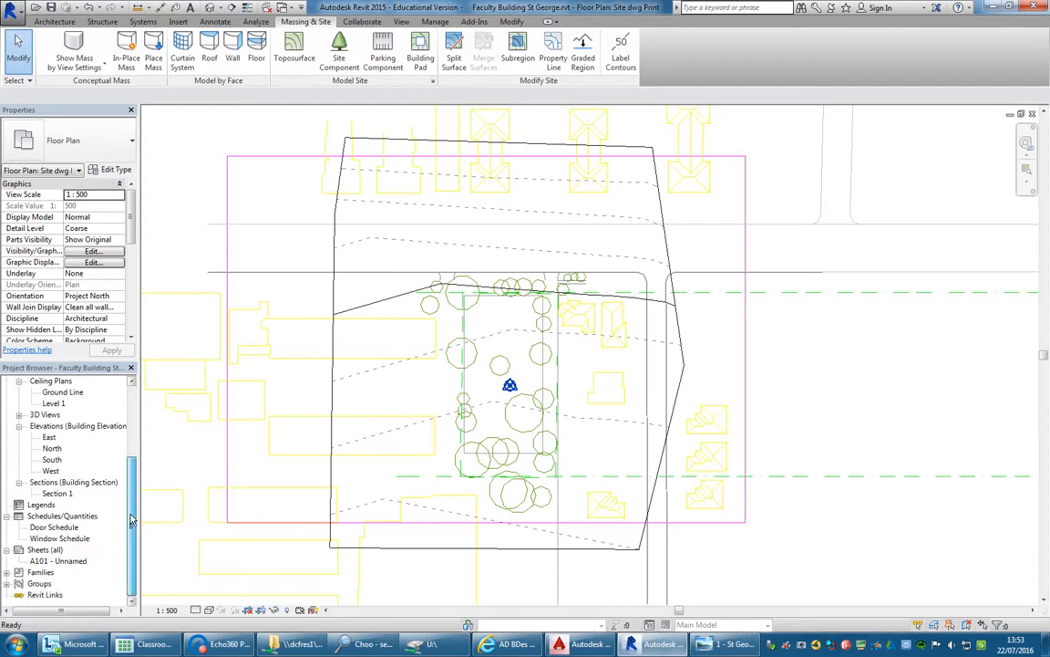
pyautogui.click(45, 550)
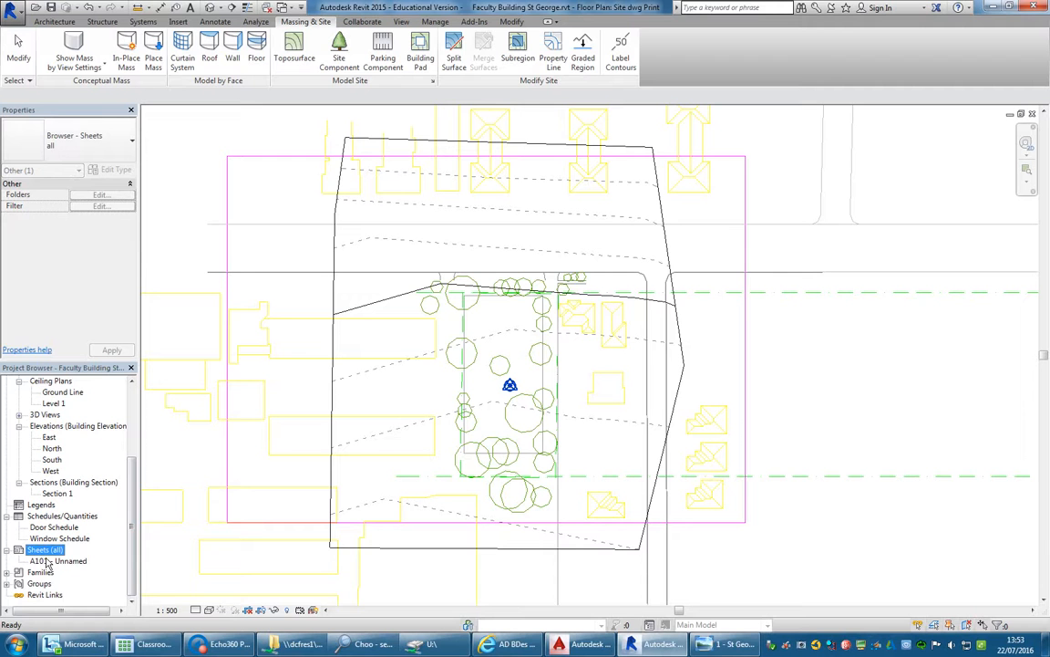
pyautogui.rightClick(42, 552)
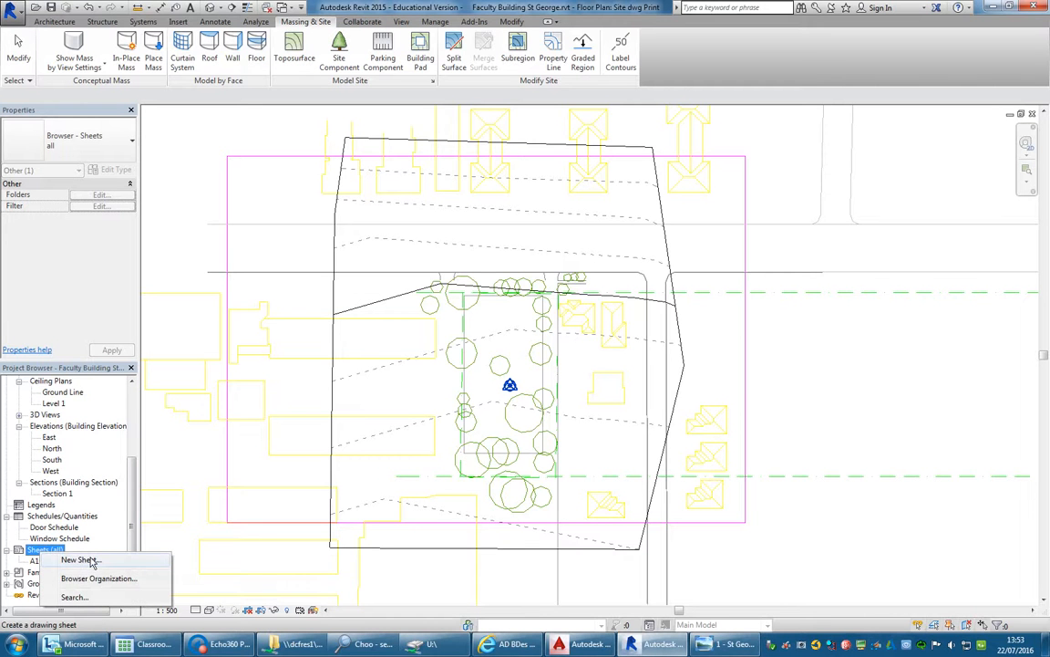
pyautogui.click(80, 560)
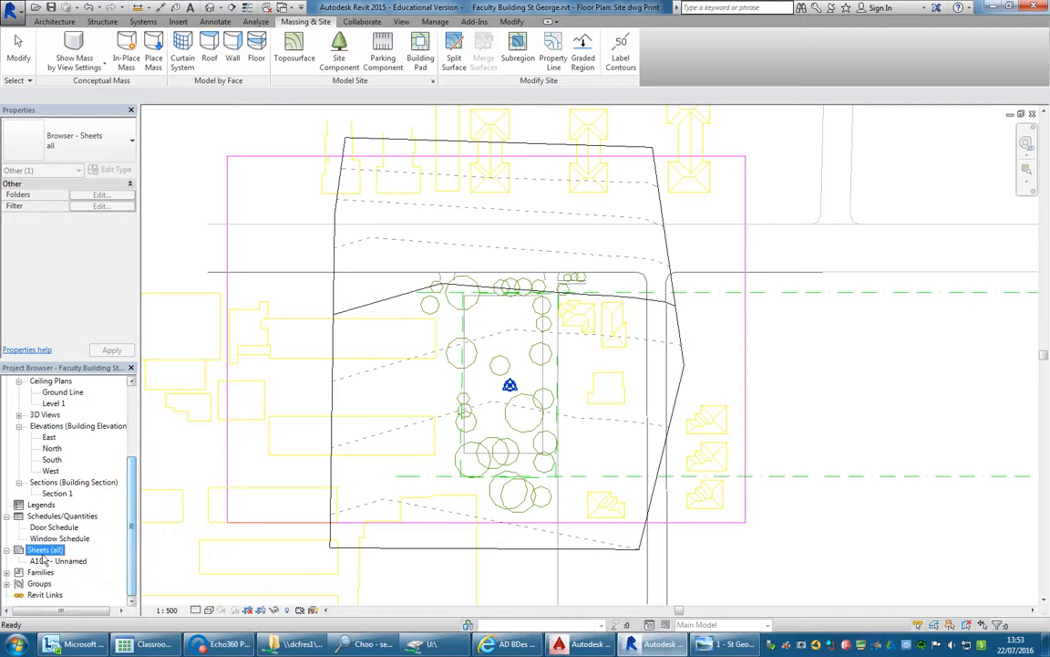
pyautogui.rightClick(52, 559)
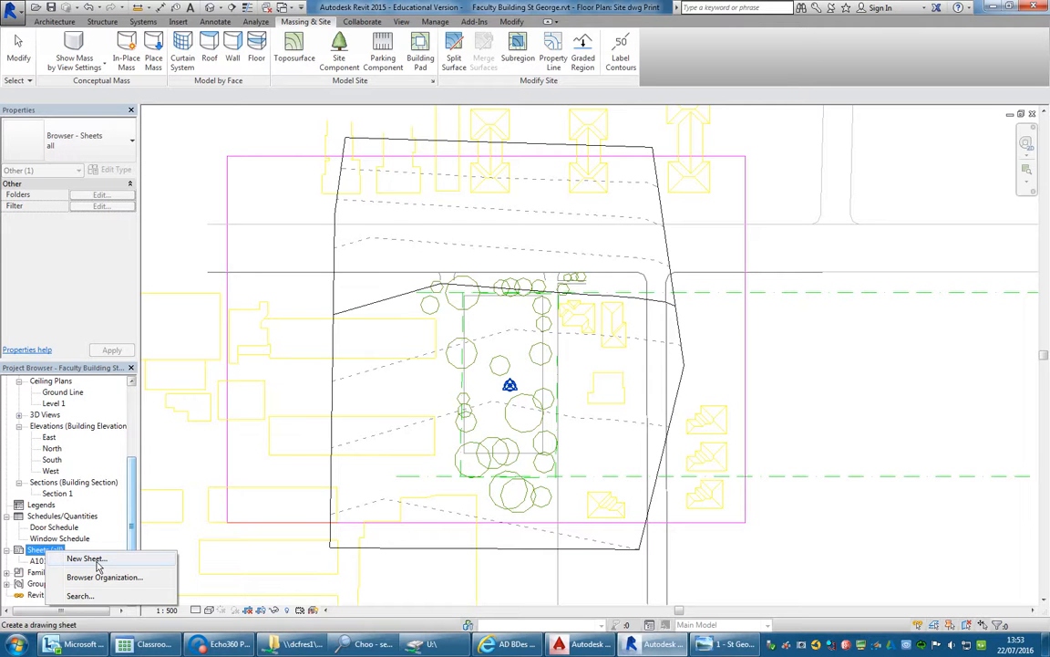
pyautogui.click(84, 558)
# Load the A3 metric (AUS).rfa title block from the Australia library's Titleblocks folder and create the sheet with it
pyautogui.click(619, 181)
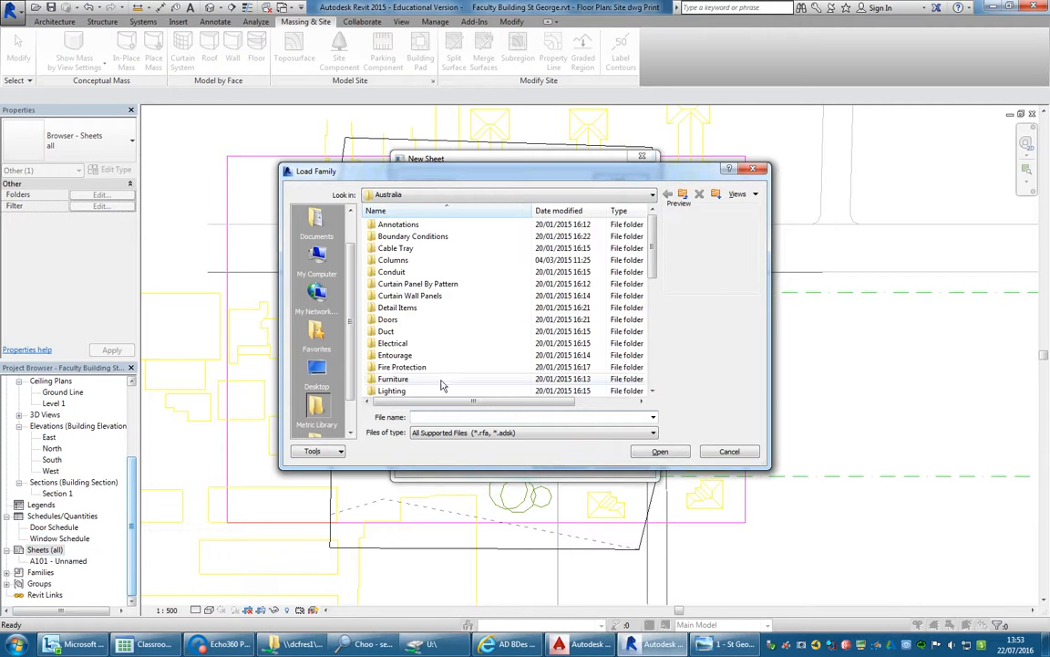
pyautogui.scroll(-3, 398, 351)
pyautogui.scroll(-5, 402, 350)
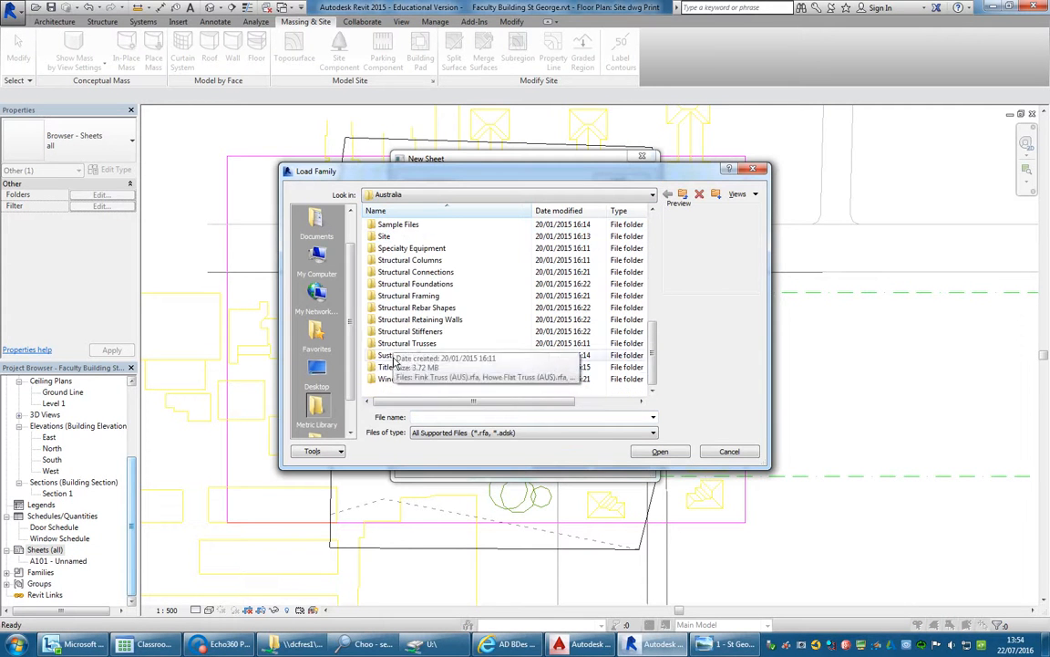
pyautogui.doubleClick(397, 368)
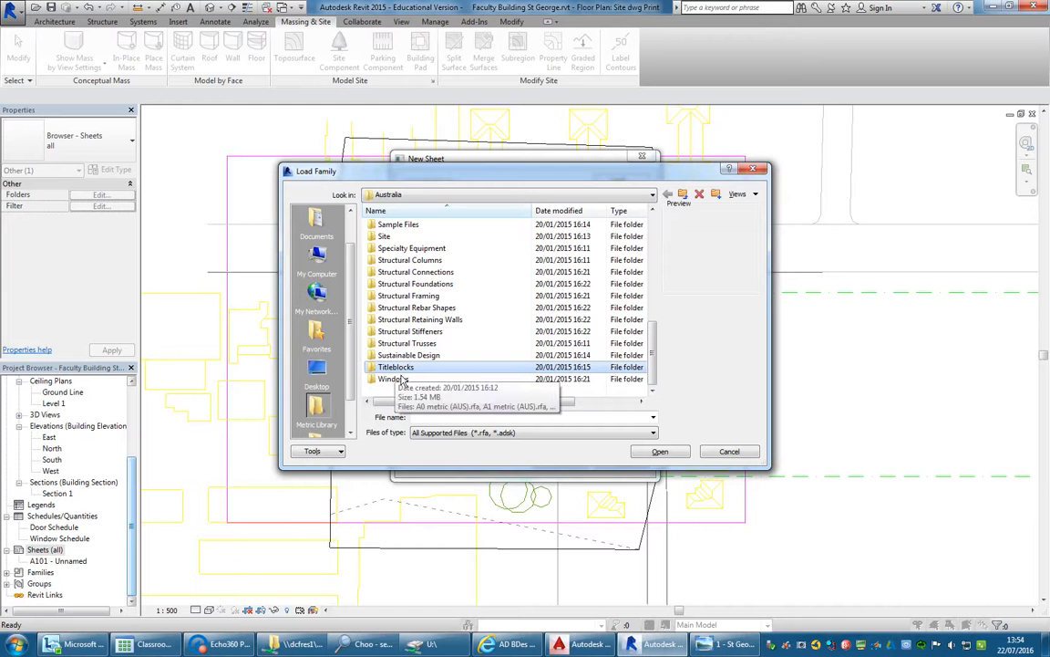
pyautogui.doubleClick(401, 367)
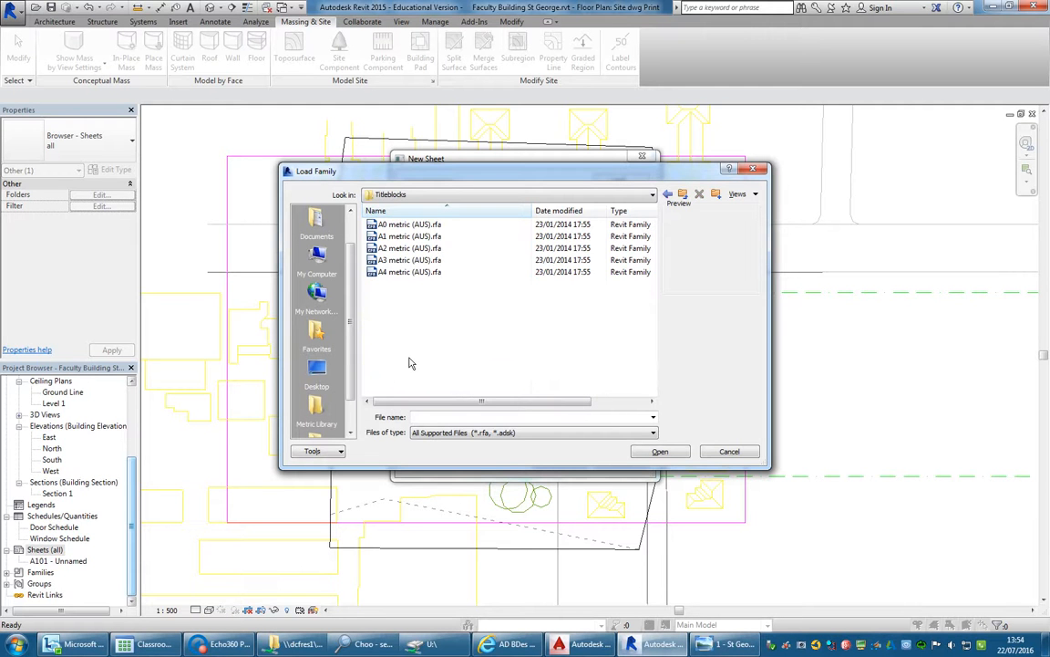
pyautogui.click(408, 263)
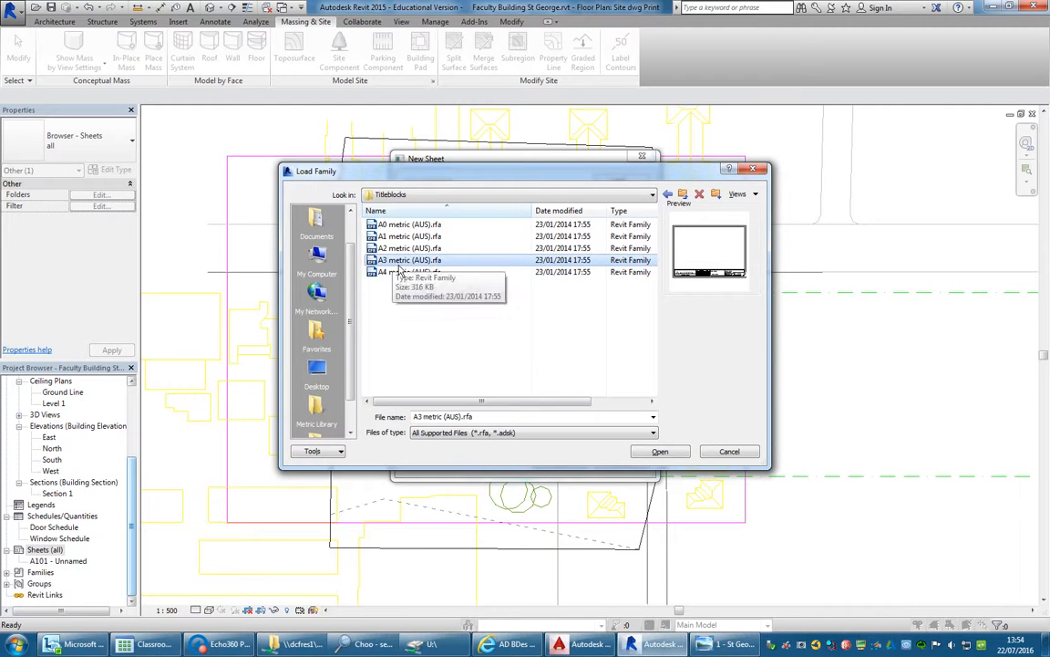
pyautogui.doubleClick(399, 264)
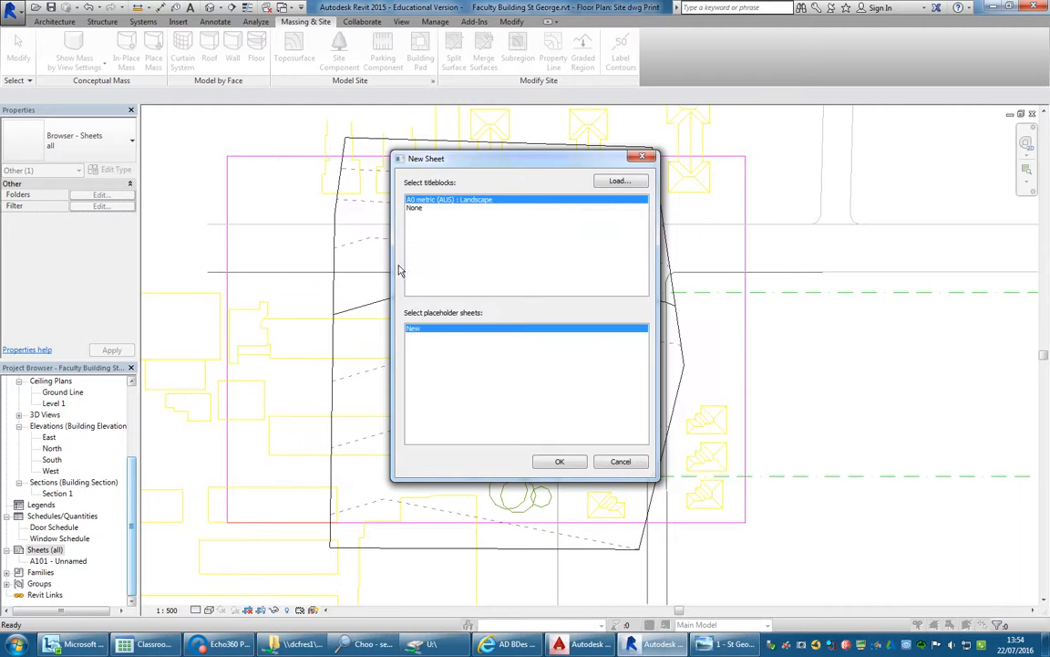
pyautogui.click(557, 461)
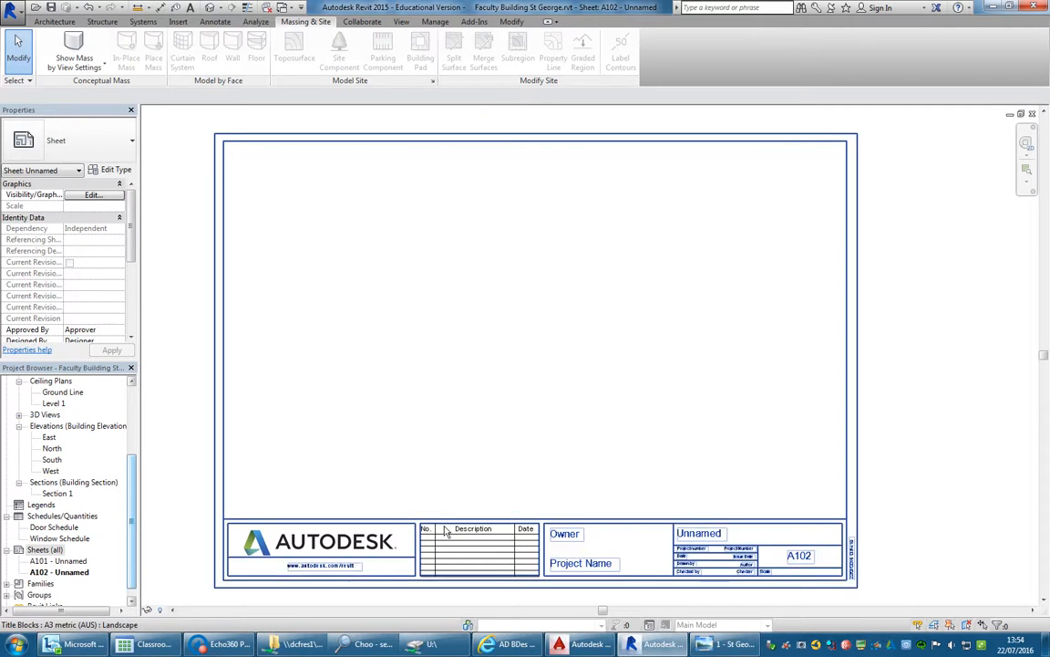
# Open the A3 title block family for editing and delete its logo, tables, labels and inner border, keeping only the outer sheet edge
pyautogui.click(474, 410)
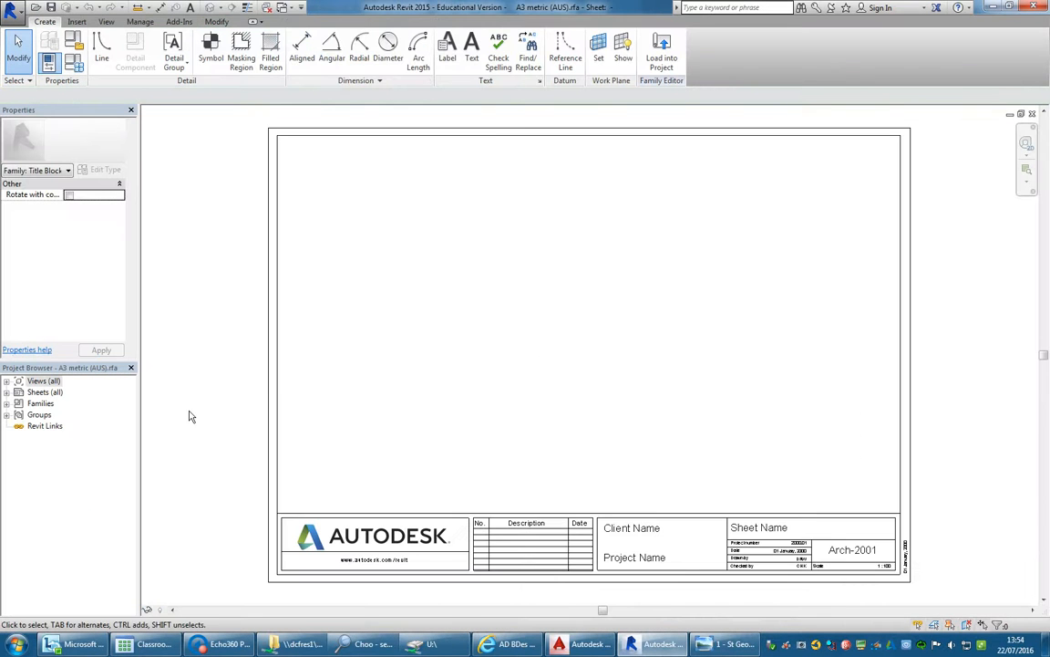
pyautogui.moveTo(197, 394); pyautogui.dragTo(923, 602)
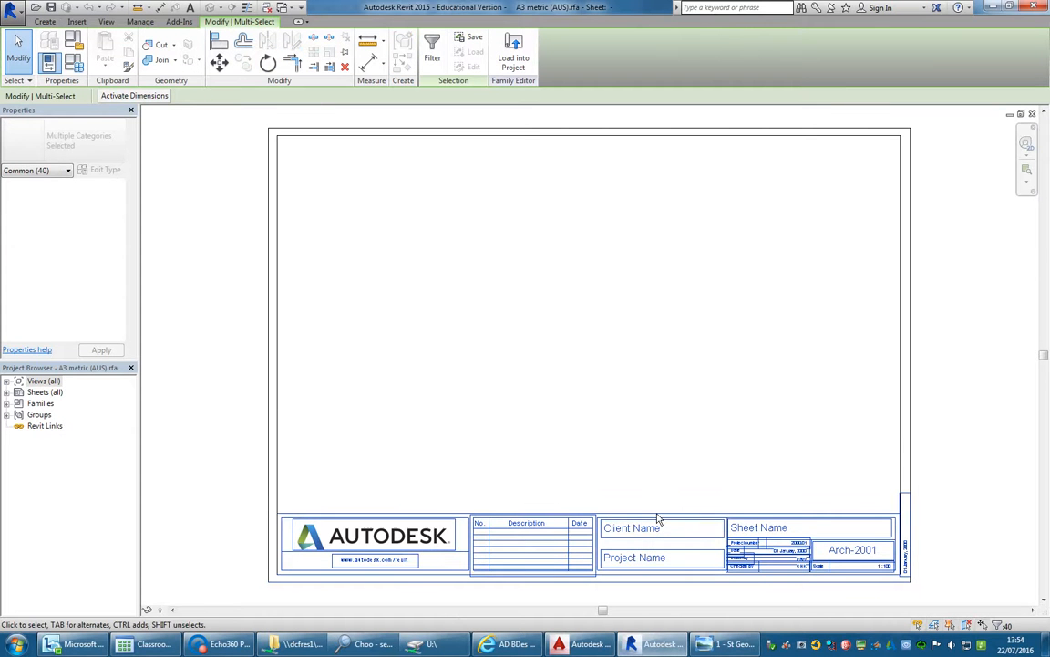
pyautogui.press('Delete')
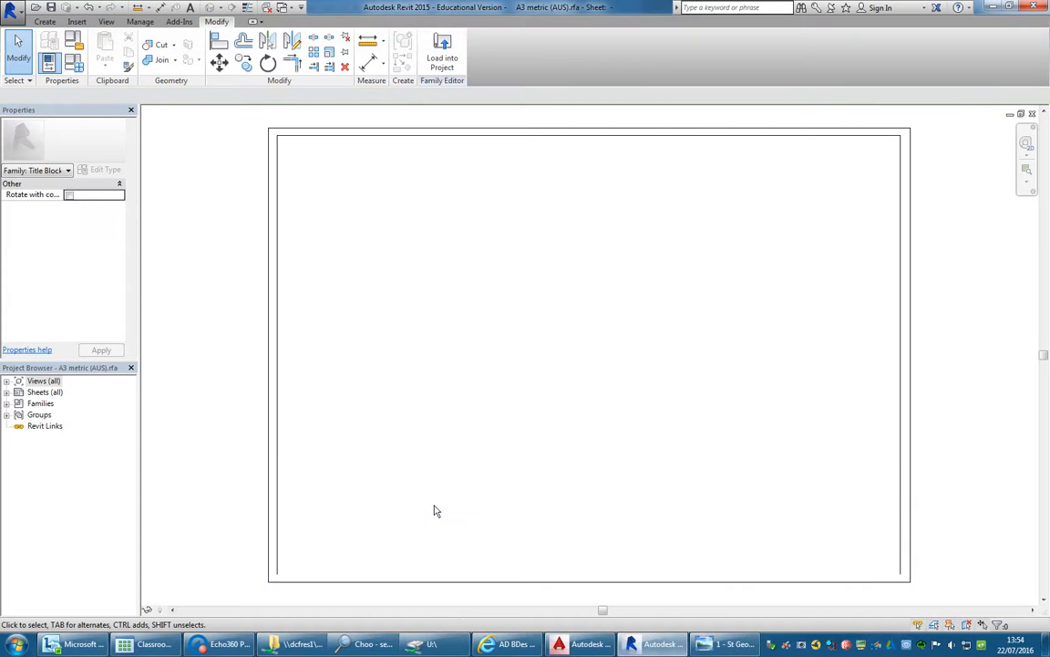
pyautogui.press('Tab')
pyautogui.click(288, 445)
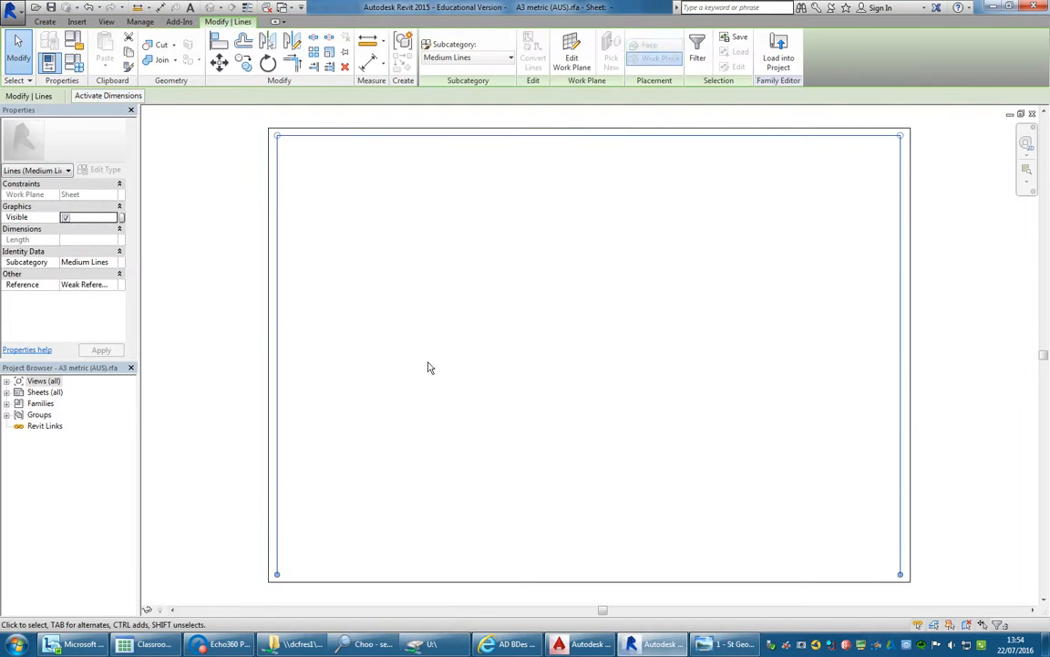
pyautogui.press('Delete')
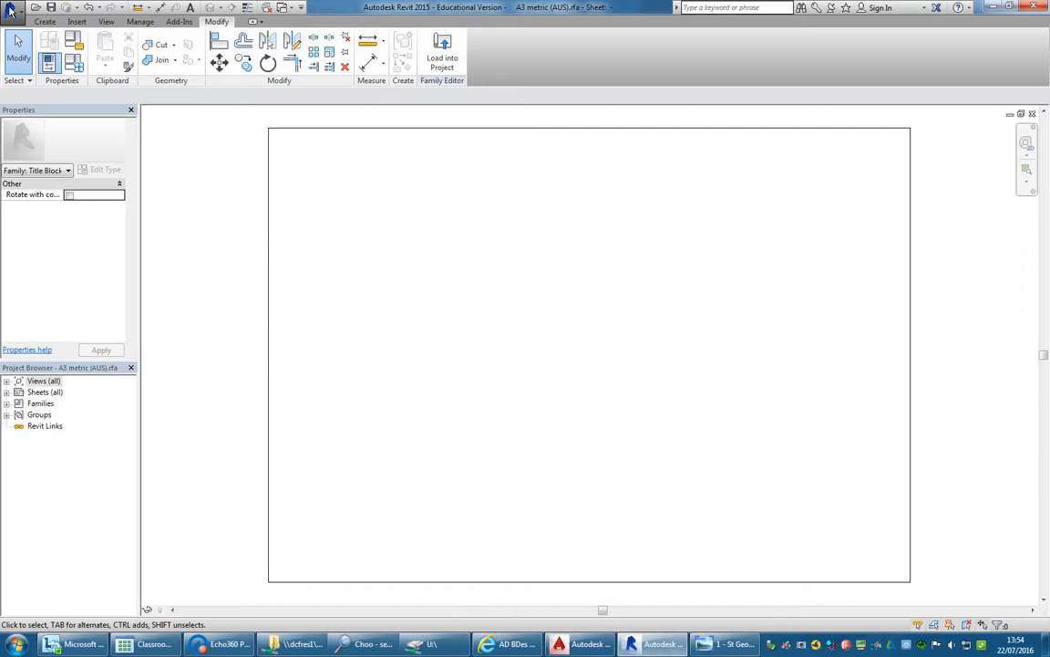
# Begin saving the title block as a separate family, choosing the 2nd Year FT Sem 2 folder under -- ARCHITECTURAL DRAFTING on StudentResources (P:)
pyautogui.click(11, 11)
pyautogui.moveTo(46, 157)
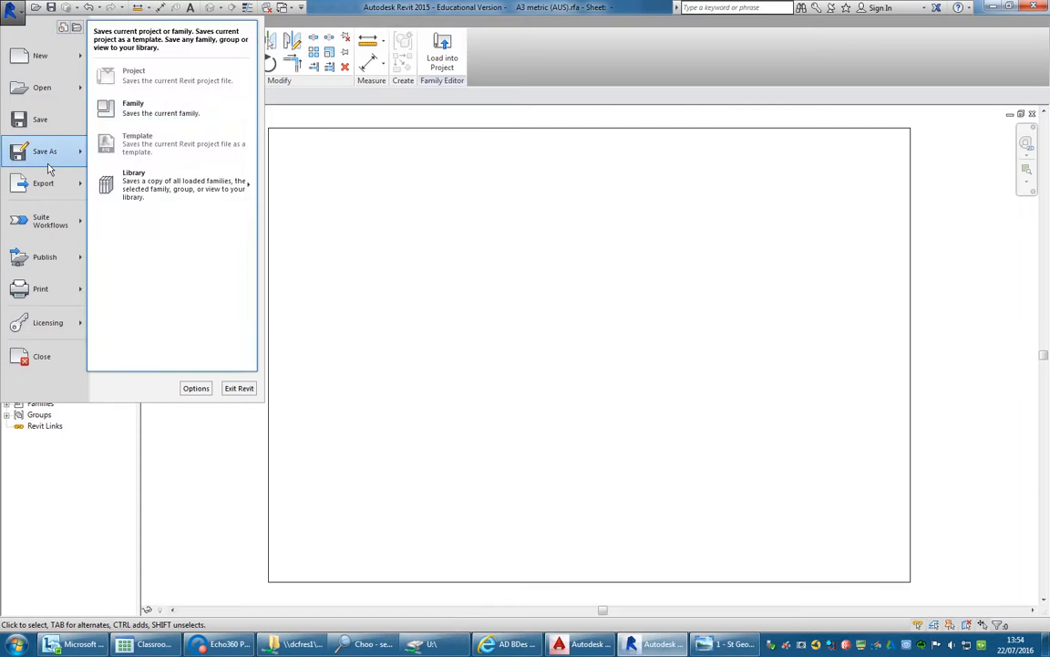
pyautogui.click(126, 109)
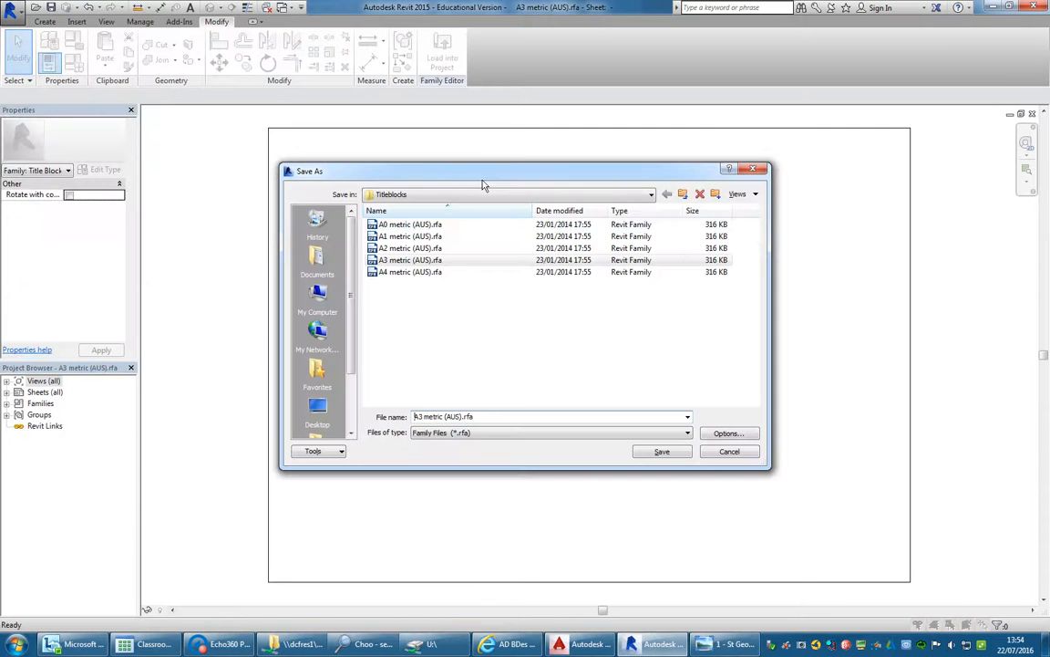
pyautogui.click(571, 195)
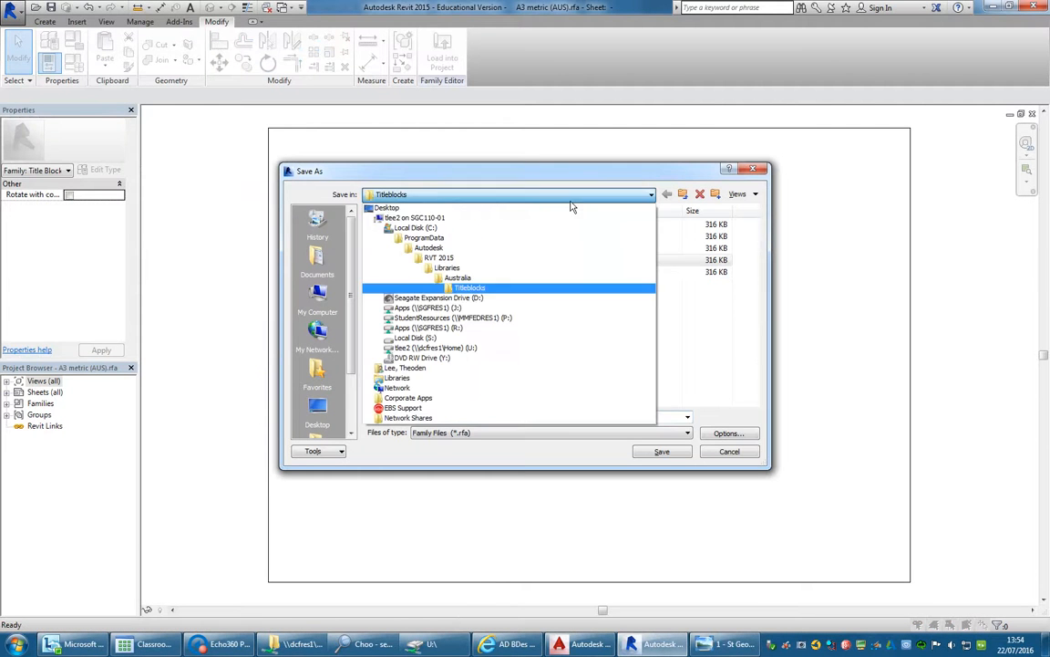
pyautogui.click(500, 320)
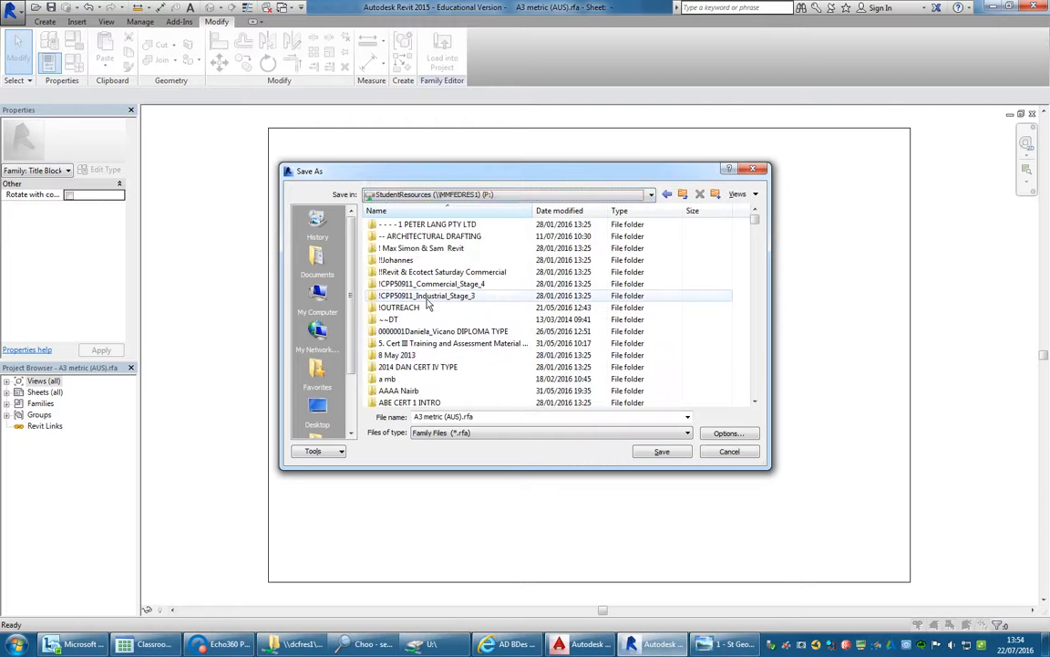
pyautogui.doubleClick(419, 239)
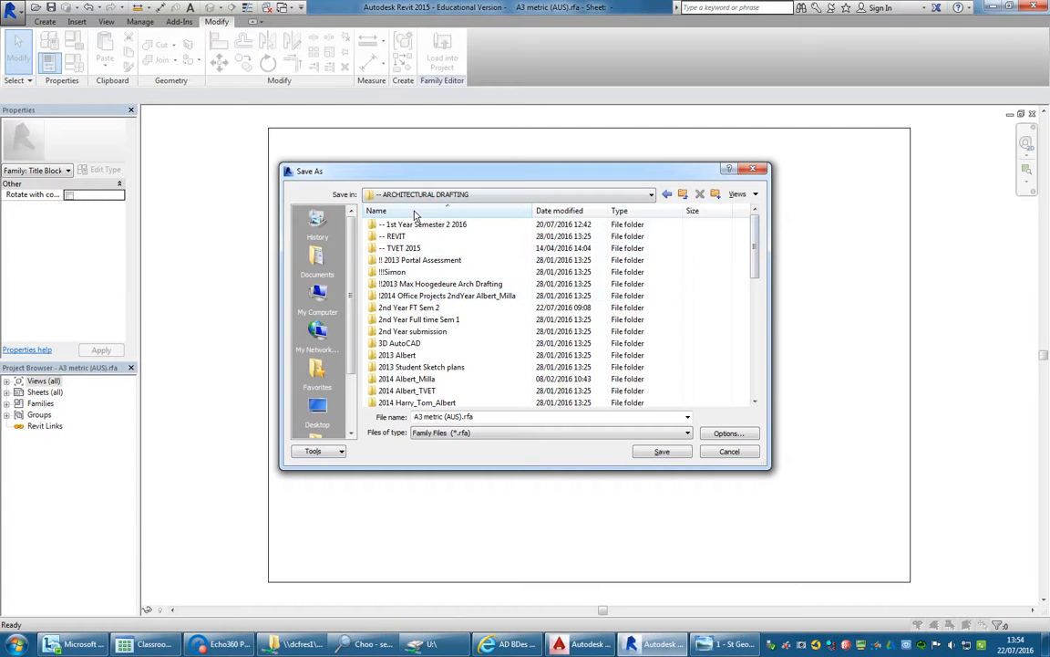
pyautogui.doubleClick(401, 307)
# Create a folder named Revit Library inside 2nd Year FT Sem 2 and open it
pyautogui.rightClick(395, 285)
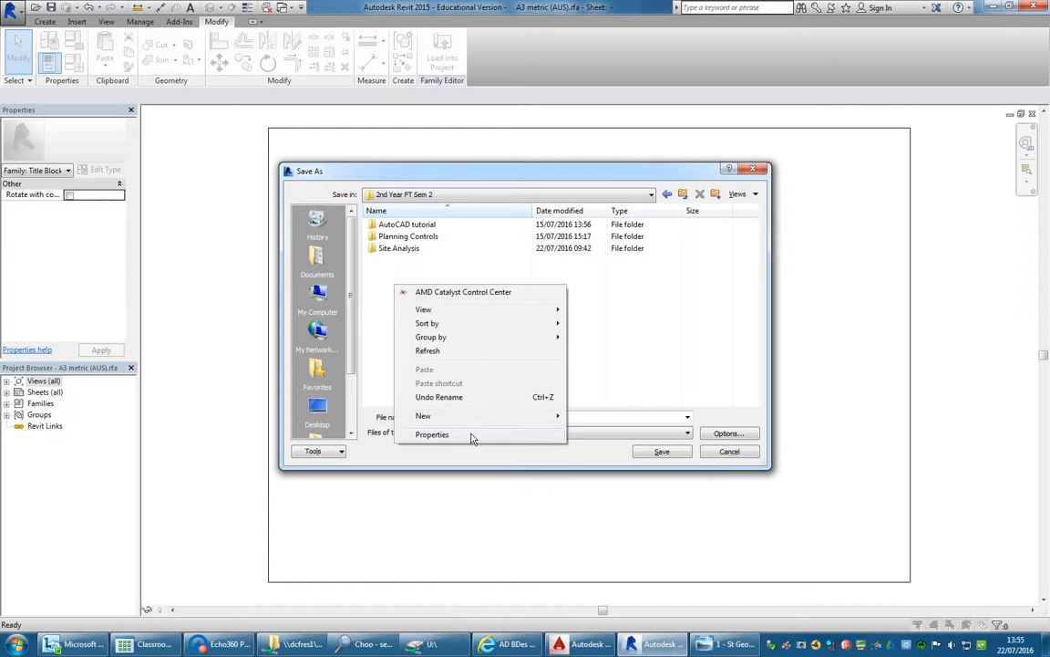
pyautogui.click(594, 416)
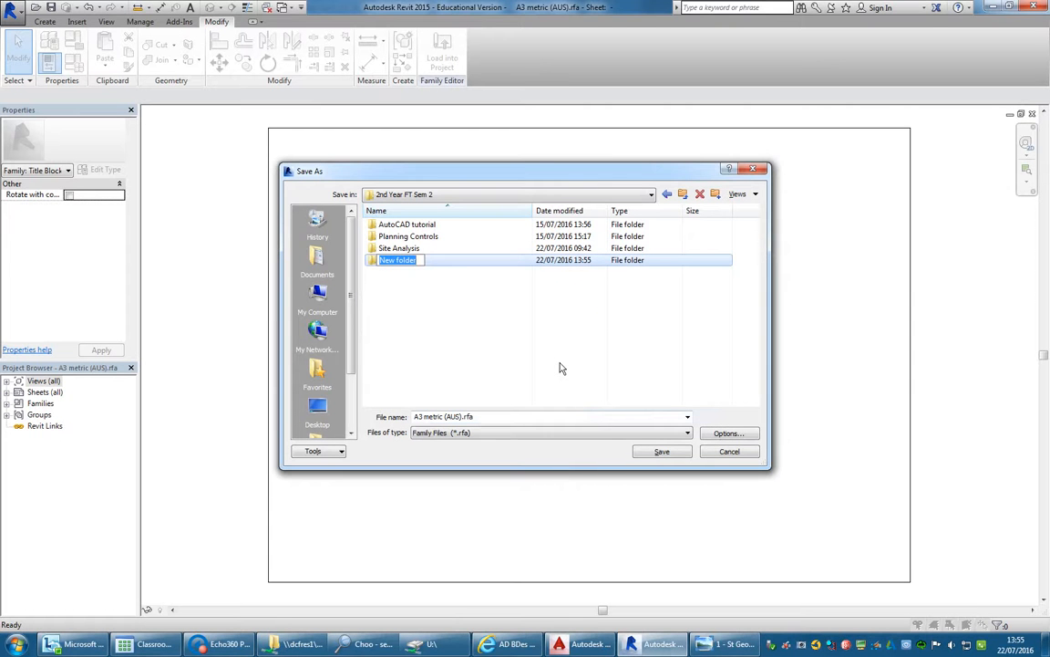
pyautogui.write('Revit Library')
pyautogui.press('Return')
pyautogui.press('Return')
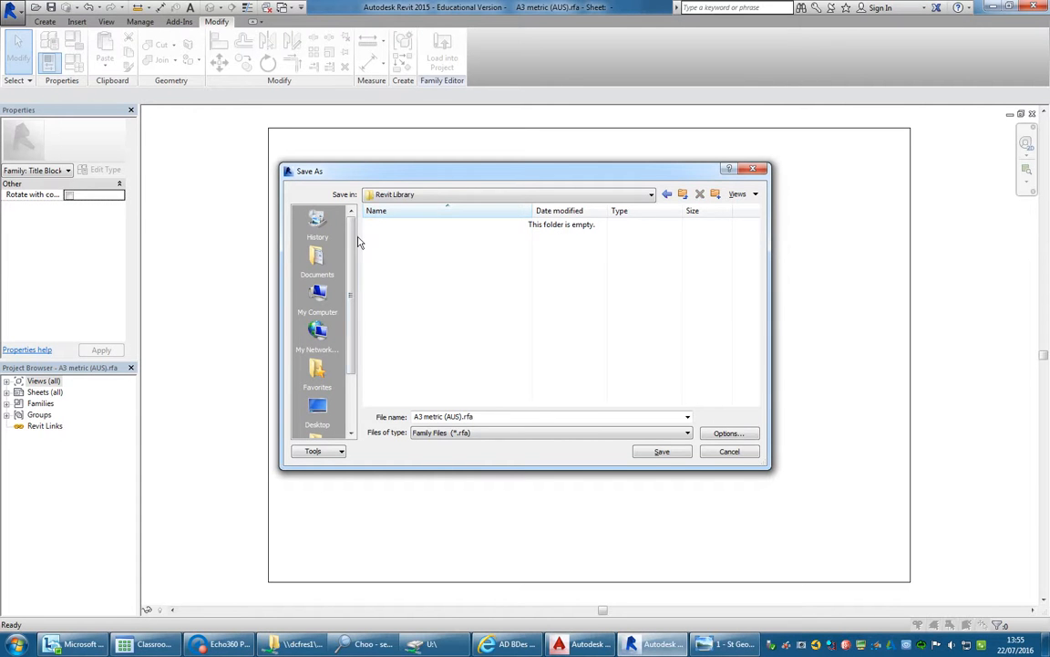
# Create a subfolder named Titleblocks inside Revit Library and open it as the save location
pyautogui.rightClick(405, 264)
pyautogui.moveTo(456, 389)
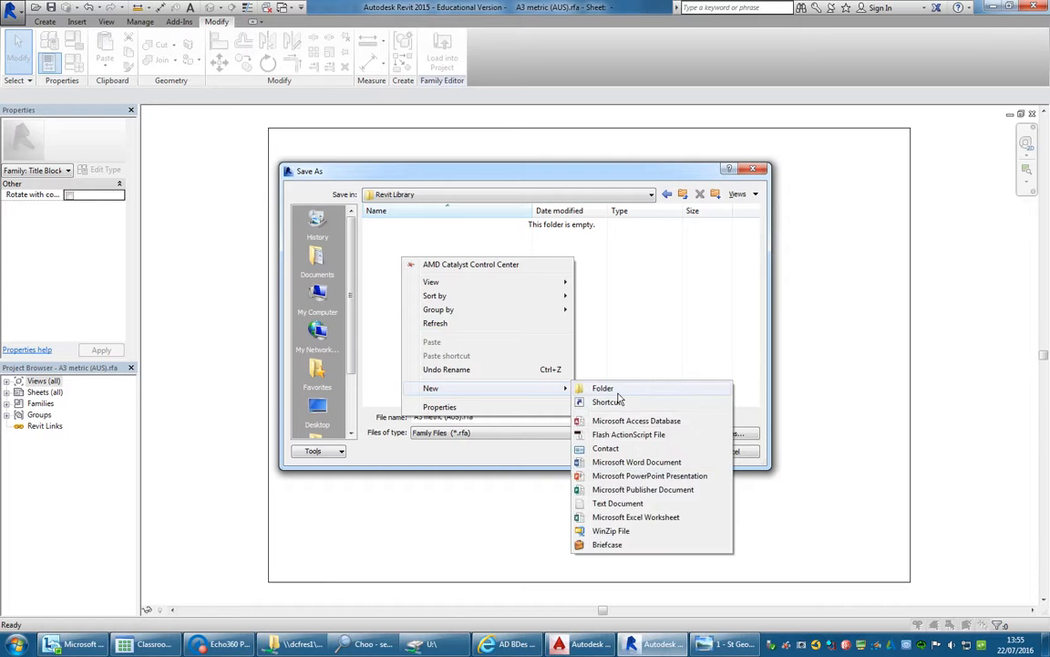
pyautogui.click(619, 395)
pyautogui.write('T')
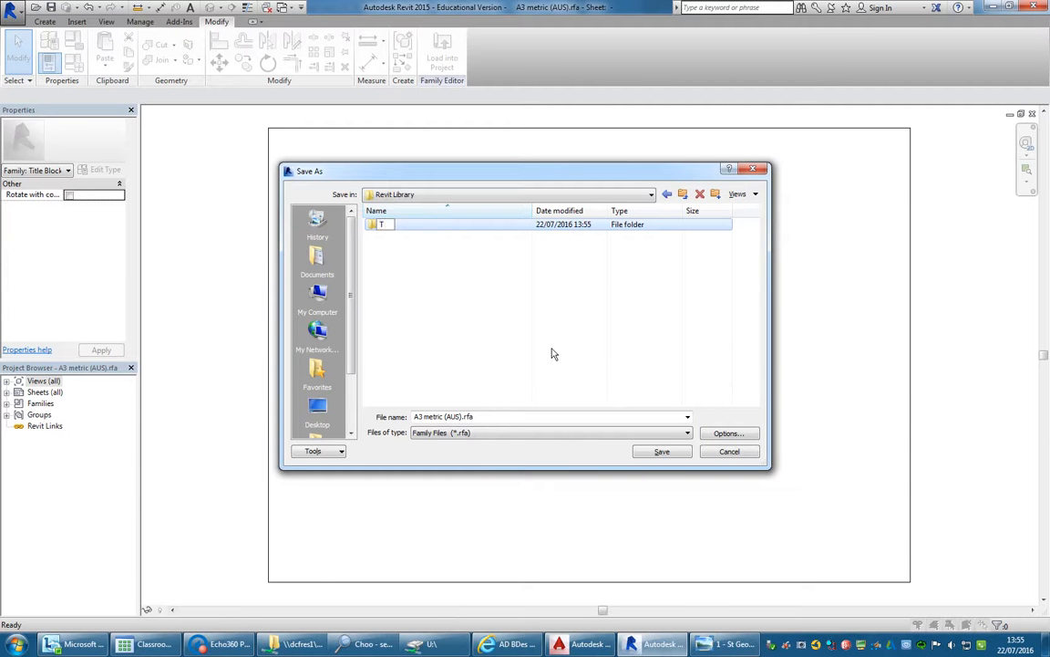
pyautogui.write('itleblocks')
pyautogui.press('Return')
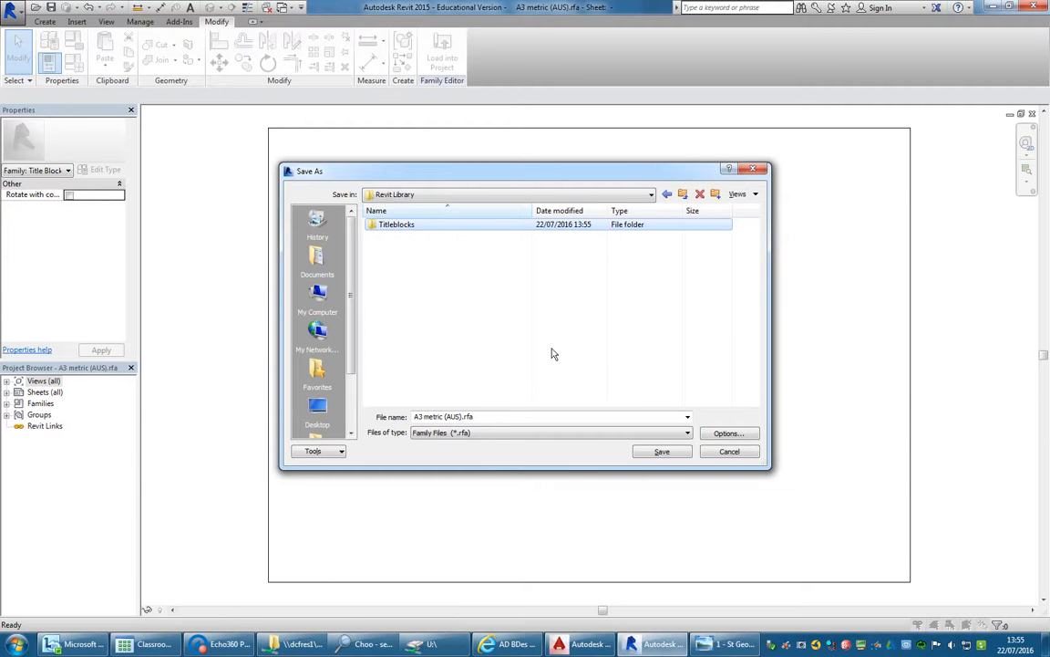
pyautogui.doubleClick(398, 228)
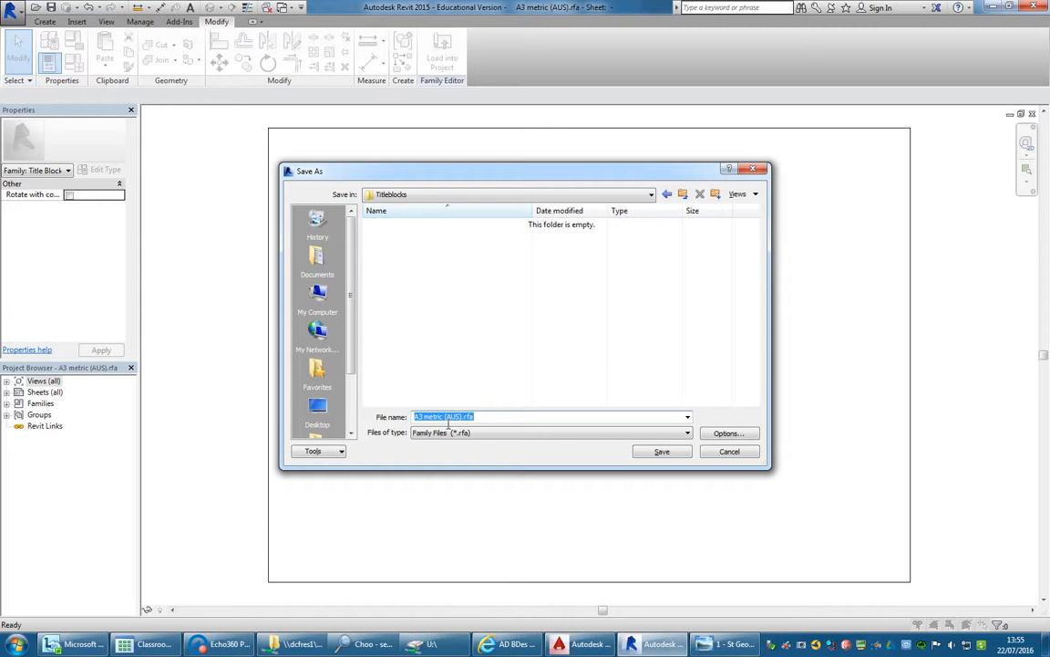
# Name the family file A3 metric Blank.rfa and save it in the new Titleblocks folder
pyautogui.moveTo(444, 416); pyautogui.dragTo(463, 417)
pyautogui.write('Blank')
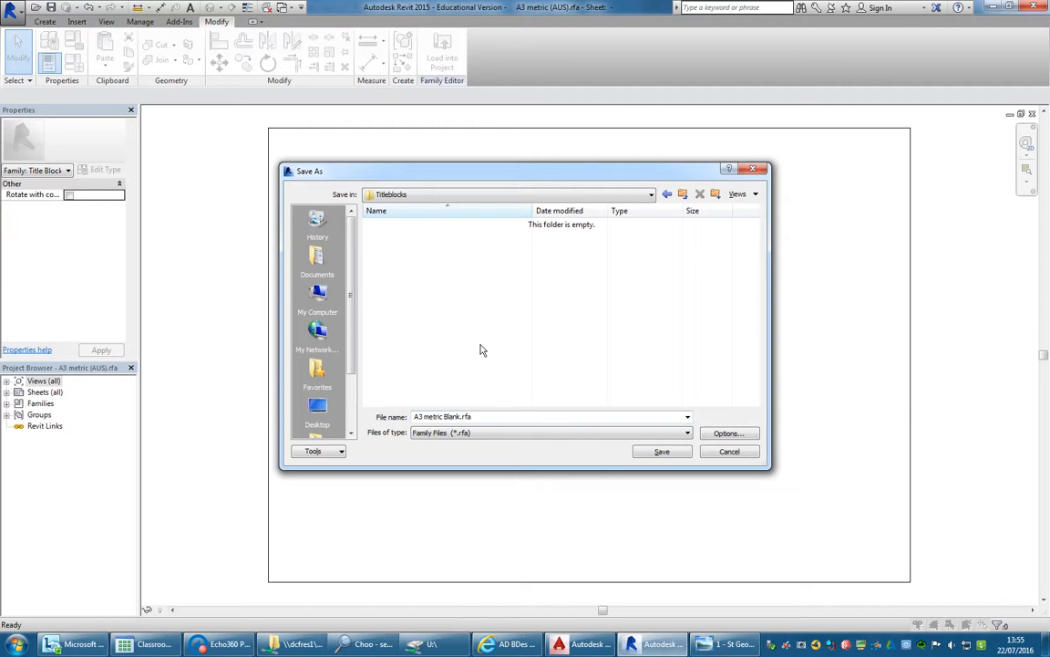
pyautogui.click(664, 455)
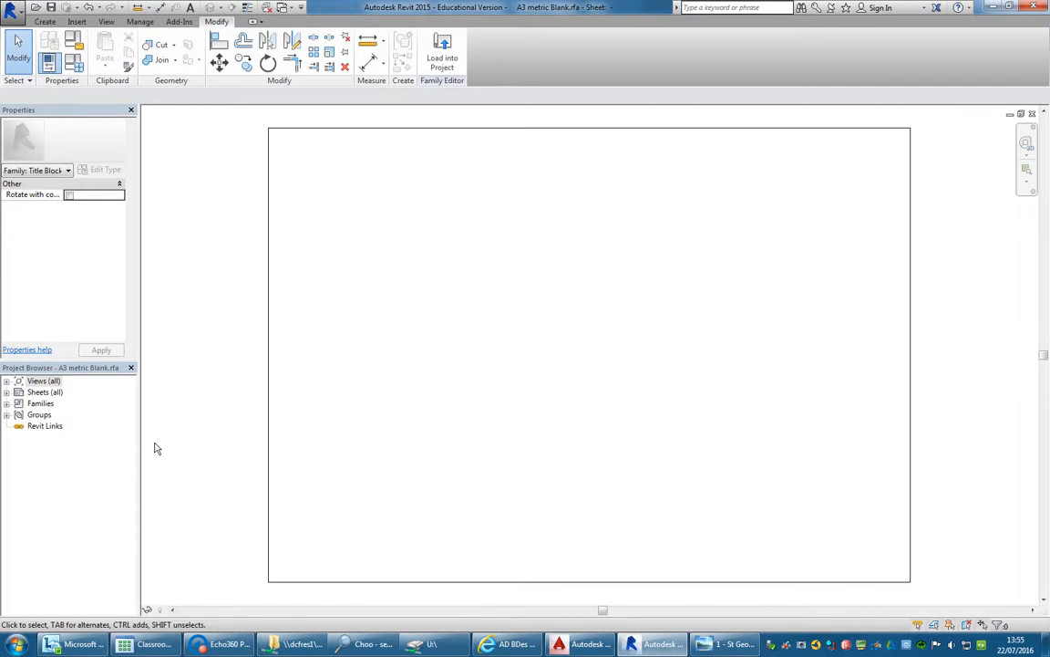
pyautogui.click(7, 381)
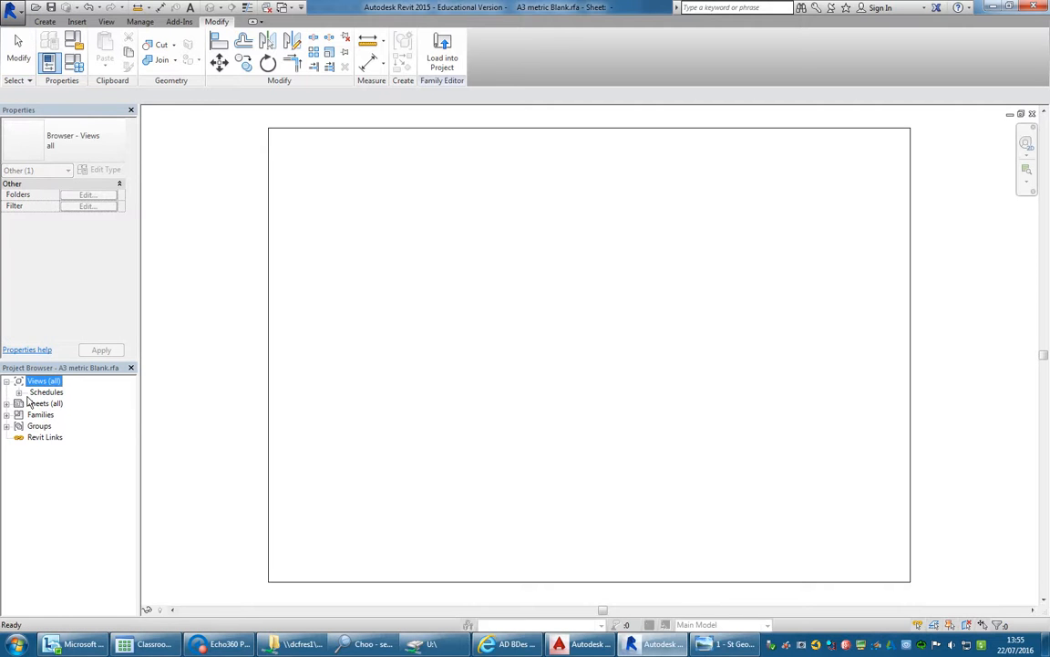
pyautogui.click(7, 381)
pyautogui.click(206, 381)
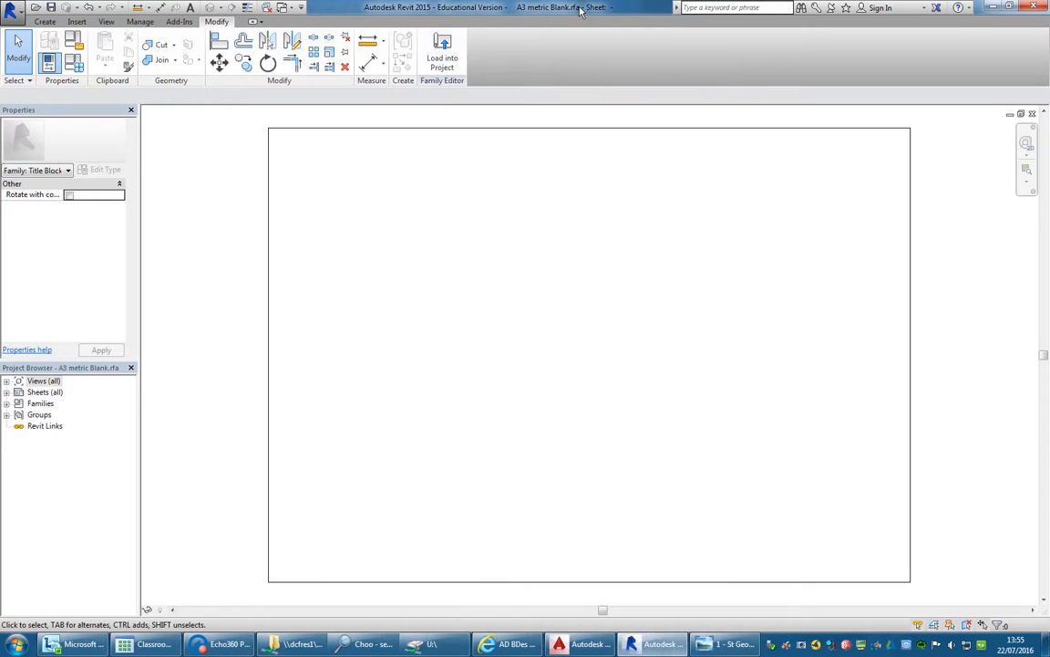
# Load the A3 metric Blank title block into the Faculty Building St George project and list the project's sheets
pyautogui.click(442, 51)
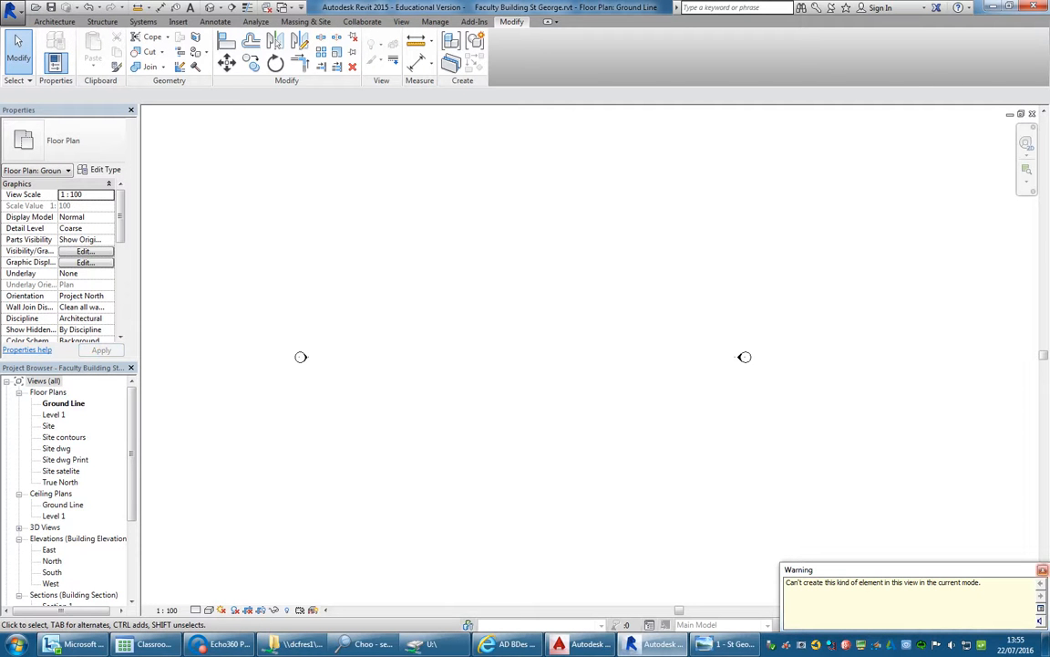
pyautogui.scroll(-3, 128, 446)
pyautogui.click(44, 561)
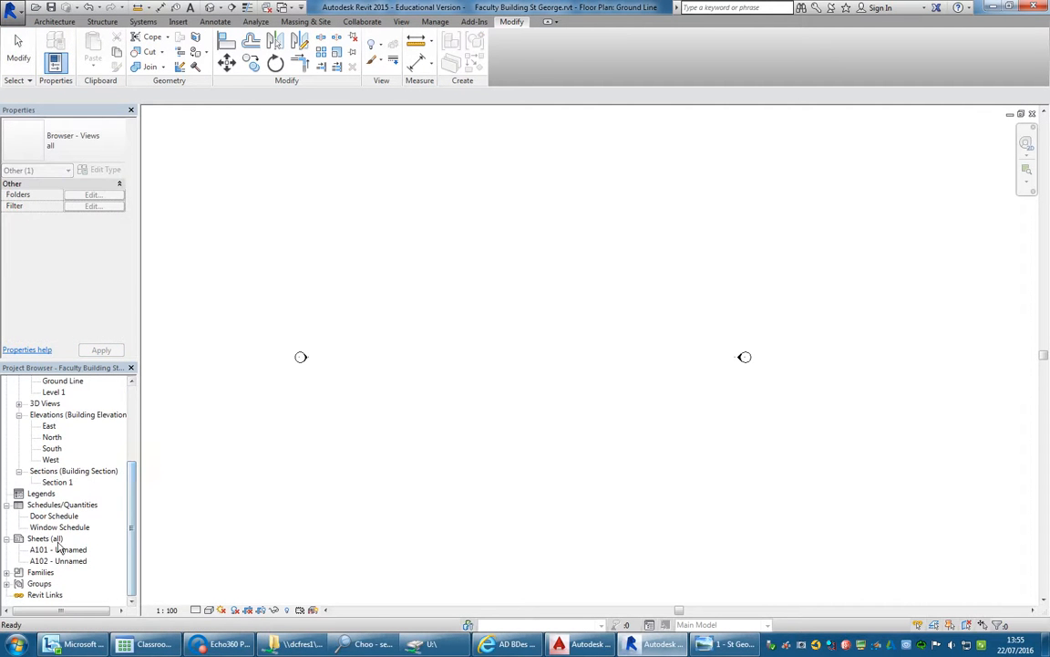
pyautogui.doubleClick(44, 572)
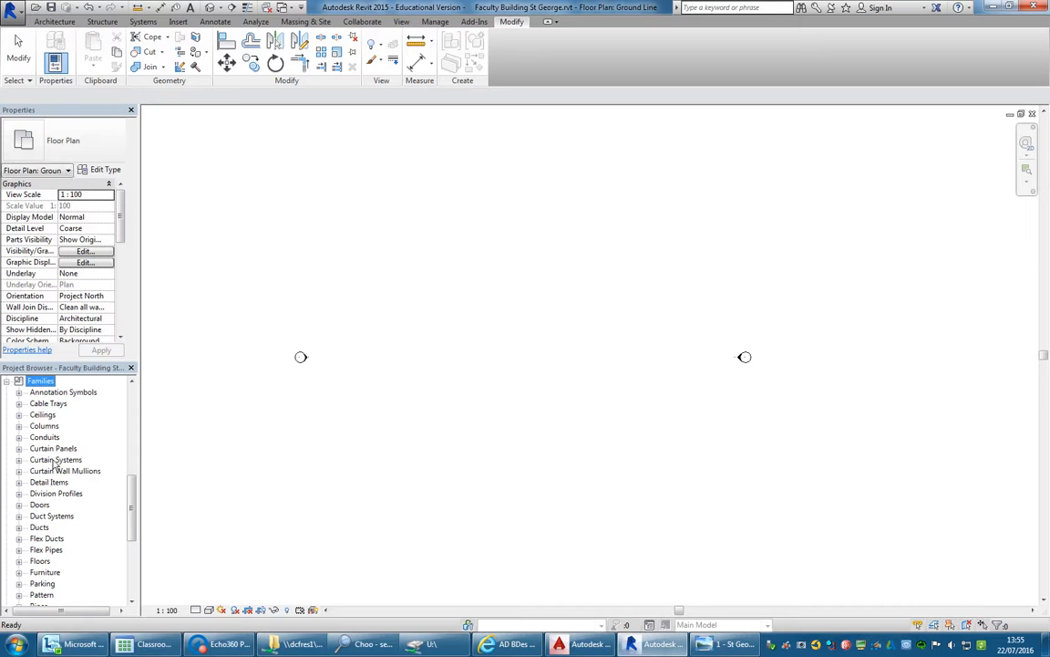
pyautogui.press('Left')
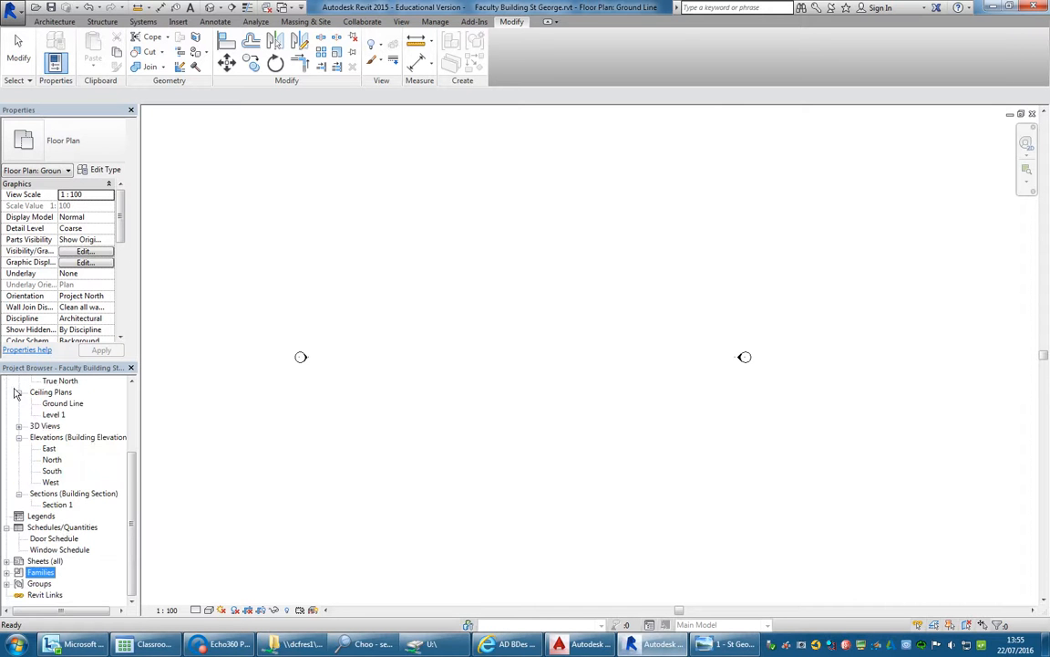
pyautogui.press('Up')
pyautogui.press('Right')
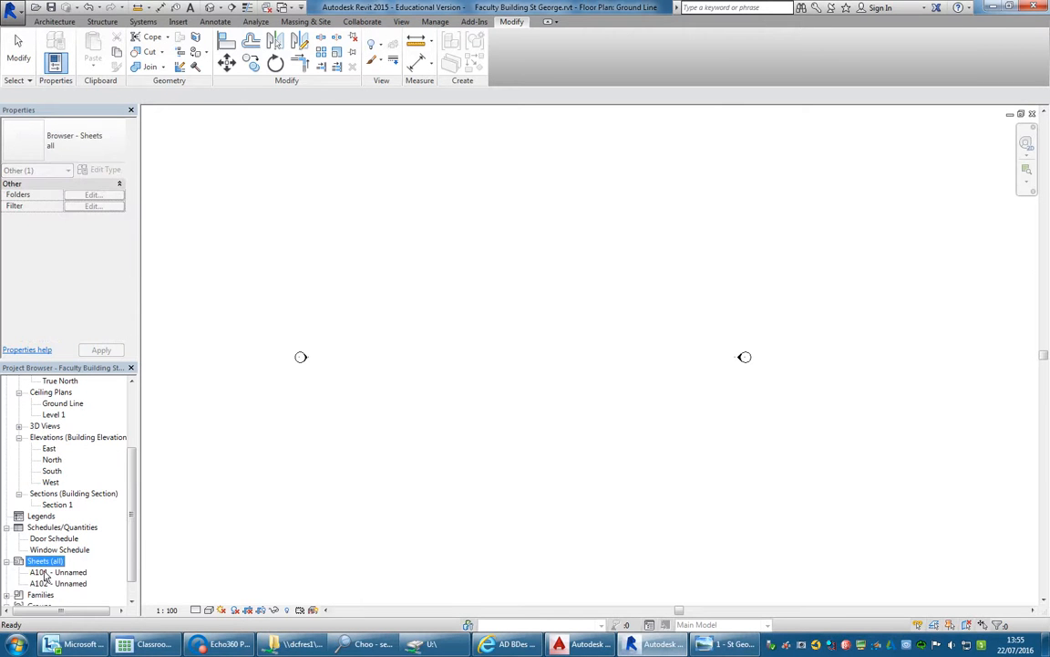
# Open sheet A101 - Unnamed to check its title block, and delete the sheet from the project
pyautogui.press('Down')
pyautogui.press('Return')
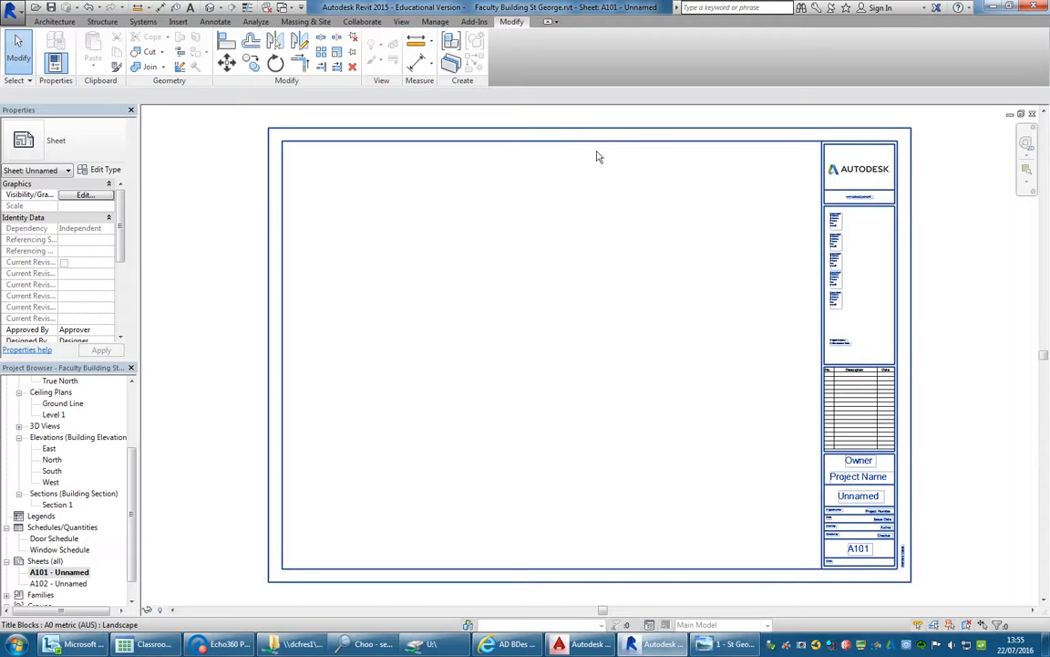
pyautogui.rightClick(63, 571)
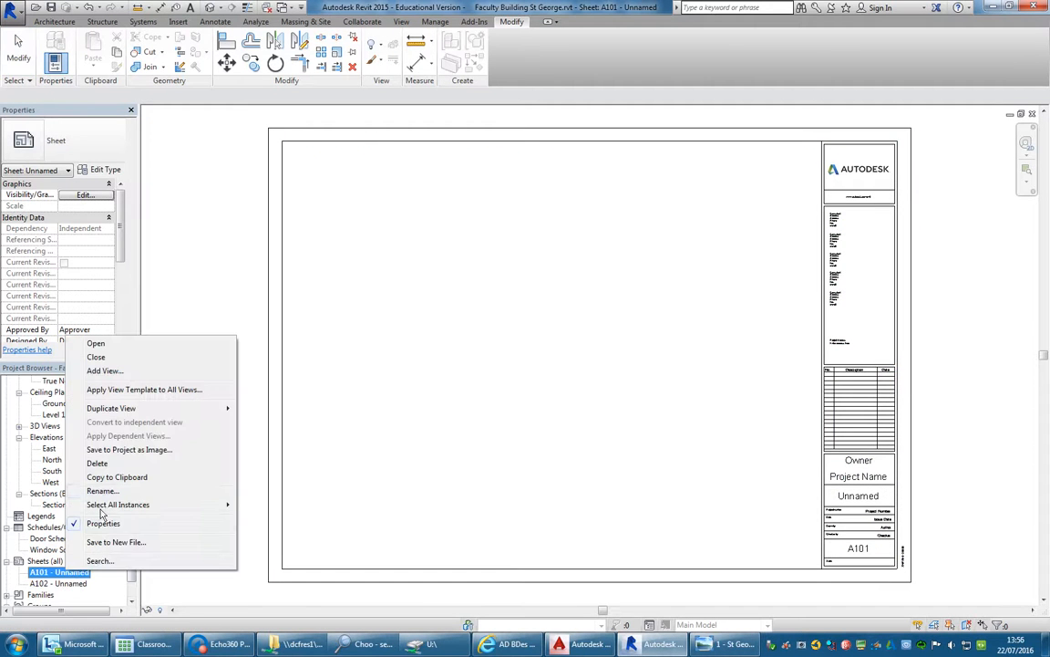
pyautogui.click(97, 463)
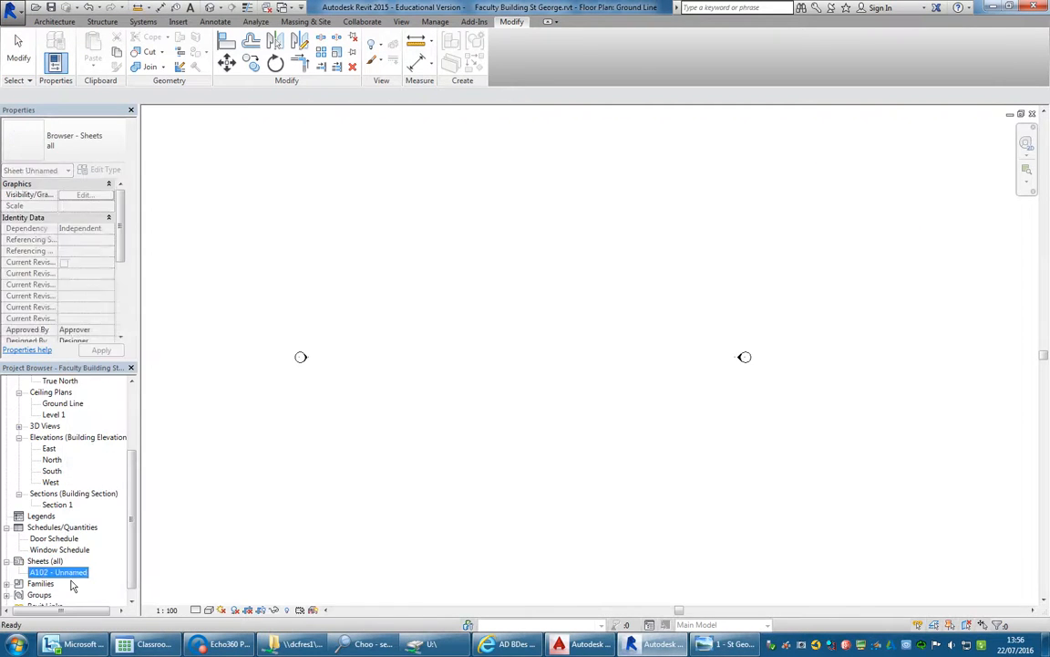
# Open sheet A102 - Unnamed and change its title block type to A3 metric Blank Landscape
pyautogui.doubleClick(71, 572)
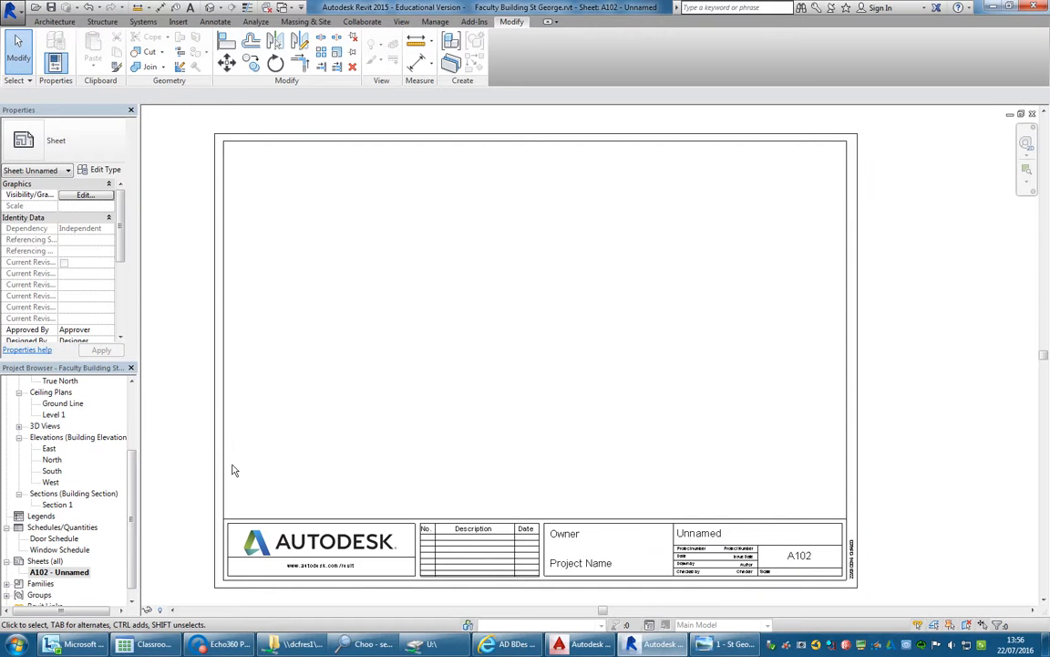
pyautogui.click(227, 434)
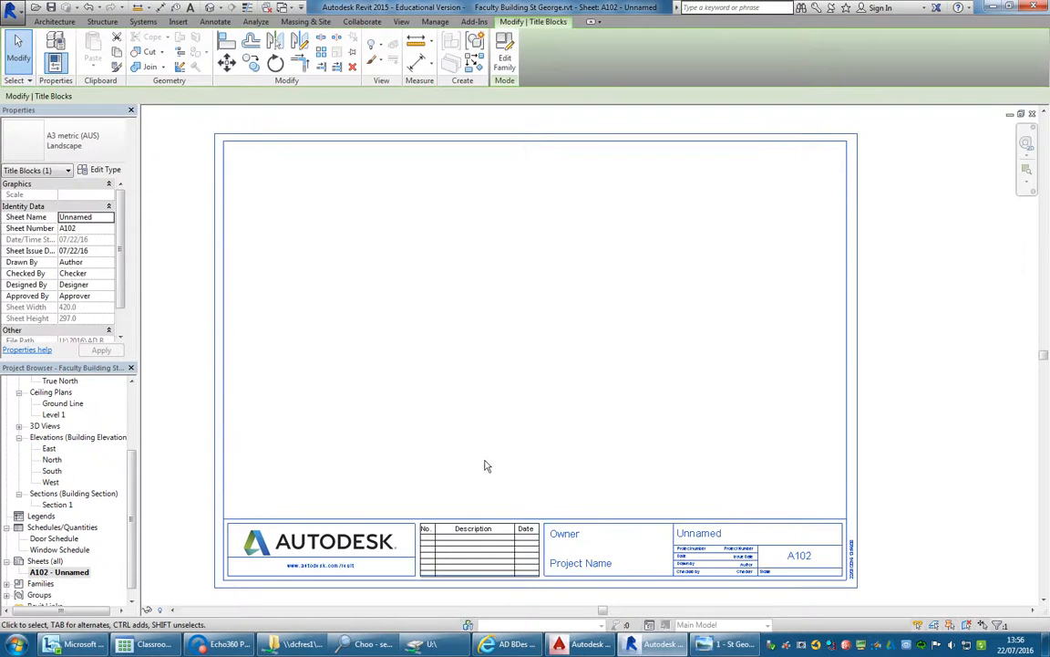
pyautogui.click(80, 137)
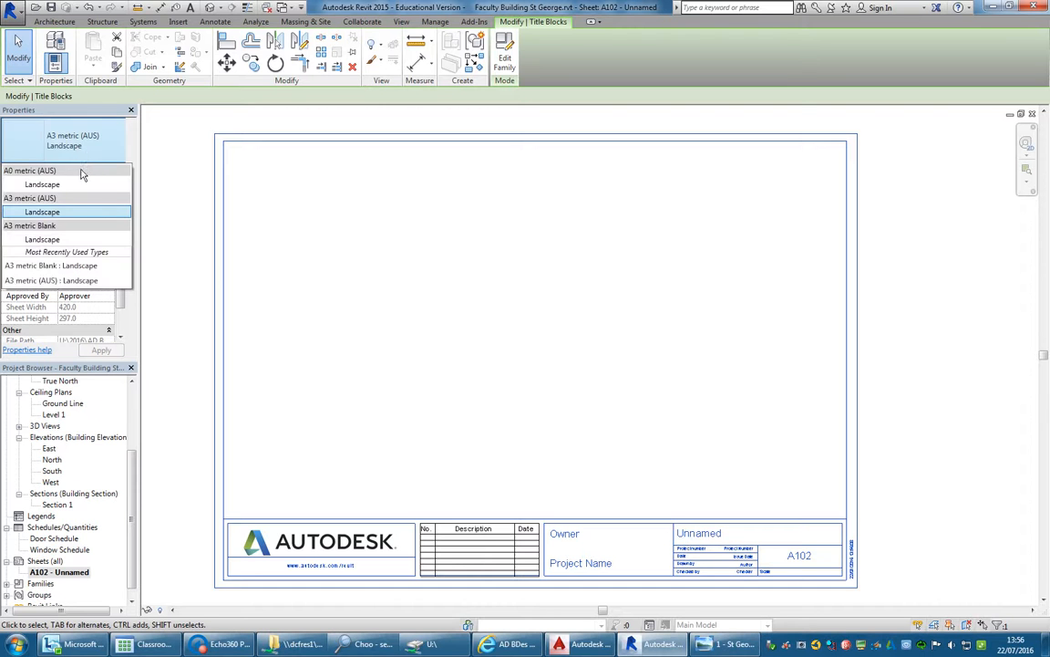
pyautogui.click(42, 239)
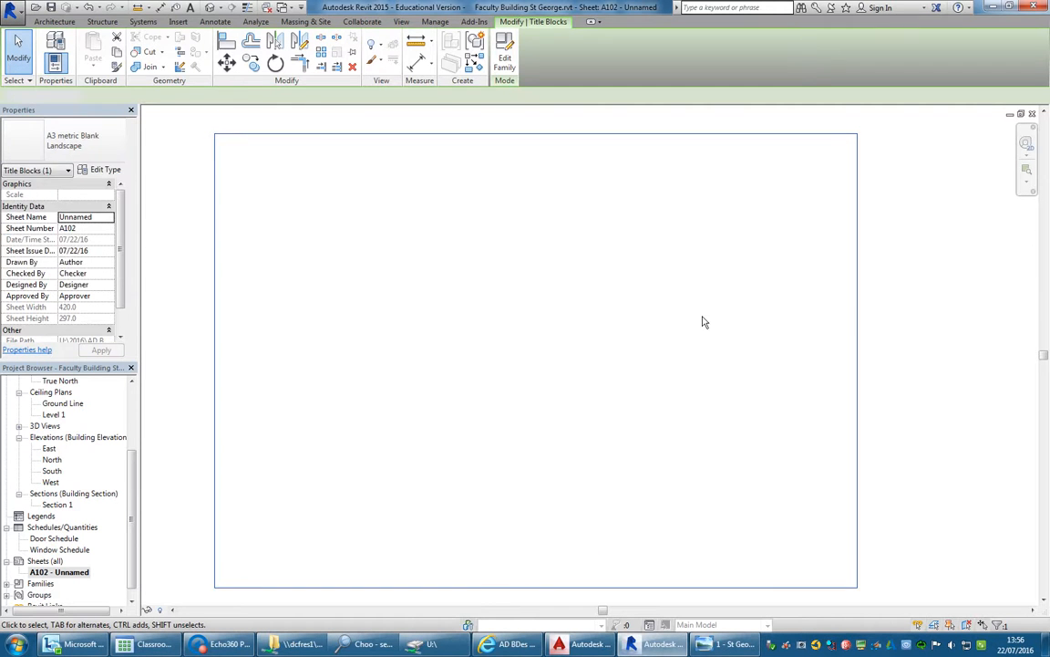
pyautogui.click(703, 321)
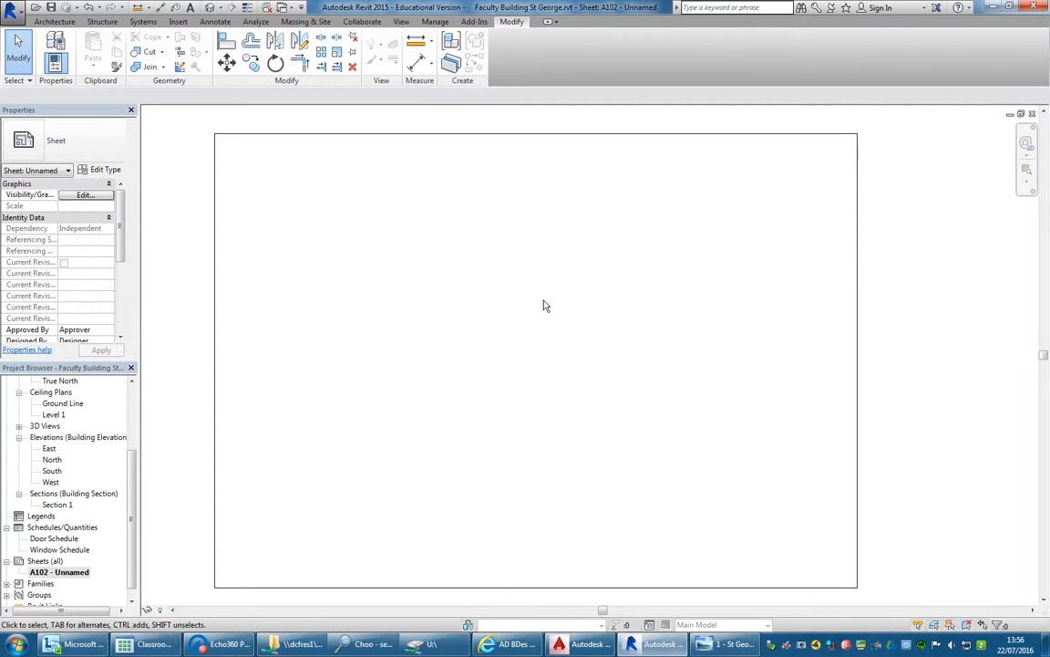
# Place the Site dwg Print floor plan on sheet A102 and shift its viewport slightly left so the site sits over the sheet
pyautogui.scroll(3, 120, 538)
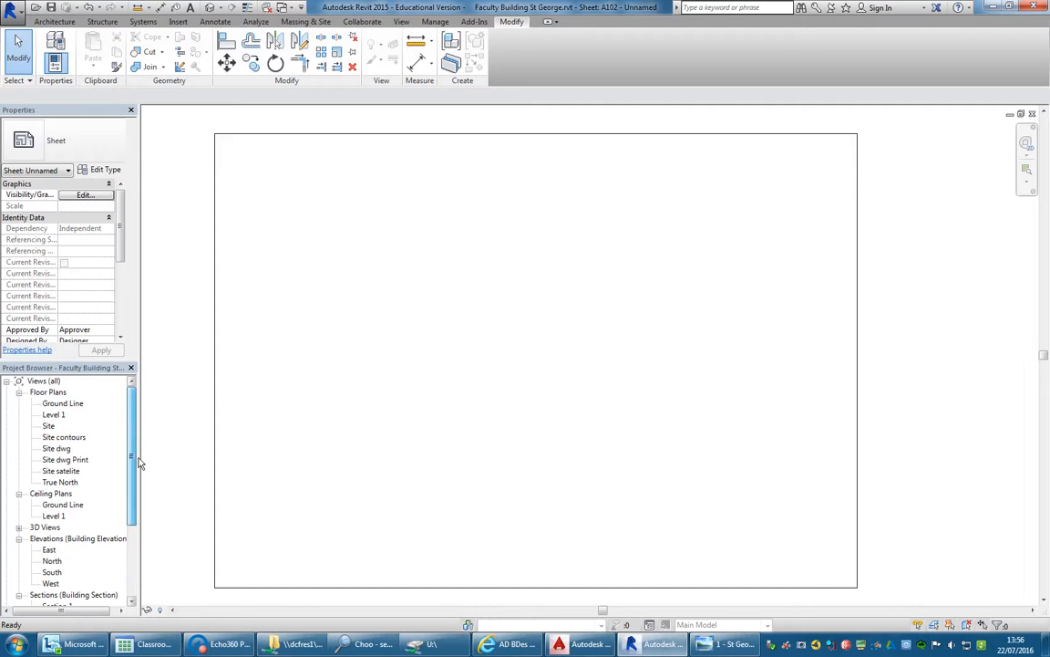
pyautogui.click(66, 461)
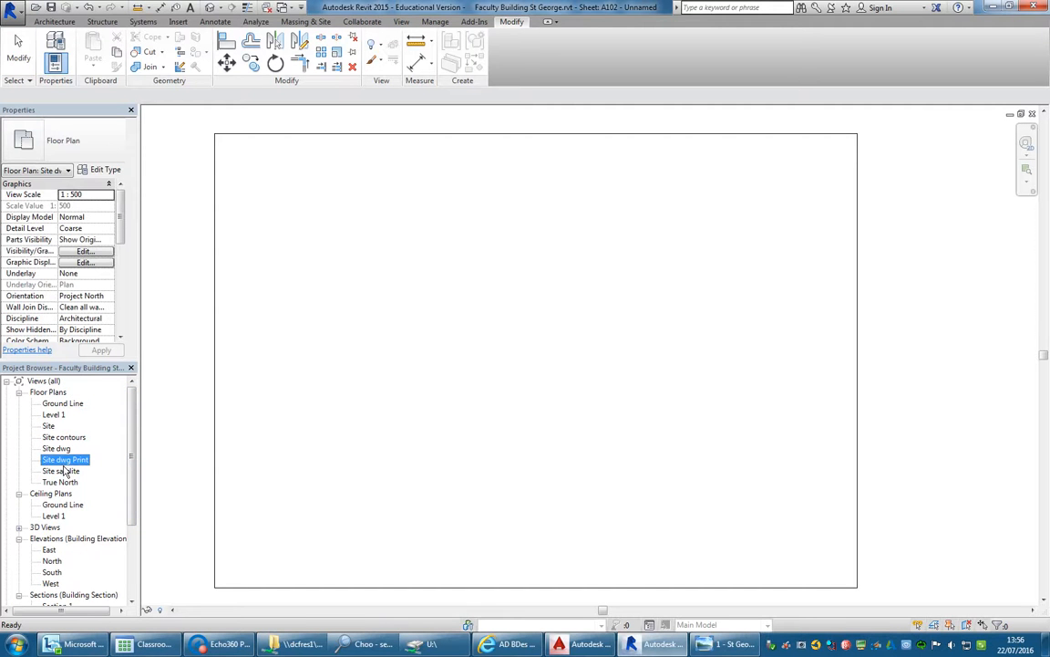
pyautogui.moveTo(66, 460); pyautogui.dragTo(527, 380)
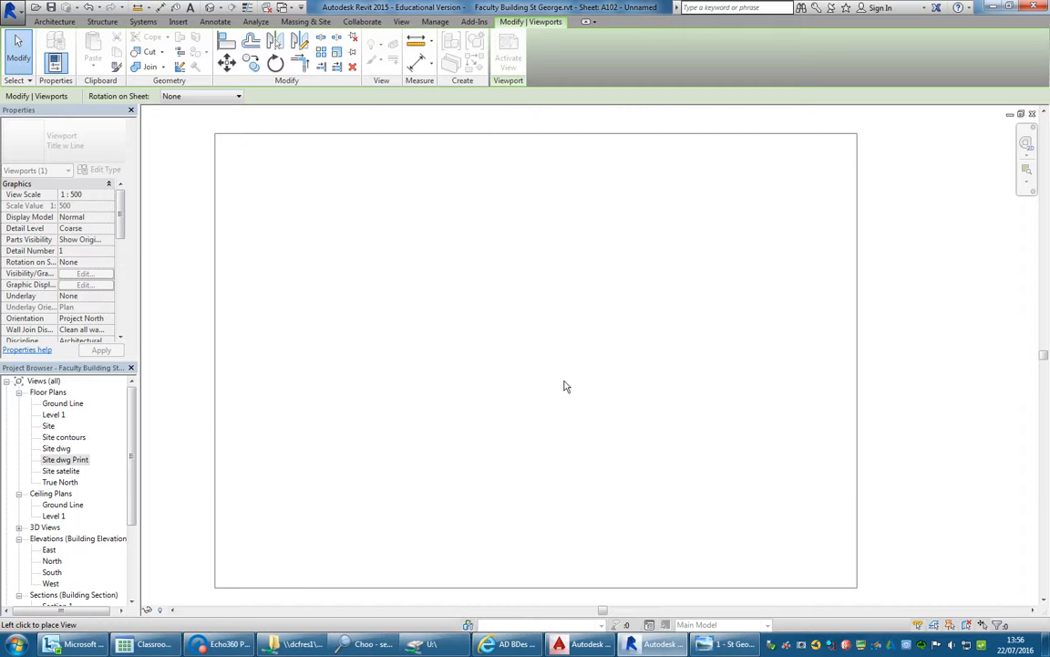
pyautogui.click(562, 380)
pyautogui.scroll(-6, 439, 328)
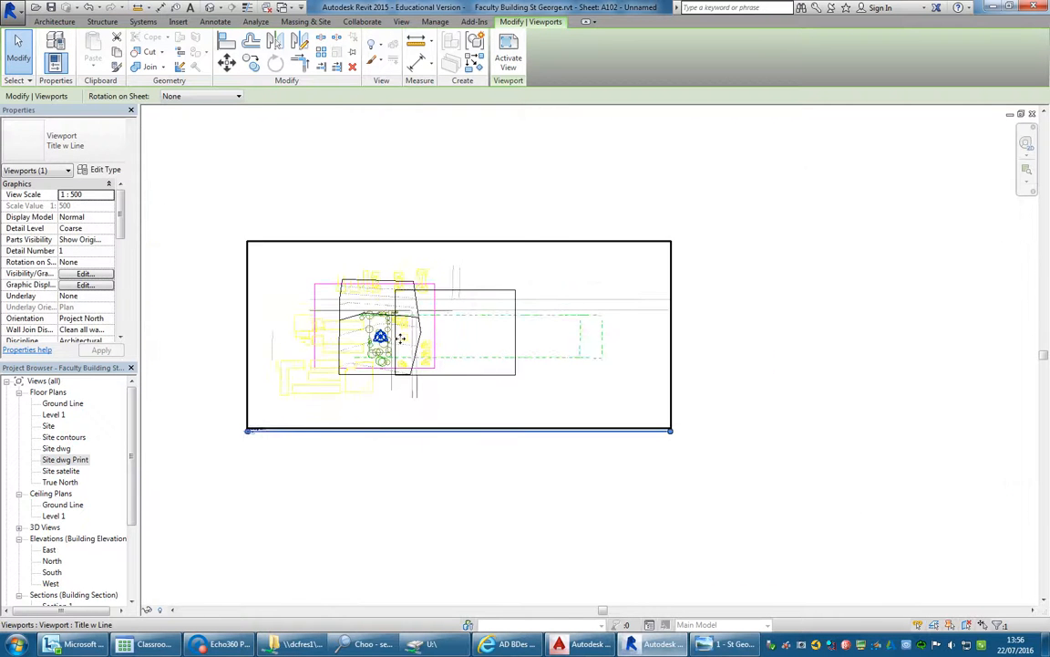
pyautogui.scroll(1, 398, 336)
pyautogui.scroll(5, 478, 342)
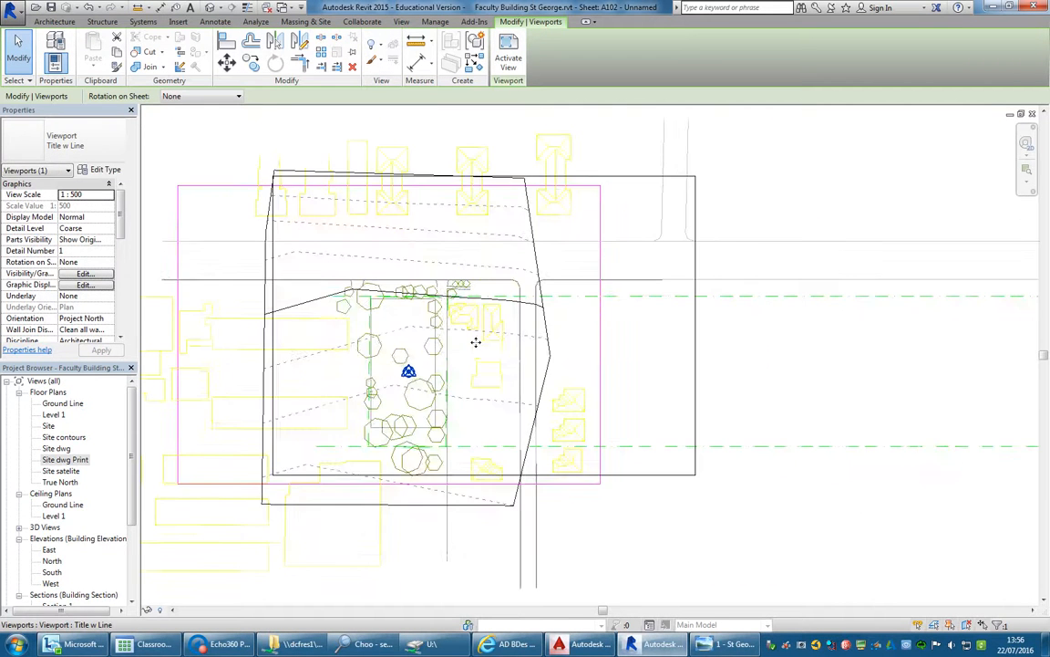
pyautogui.scroll(-5, 511, 342)
pyautogui.scroll(1, 501, 346)
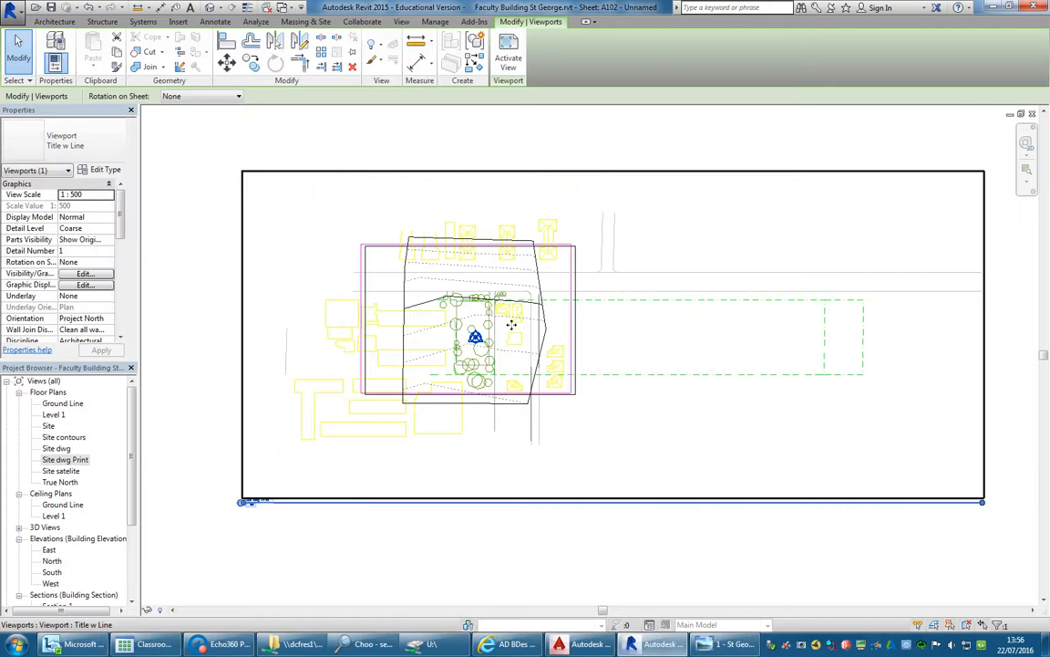
pyautogui.moveTo(490, 328); pyautogui.dragTo(464, 324)
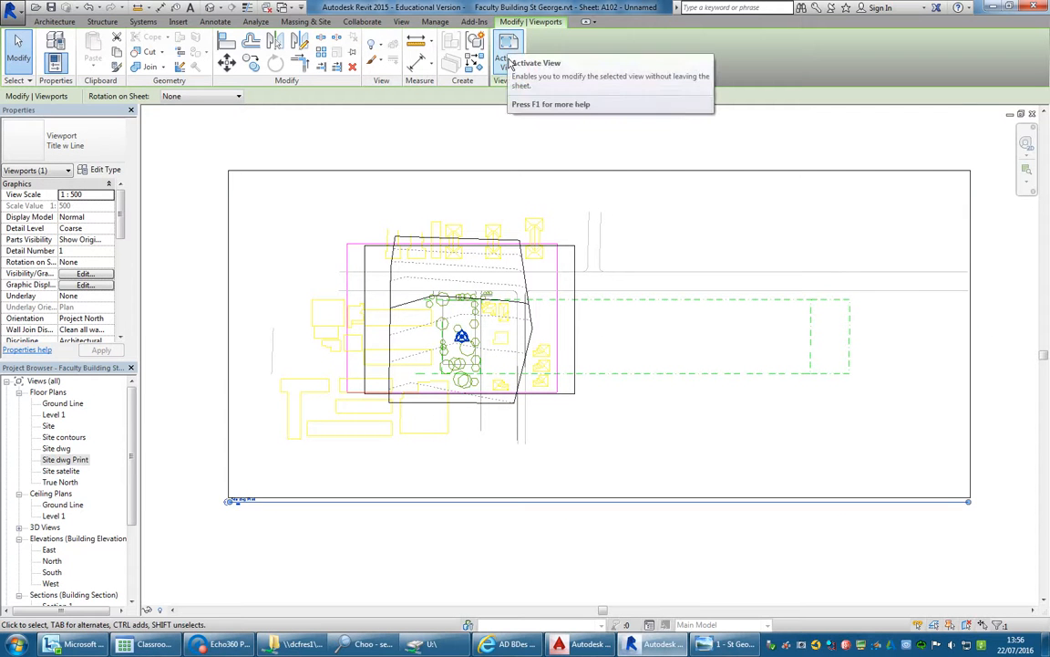
# Activate the Site dwg Print view on the sheet, show its crop region and select the crop boundary
pyautogui.click(510, 71)
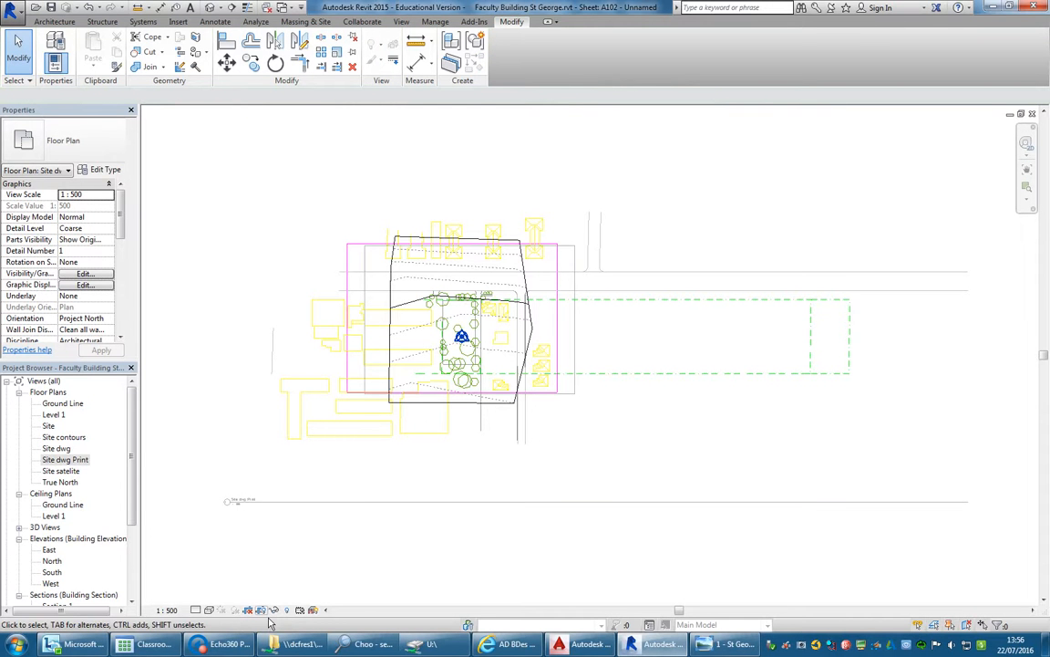
pyautogui.click(262, 611)
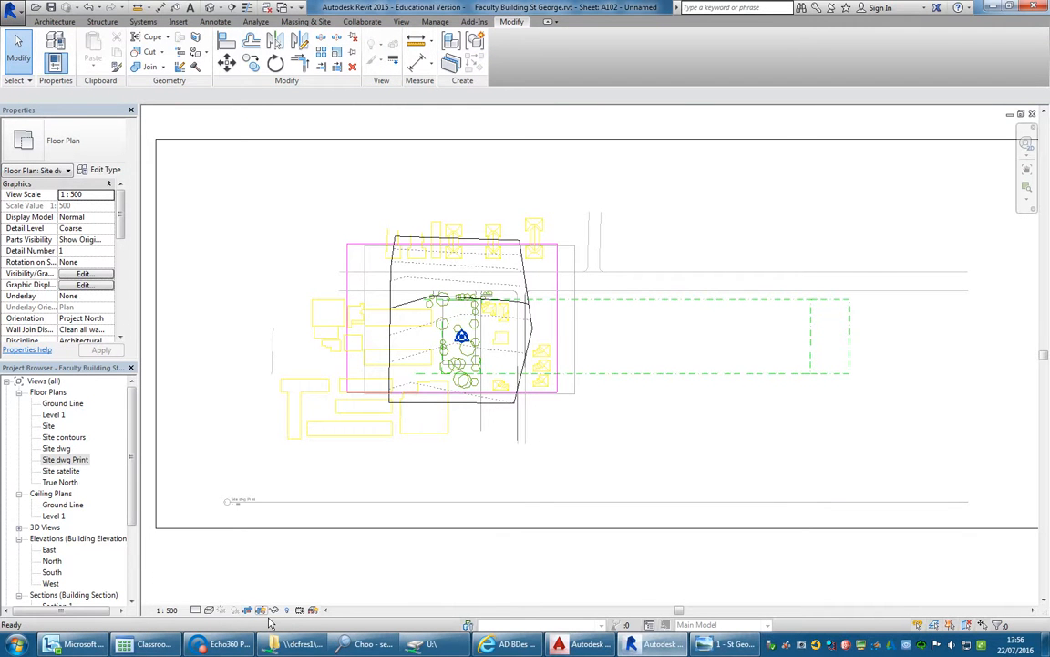
pyautogui.scroll(-3, 308, 504)
pyautogui.click(351, 519)
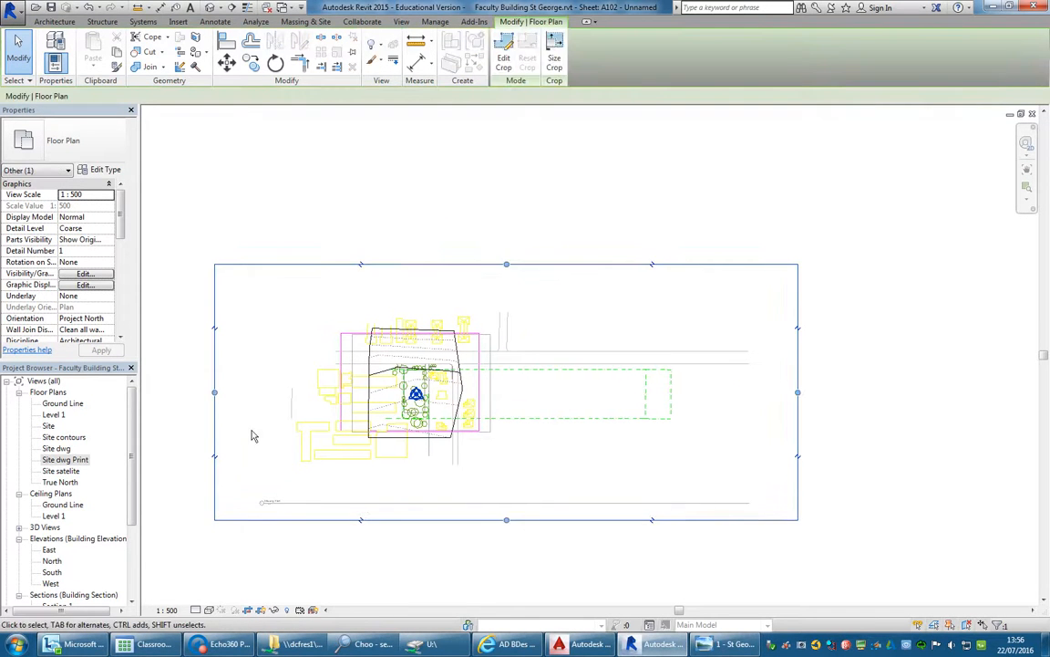
# Pull in the sides of the crop region around the site so the cropped plan is slightly smaller than the A3 sheet outline
pyautogui.moveTo(215, 393); pyautogui.dragTo(351, 386)
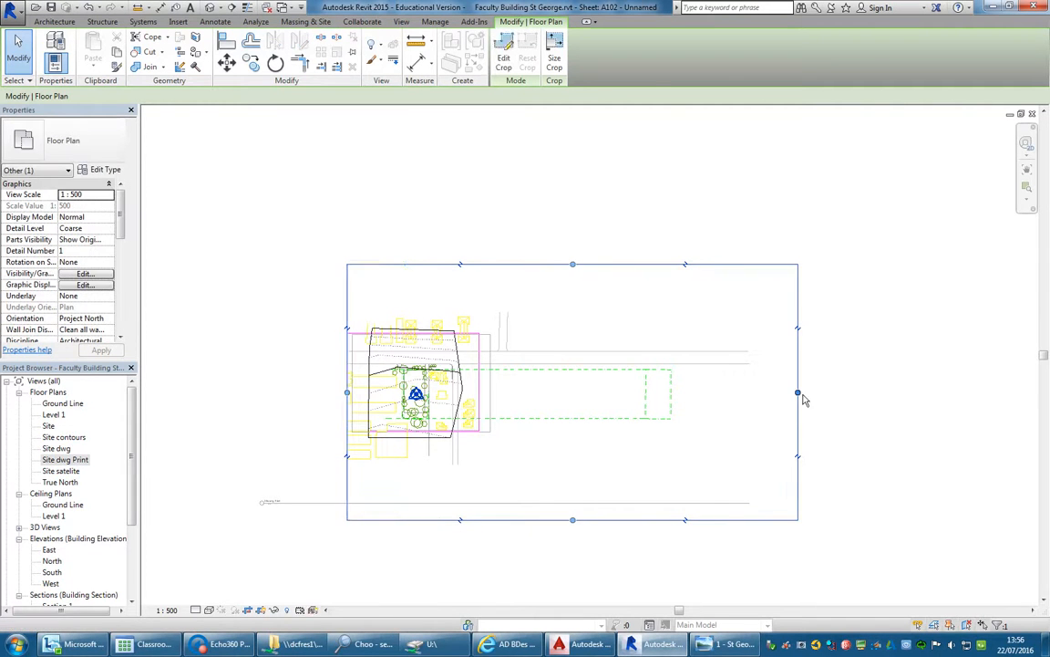
pyautogui.moveTo(800, 393); pyautogui.dragTo(489, 392)
pyautogui.moveTo(448, 429); pyautogui.dragTo(445, 428)
pyautogui.moveTo(425, 266); pyautogui.dragTo(437, 338)
pyautogui.scroll(3, 357, 370)
pyautogui.moveTo(518, 413); pyautogui.dragTo(413, 394, button='middle')
pyautogui.scroll(3, 414, 394)
pyautogui.moveTo(251, 400); pyautogui.dragTo(420, 442, button='middle')
pyautogui.scroll(2, 419, 442)
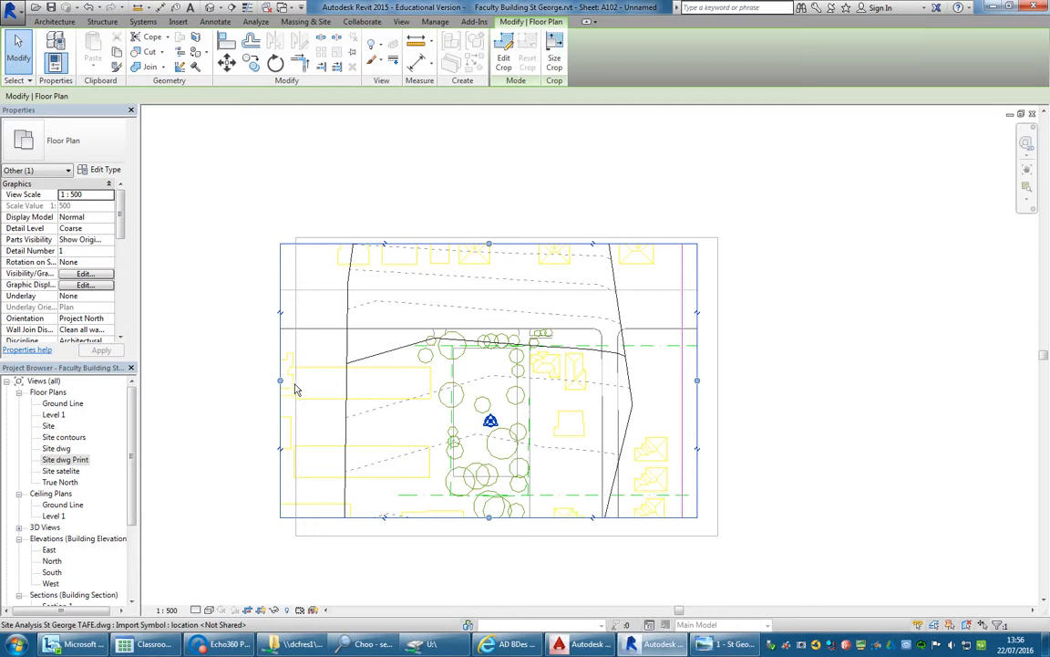
pyautogui.moveTo(280, 381); pyautogui.dragTo(288, 380)
pyautogui.moveTo(424, 426); pyautogui.dragTo(395, 419, button='middle')
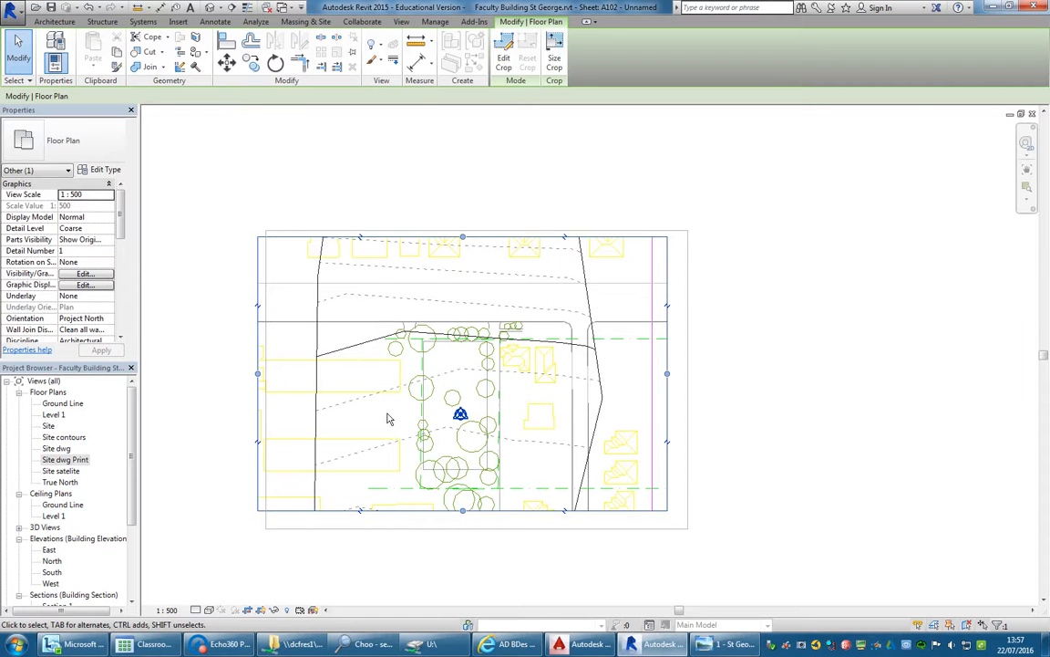
# Deactivate the Site dwg Print view to return to editing the sheet
pyautogui.click(409, 193)
pyautogui.rightClick(403, 186)
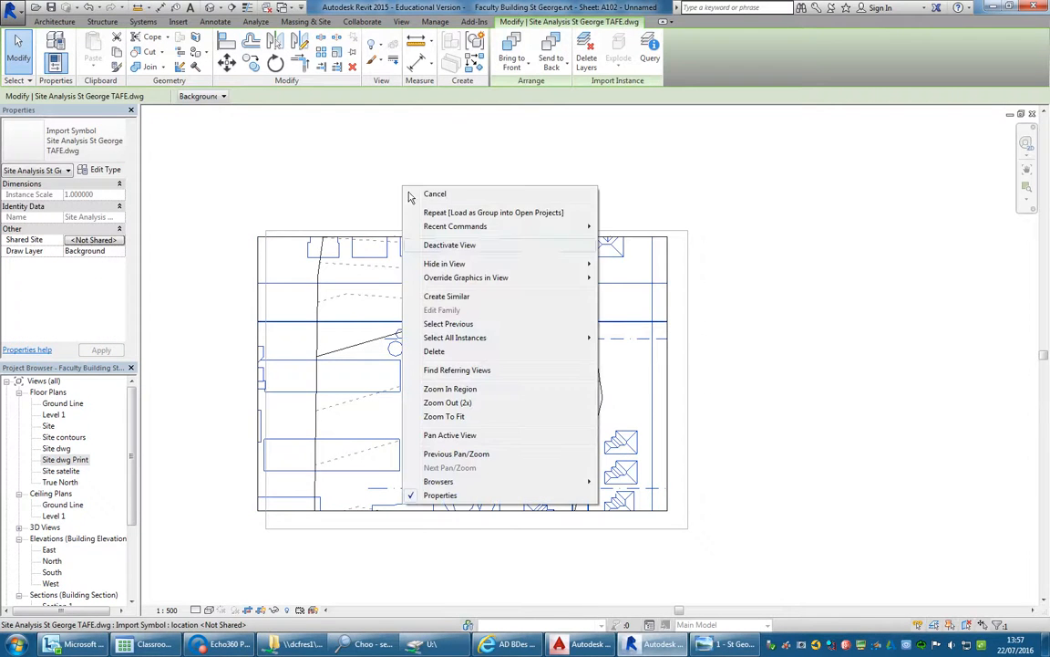
pyautogui.click(446, 252)
# Nudge the cropped viewport right and down until it sits centred inside the A3 sheet outline
pyautogui.click(445, 398)
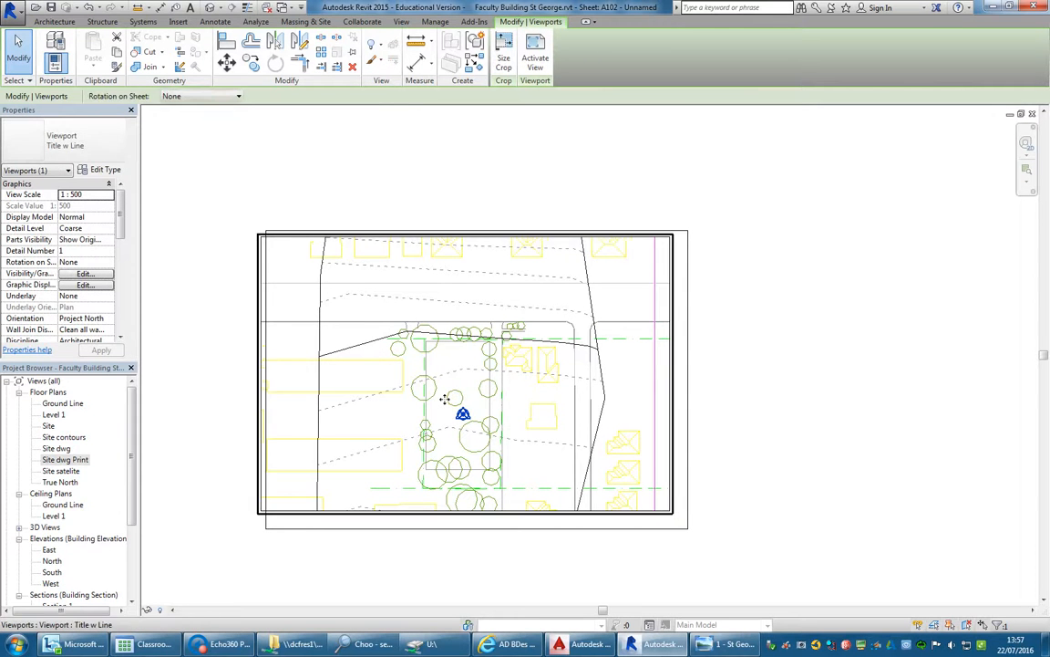
pyautogui.press('Right')
pyautogui.press('Right')
pyautogui.press('Right')
pyautogui.press('Right')
pyautogui.press('Right')
pyautogui.press('Right')
pyautogui.press('Right')
pyautogui.press('Right')
pyautogui.press('Right')
pyautogui.press('Right')
pyautogui.press('Right')
pyautogui.press('Right')
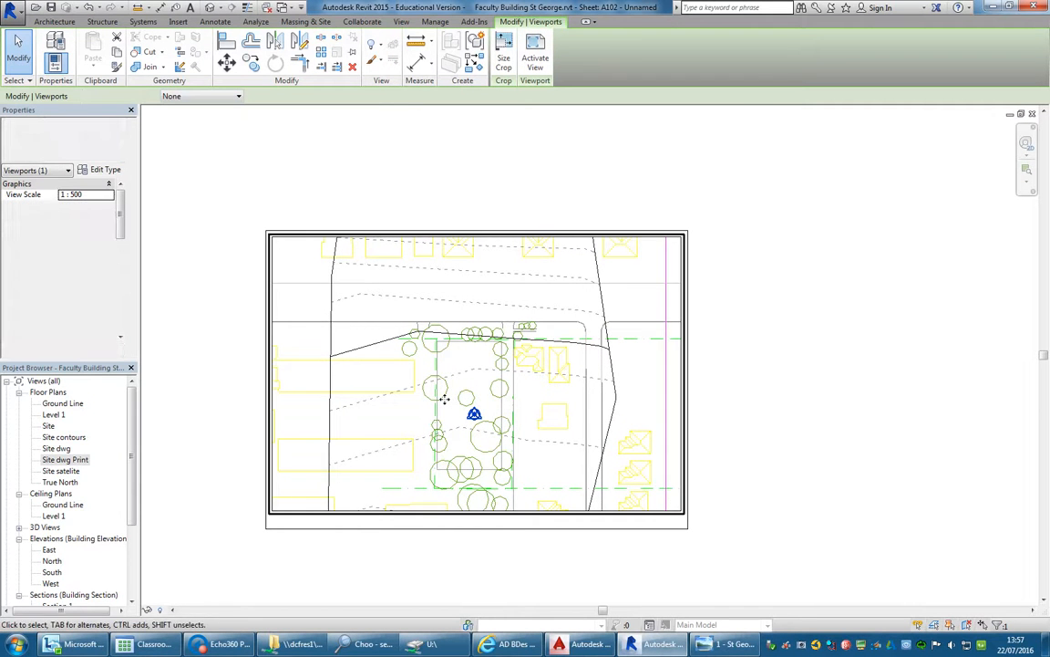
pyautogui.press('Down')
pyautogui.press('Down')
pyautogui.press('Down')
pyautogui.press('Down')
pyautogui.press('Down')
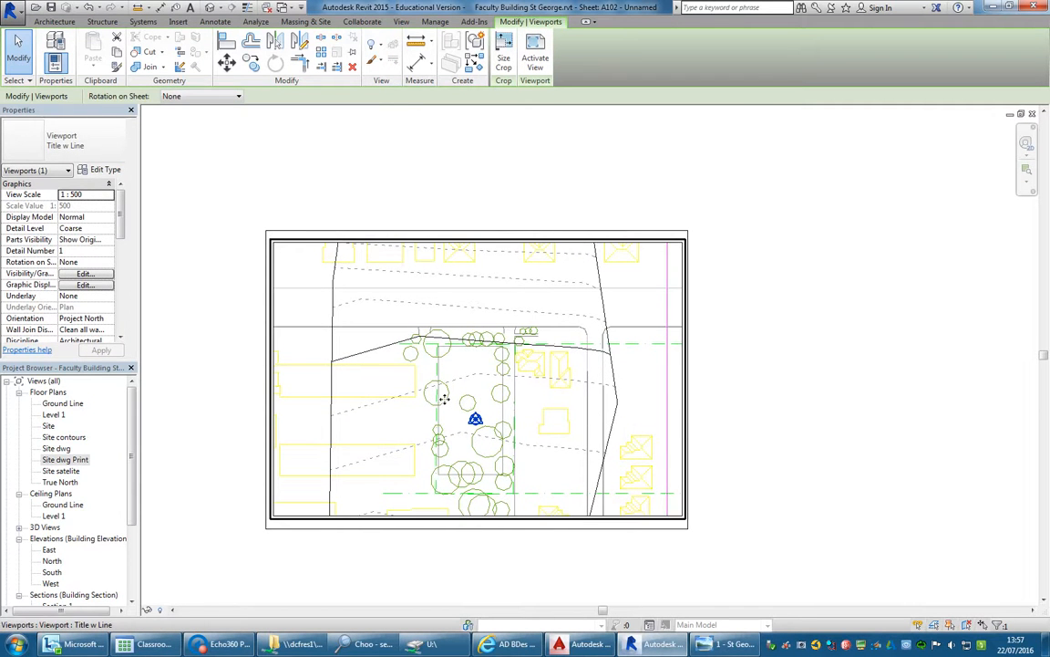
# Change the Site dwg Print viewport type to No Title so its title line is removed from the sheet
pyautogui.scroll(-3, 444, 398)
pyautogui.click(586, 511)
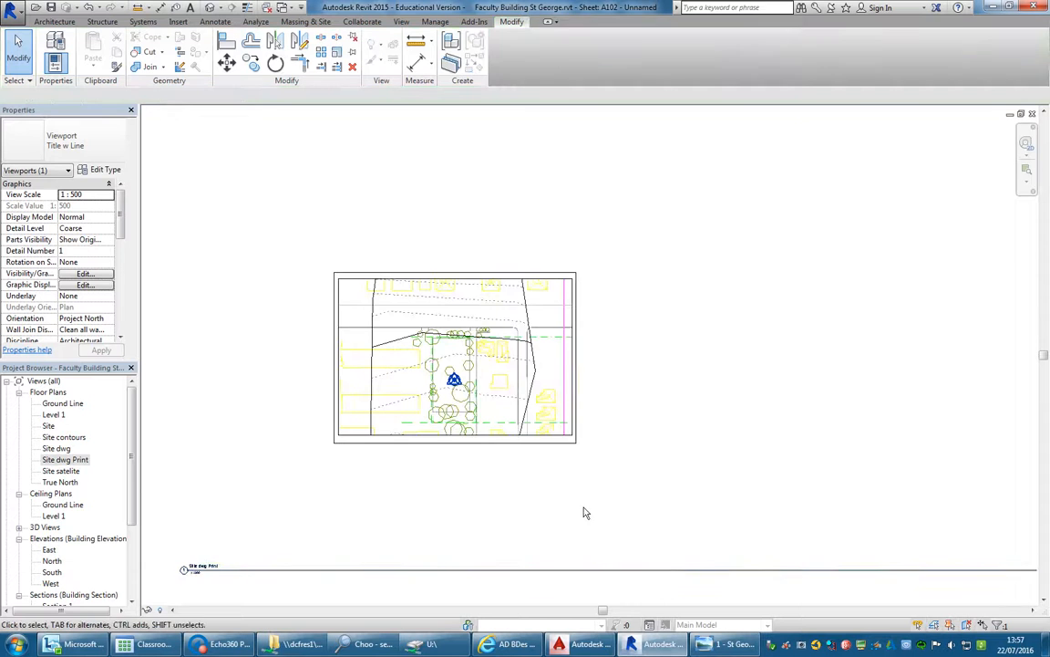
pyautogui.click(453, 338)
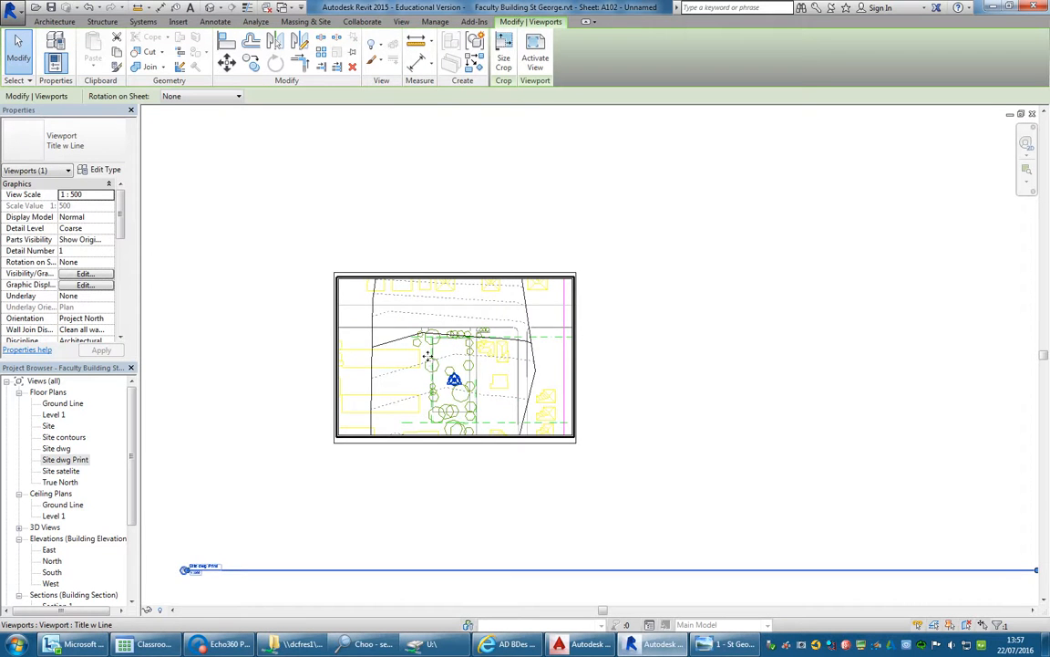
pyautogui.moveTo(428, 352); pyautogui.dragTo(397, 348)
pyautogui.scroll(-3, 396, 347)
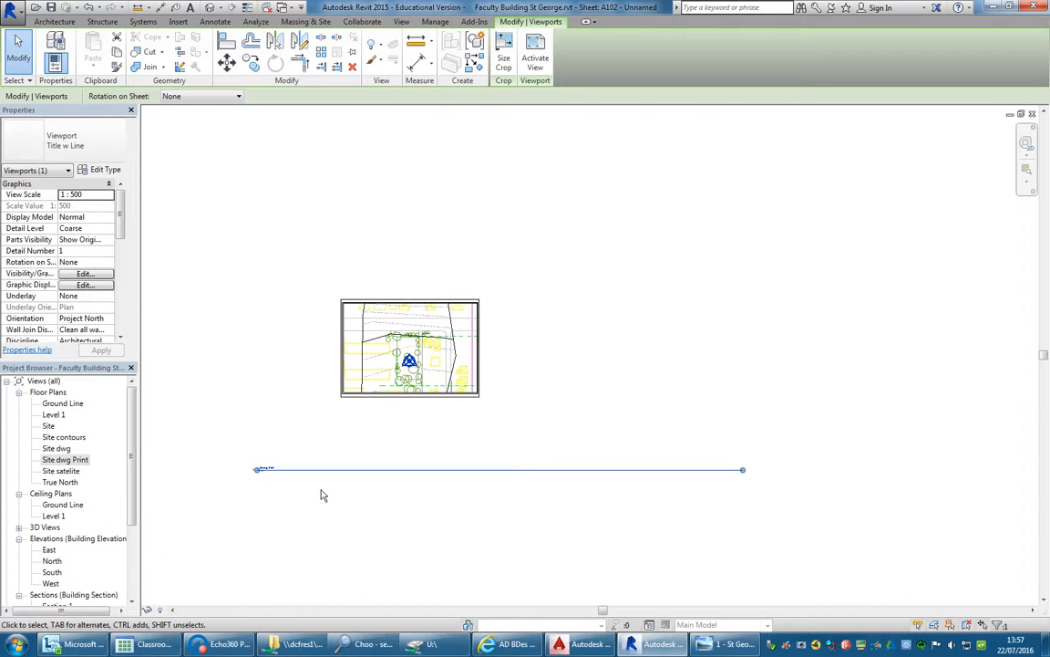
pyautogui.click(390, 553)
pyautogui.moveTo(382, 484); pyautogui.dragTo(435, 450)
pyautogui.scroll(3, 410, 456)
pyautogui.click(436, 421)
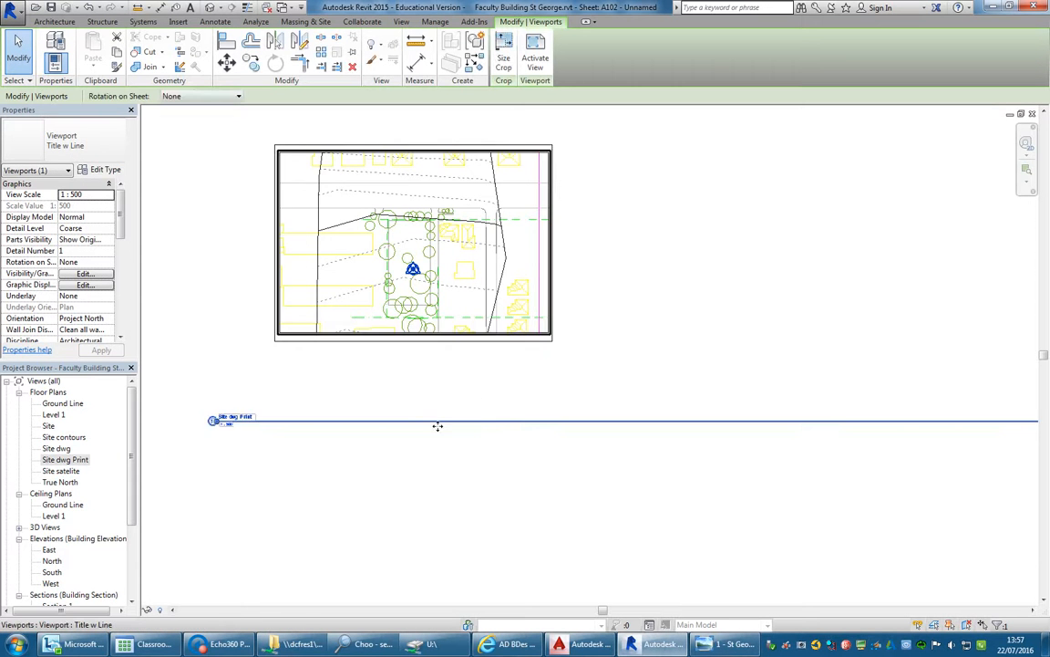
pyautogui.scroll(-2, 412, 392)
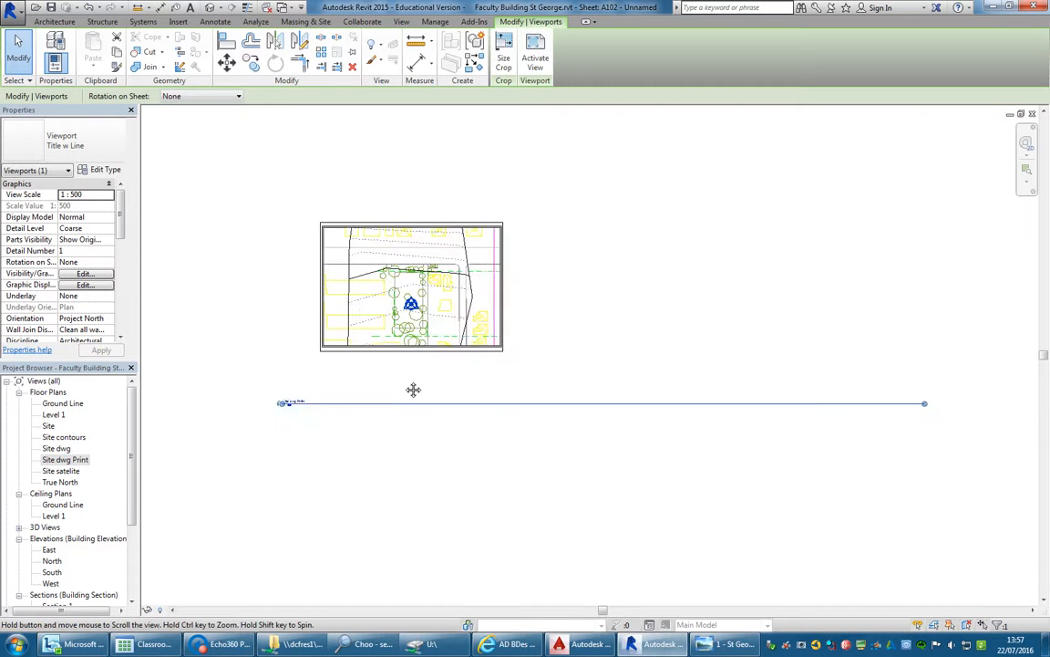
pyautogui.click(101, 147)
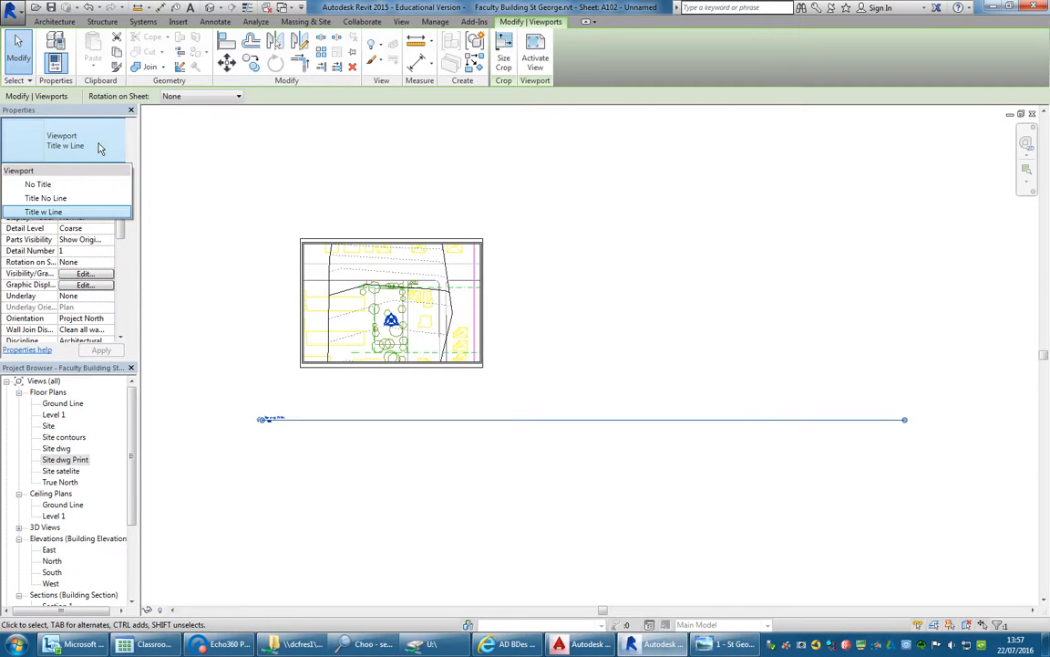
pyautogui.click(55, 187)
pyautogui.click(265, 310)
# Check the untitled plan on sheet A102 up close and save the project
pyautogui.scroll(2, 474, 326)
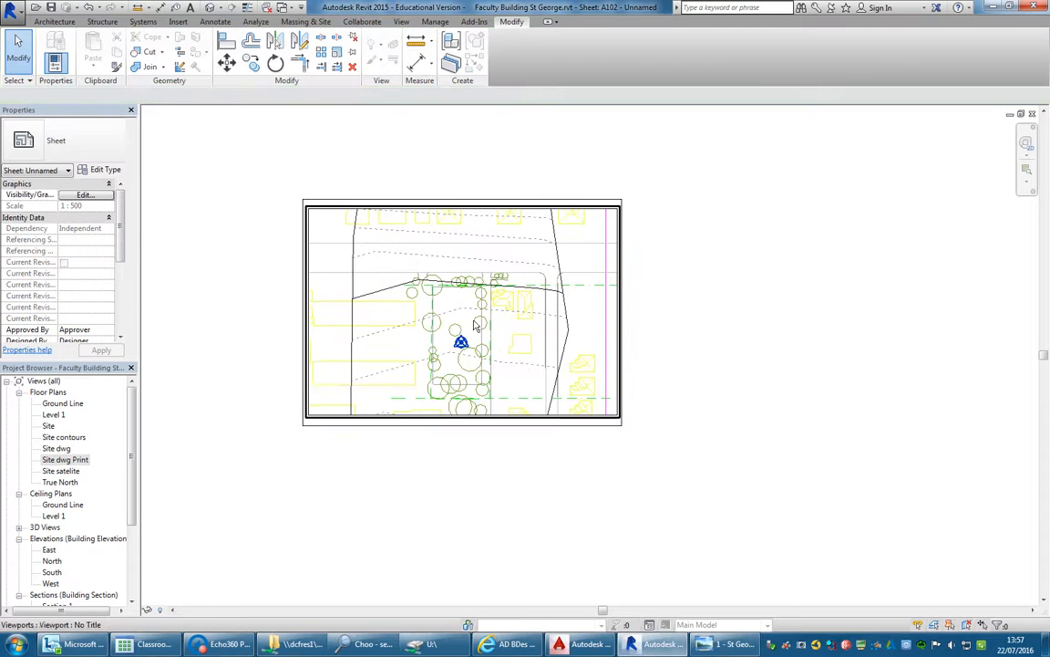
pyautogui.scroll(2, 474, 326)
pyautogui.scroll(1, 498, 417)
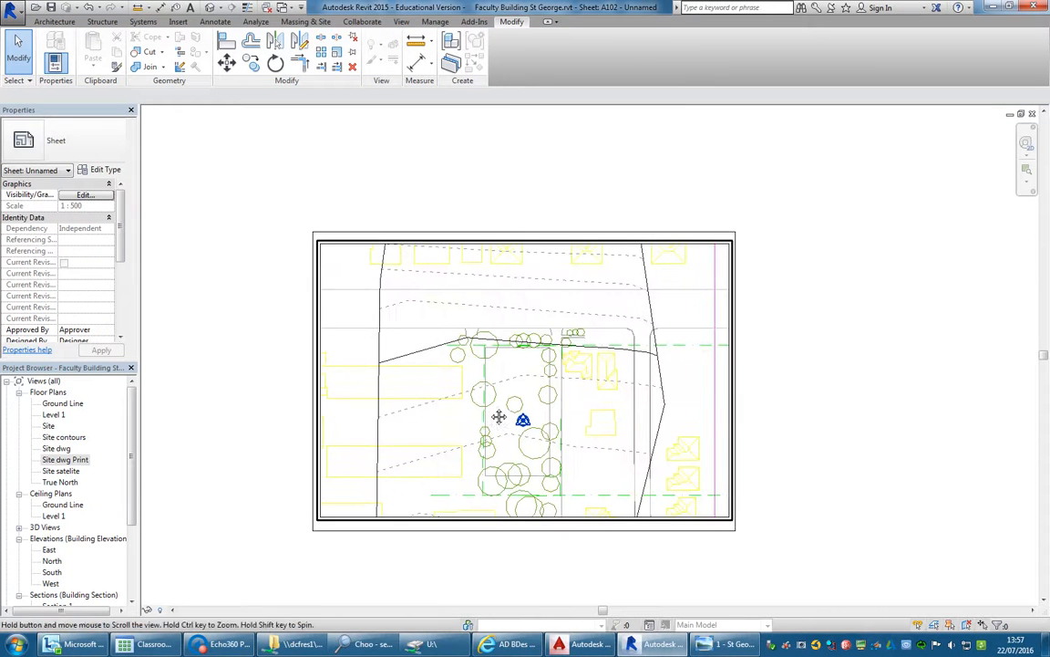
pyautogui.scroll(2, 492, 420)
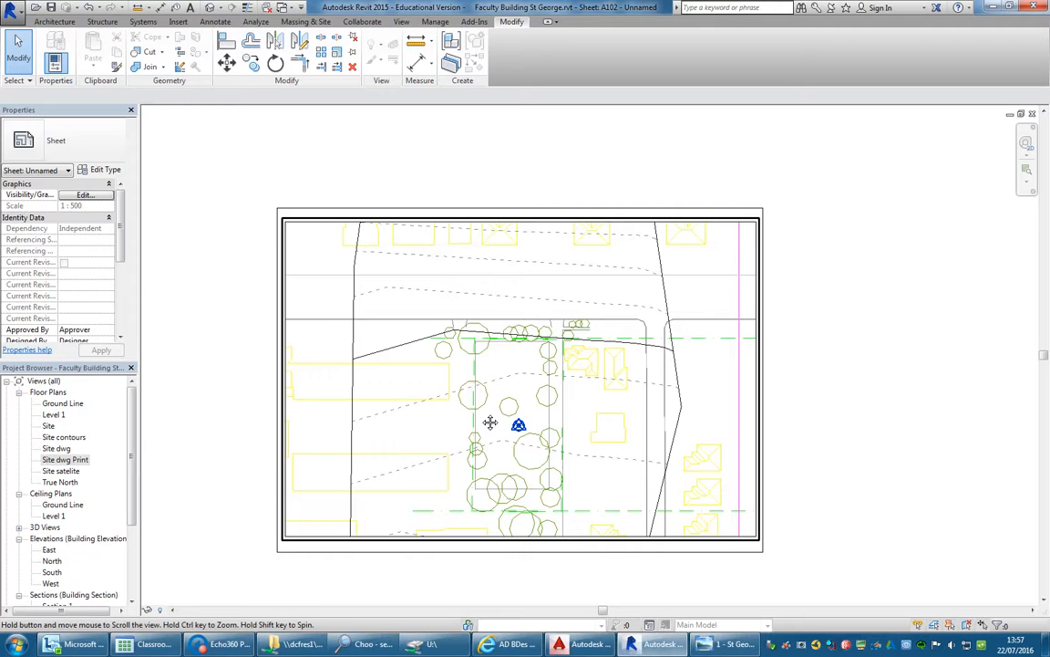
pyautogui.scroll(3, 490, 422)
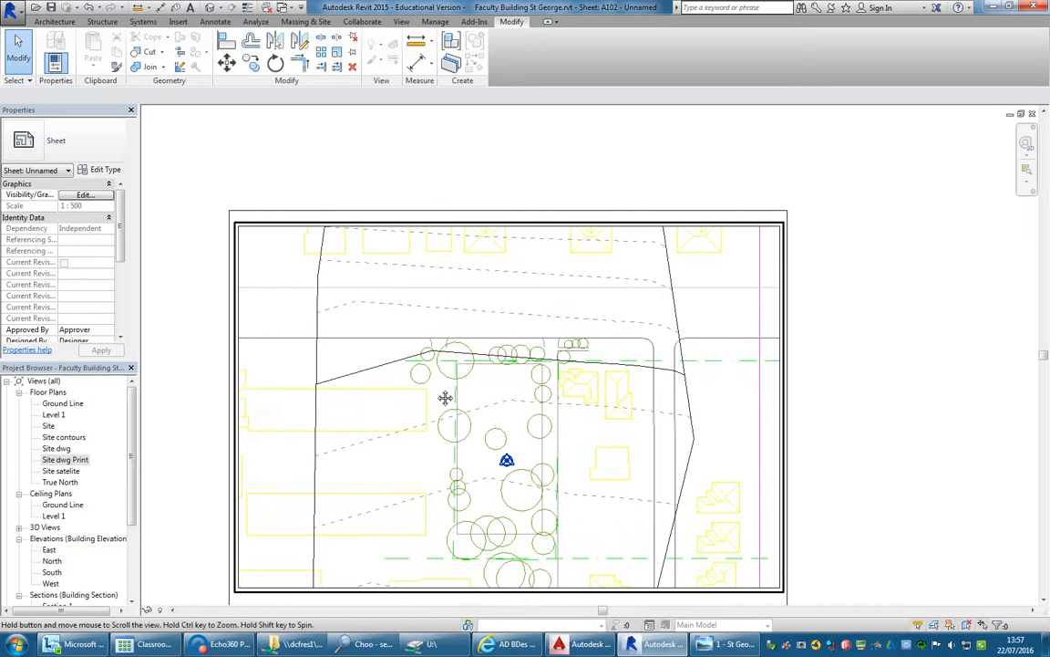
pyautogui.moveTo(445, 398); pyautogui.dragTo(459, 368, button='middle')
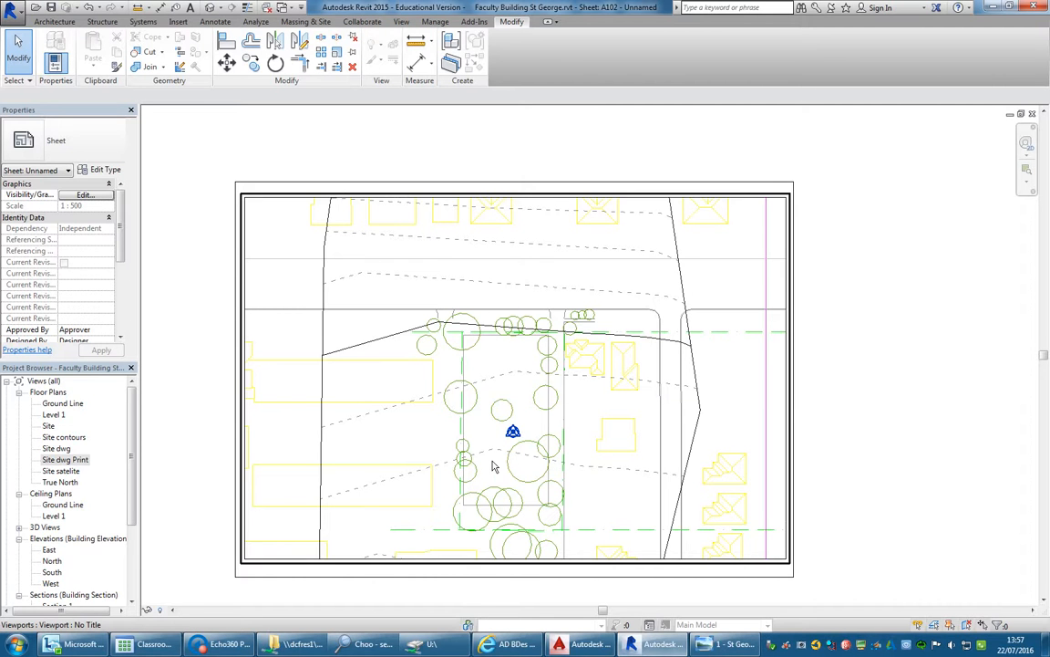
pyautogui.click(52, 9)
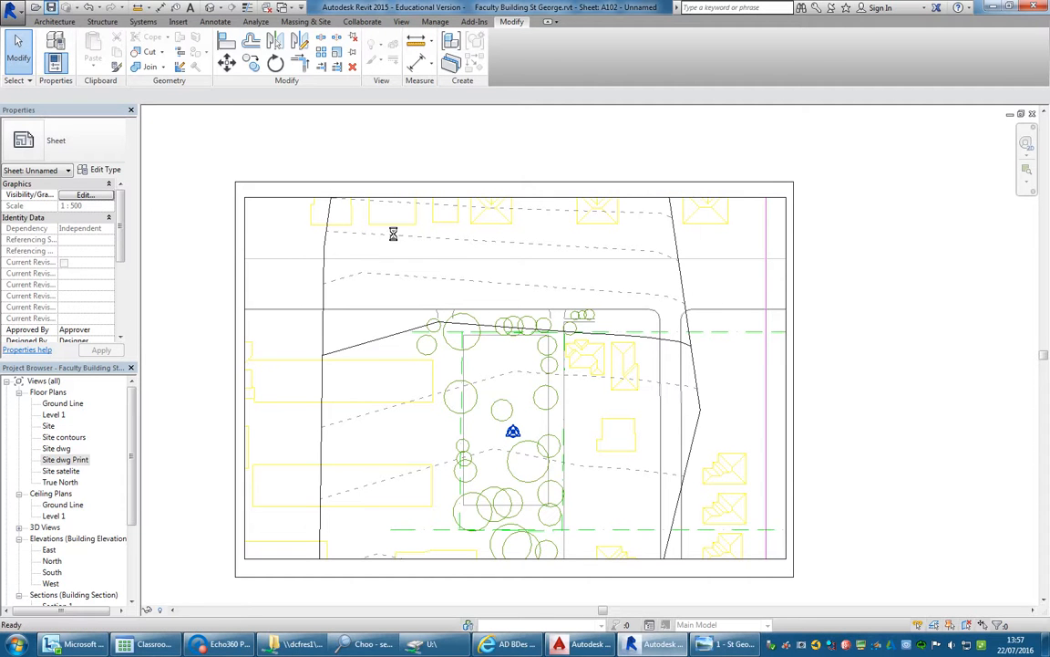
# Start printing the sheet and set the page size to A3 in the printer's properties
pyautogui.click(15, 15)
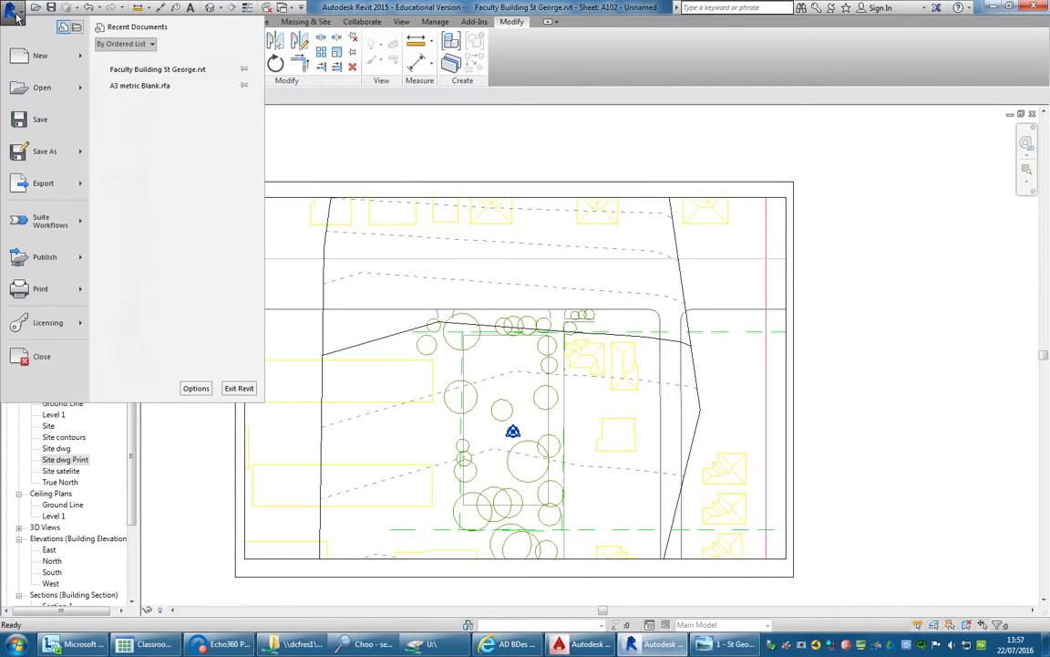
pyautogui.click(44, 287)
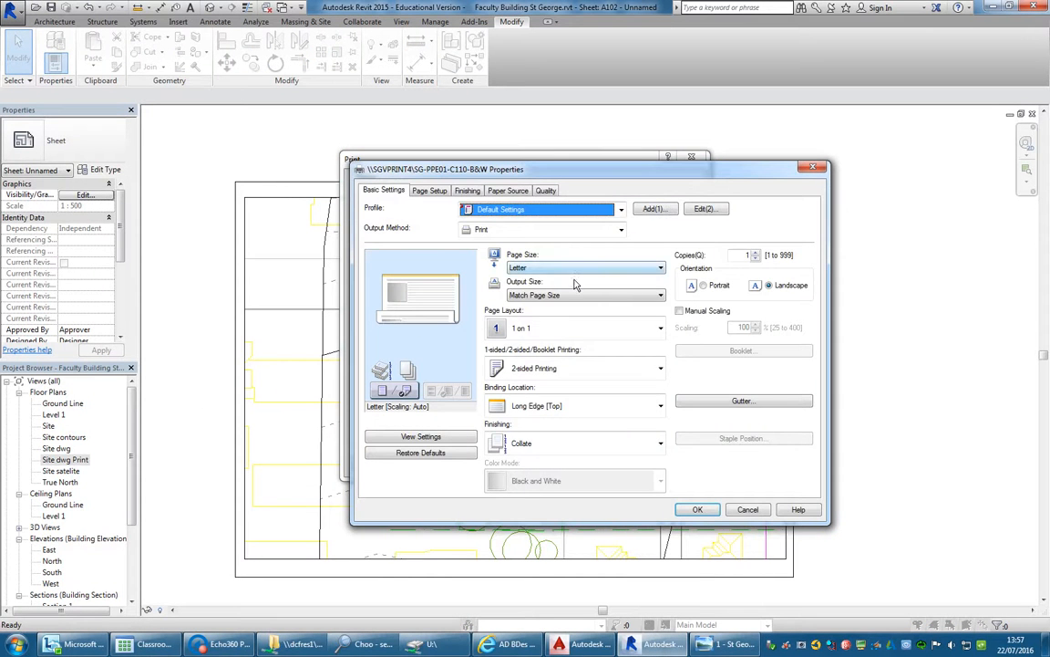
pyautogui.click(583, 268)
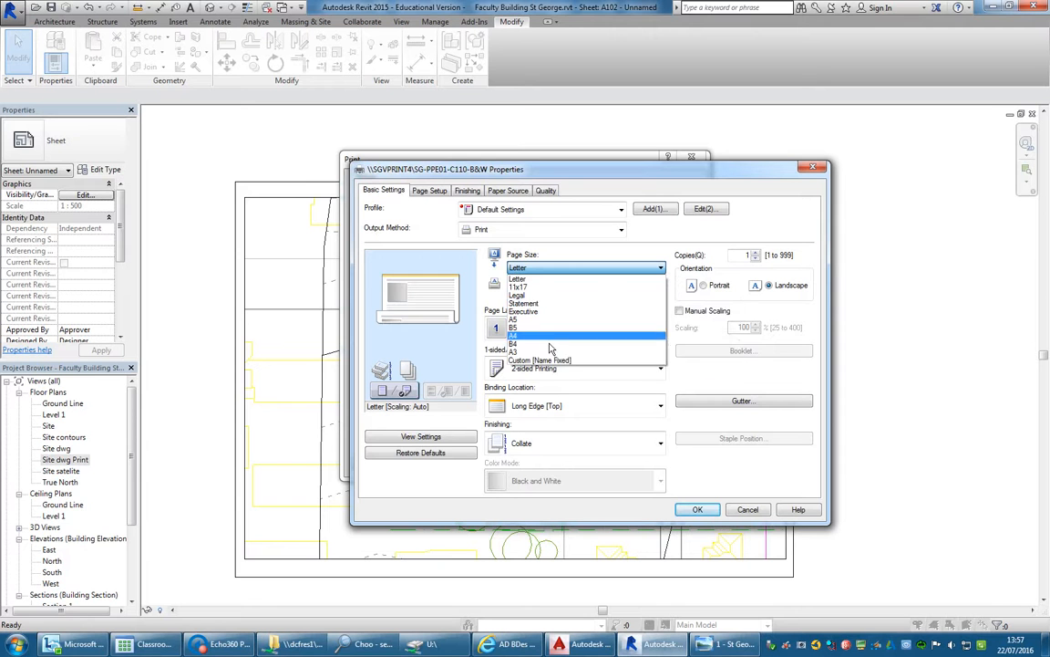
pyautogui.click(547, 356)
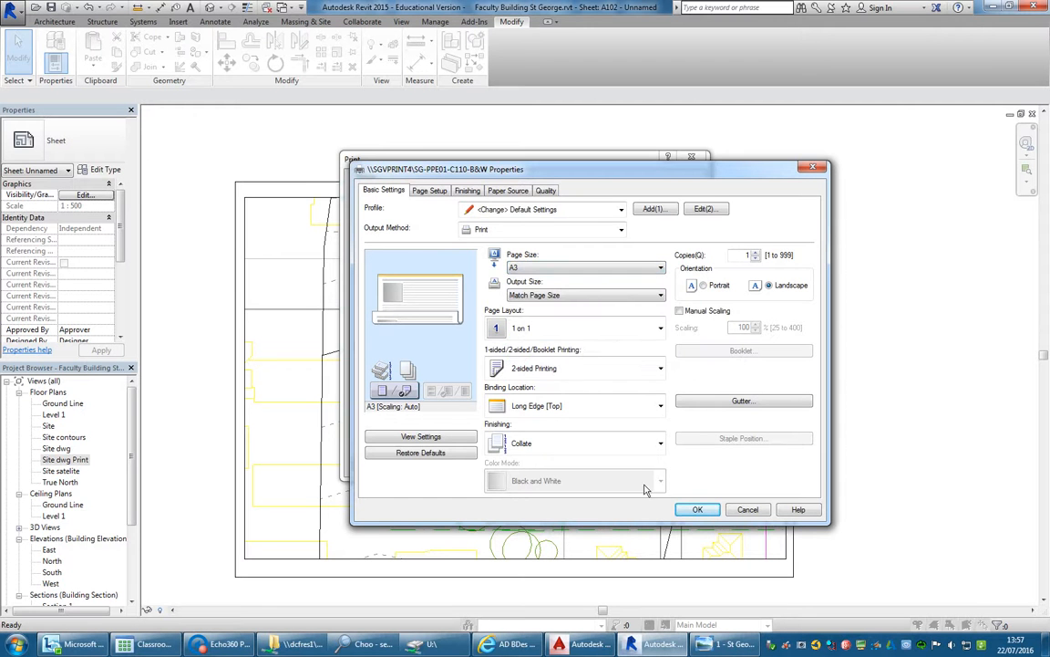
pyautogui.click(698, 508)
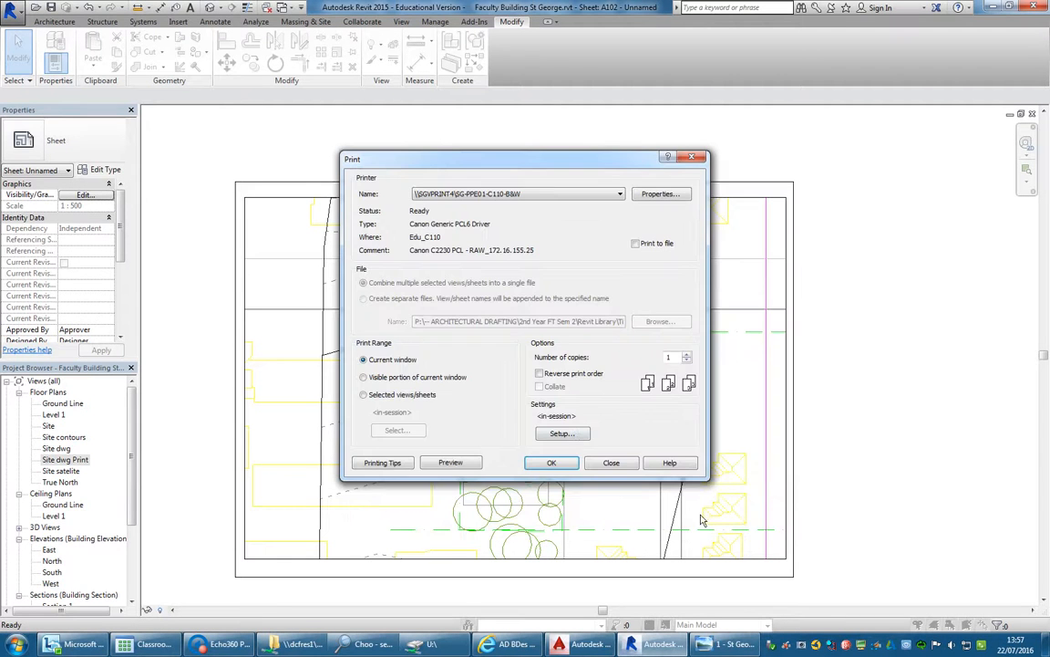
# Set up the print with corner offset, No Margin and 100% zoom, without saving the settings for future sessions, and preview the sheet
pyautogui.click(562, 433)
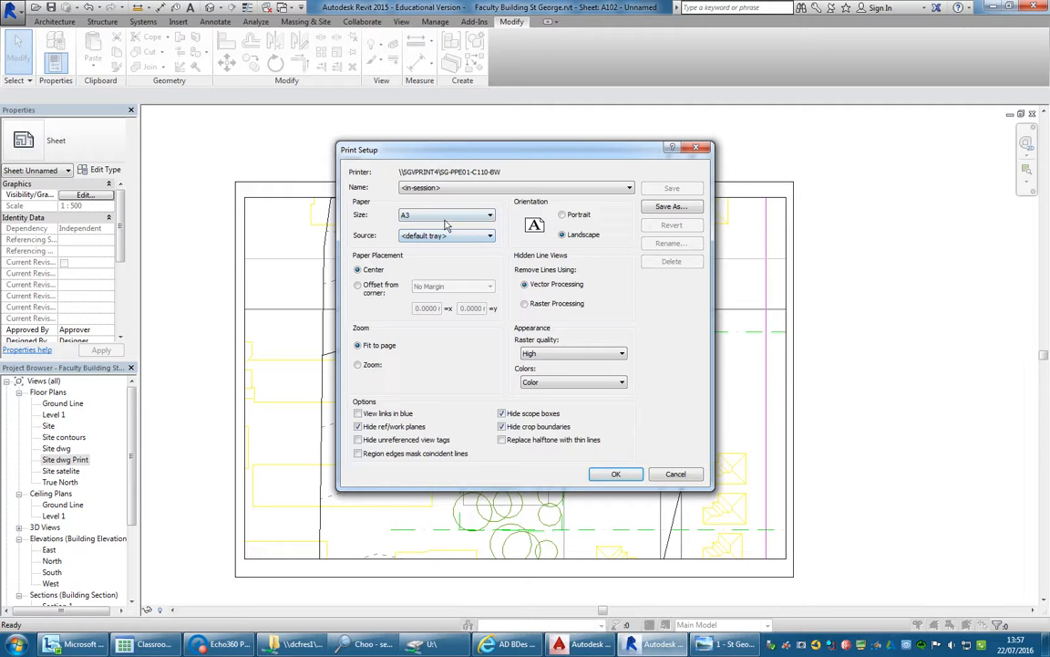
pyautogui.click(357, 364)
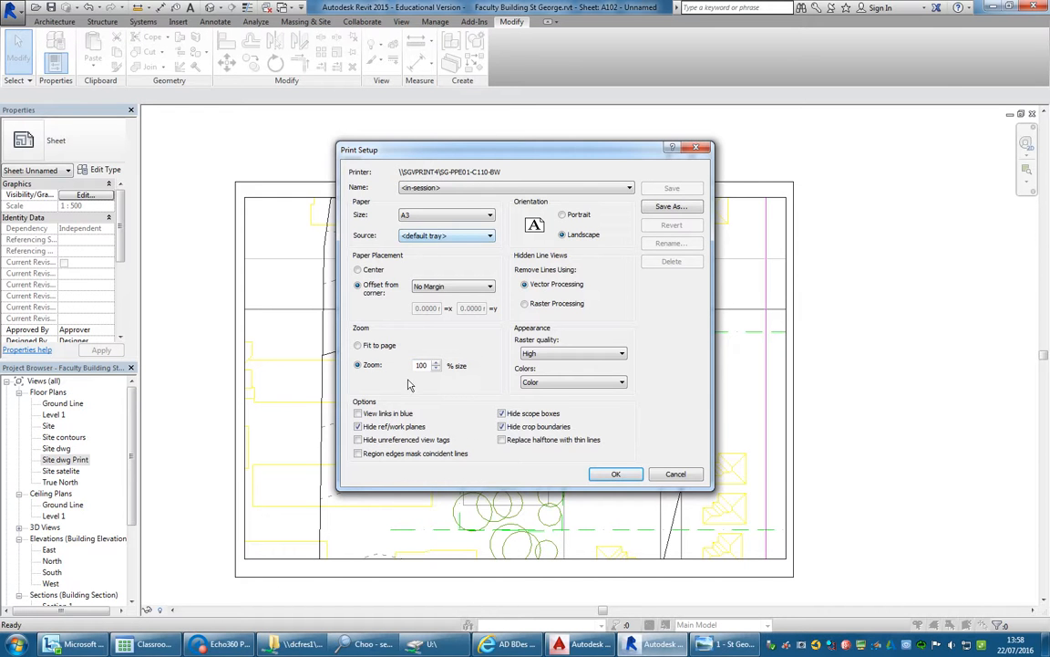
pyautogui.click(622, 477)
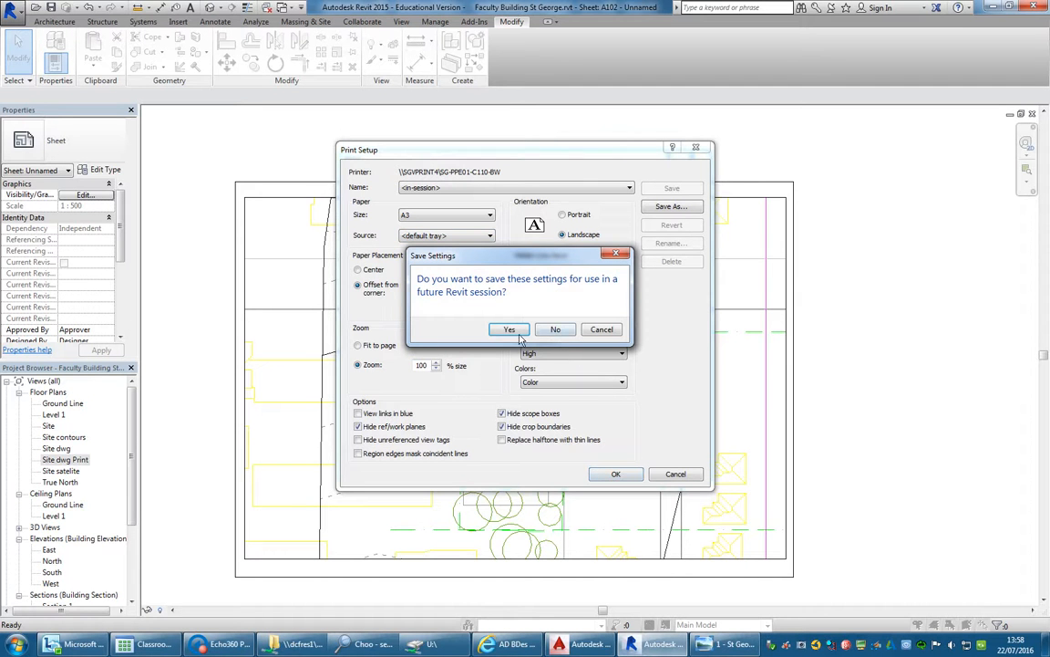
pyautogui.click(556, 331)
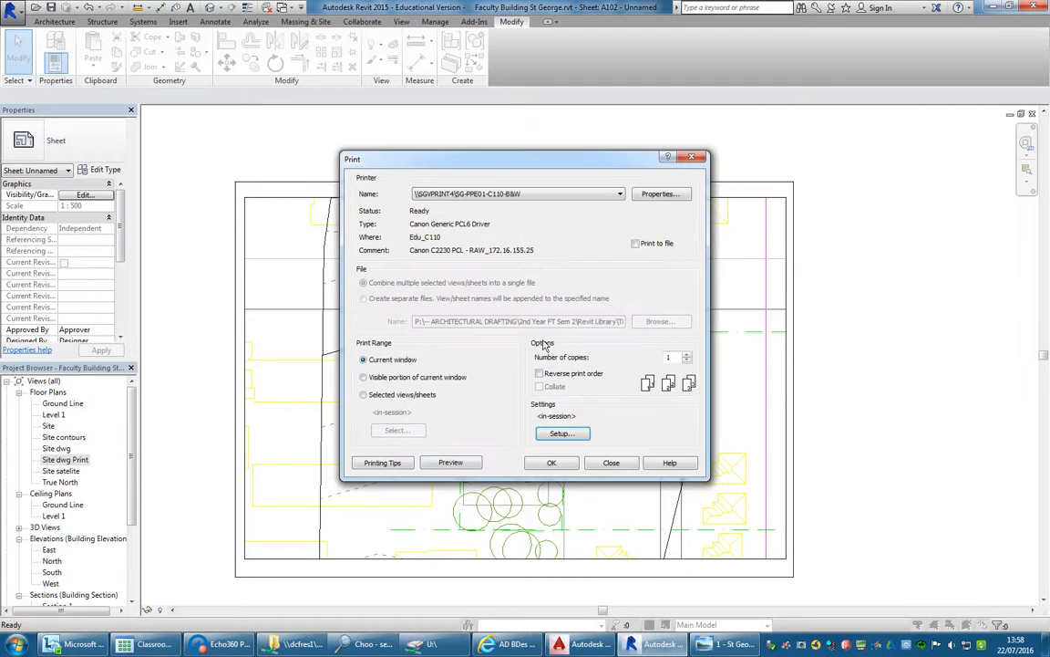
pyautogui.click(451, 464)
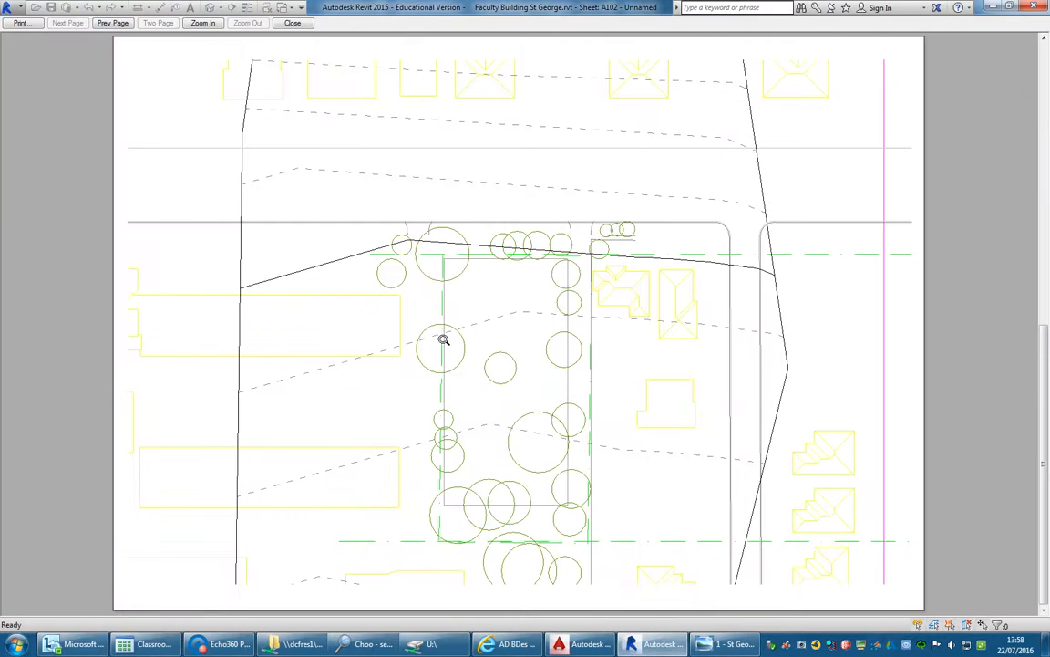
pyautogui.click(22, 24)
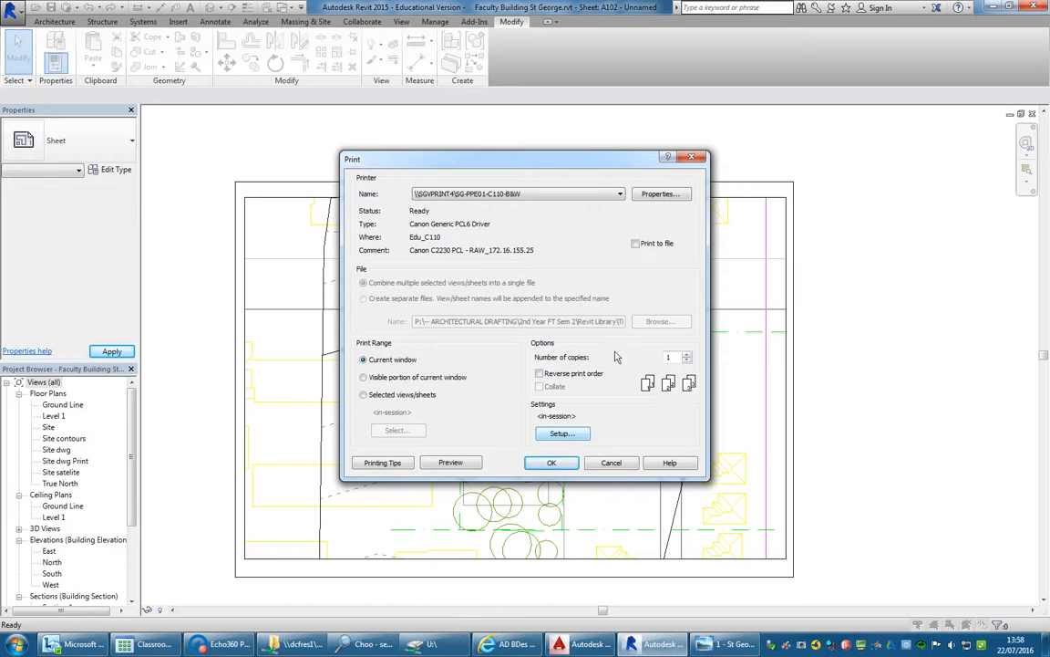
# Examine the printer's page setup, finishing, paper source and quality properties
pyautogui.click(660, 195)
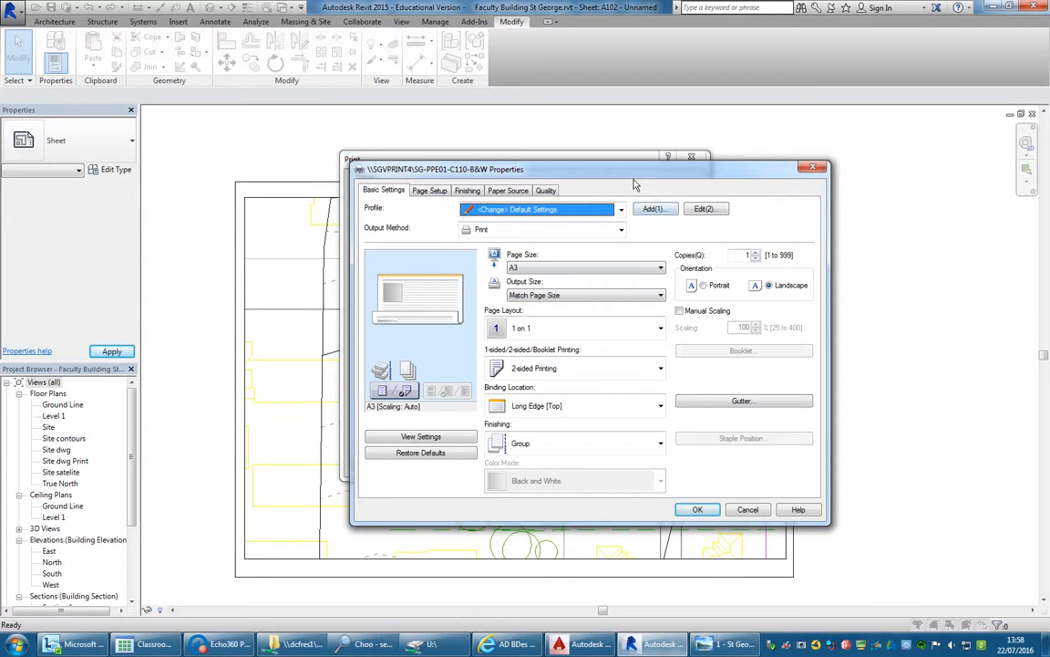
pyautogui.moveTo(634, 179); pyautogui.dragTo(596, 175)
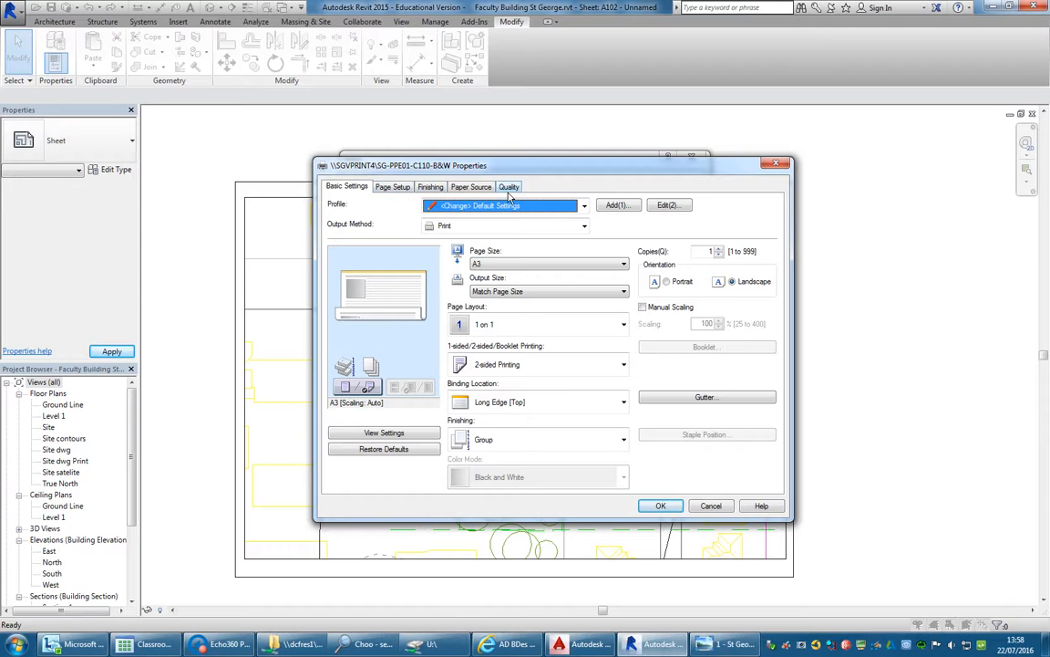
pyautogui.click(414, 188)
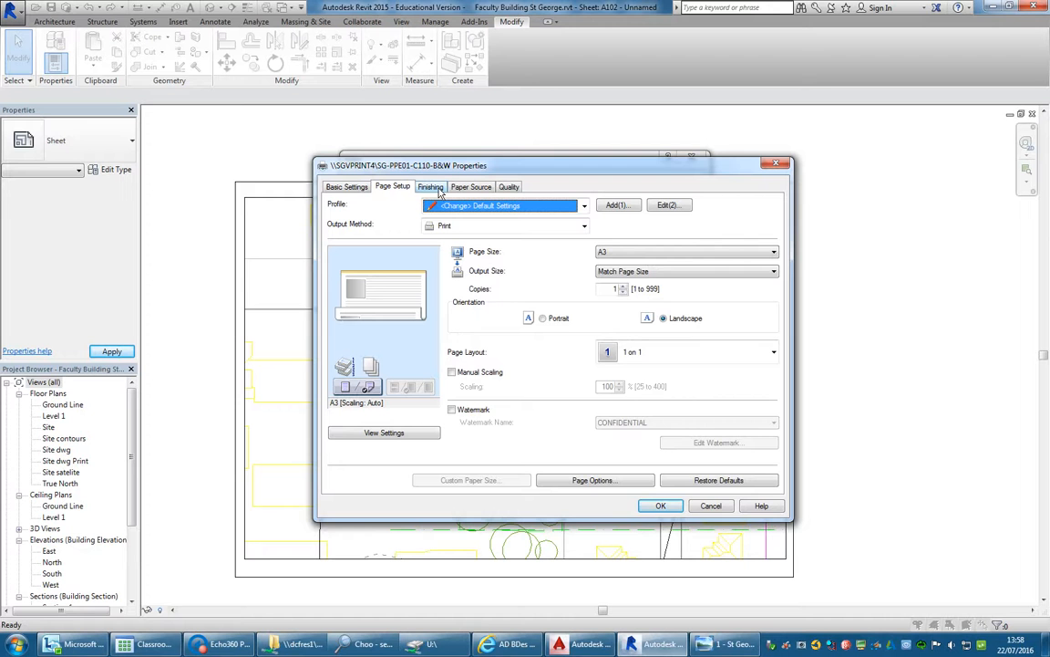
pyautogui.click(433, 187)
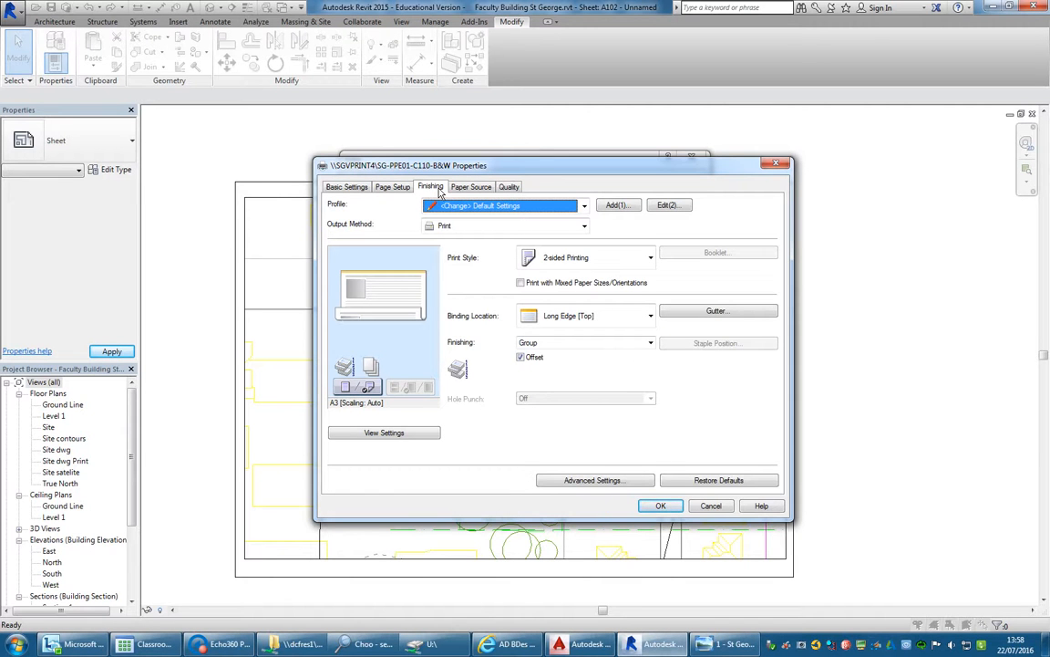
pyautogui.click(472, 188)
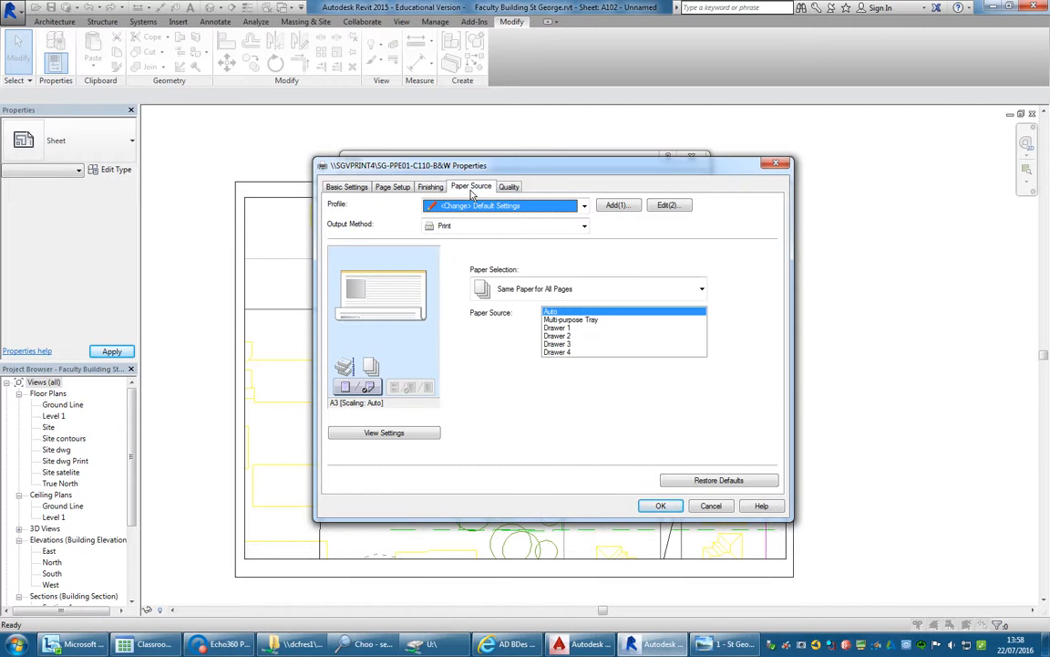
pyautogui.click(510, 187)
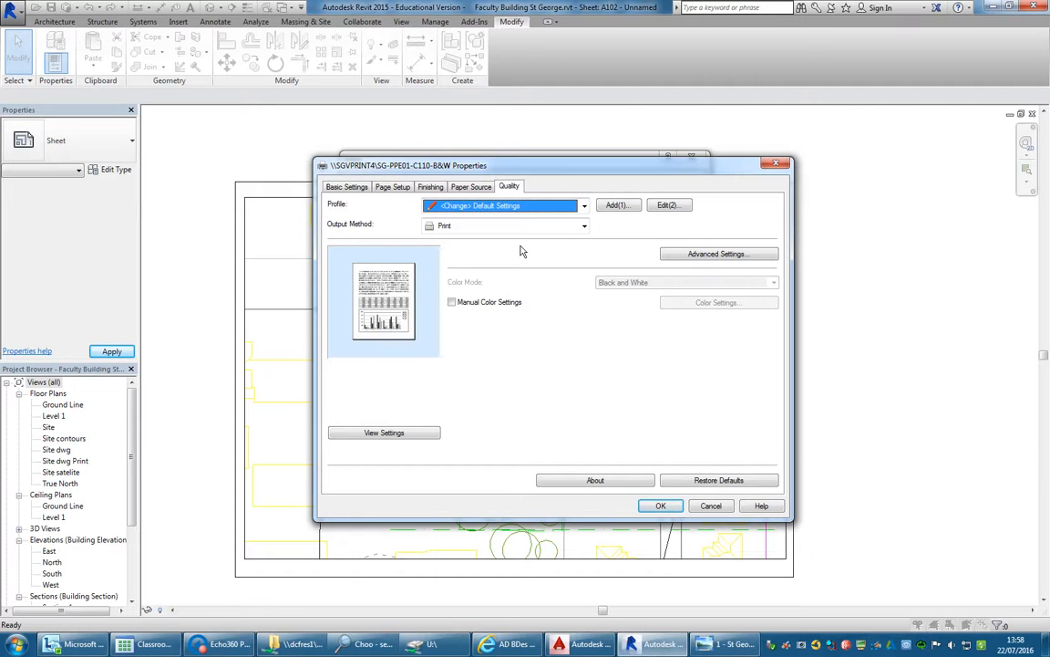
# Try the Manual Color Settings option, restore it to off, and inspect the advanced quality settings without changing them
pyautogui.click(454, 302)
pyautogui.click(454, 301)
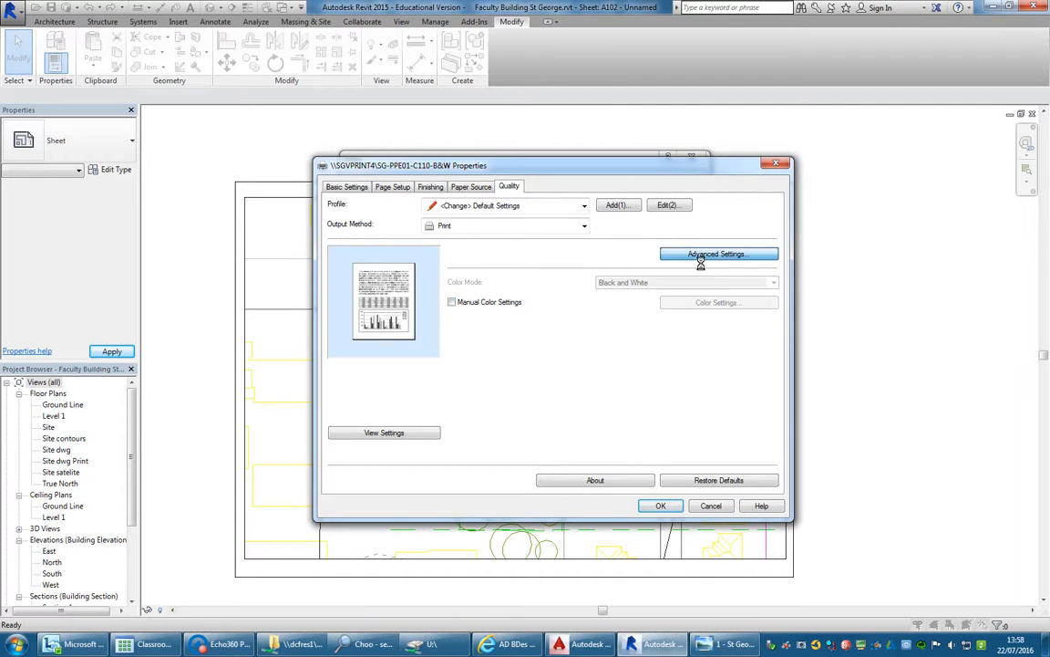
pyautogui.click(704, 256)
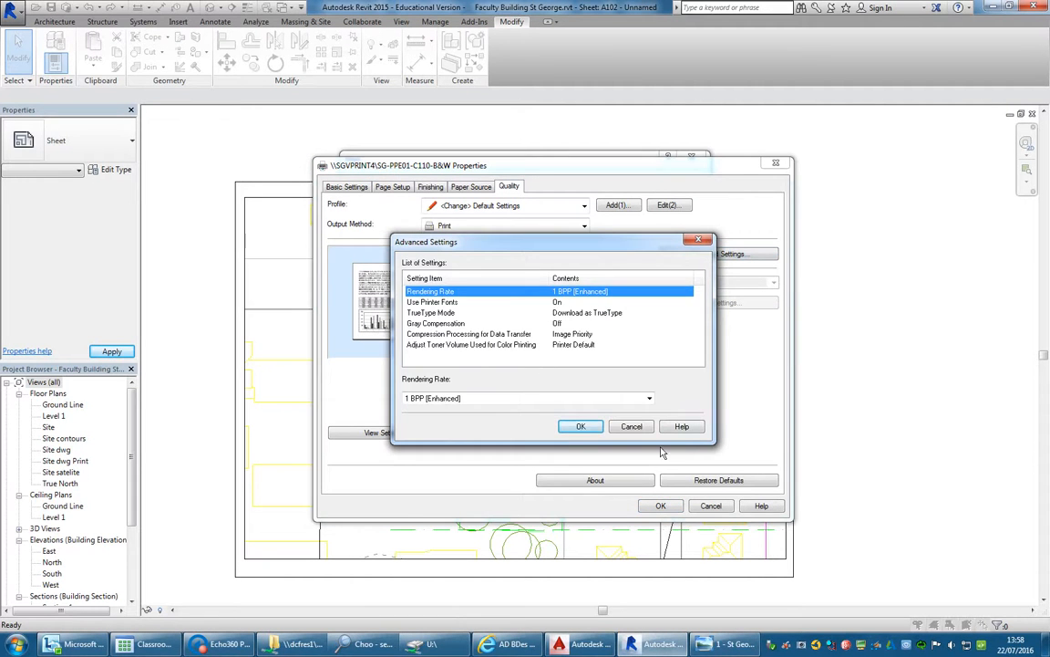
pyautogui.click(632, 427)
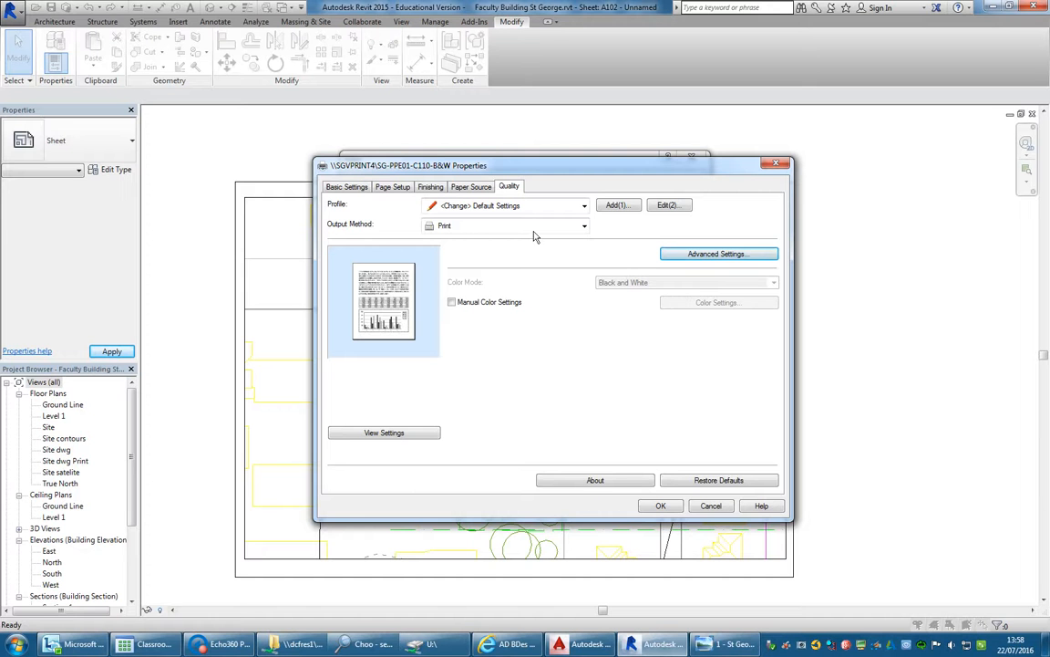
# Review the printer's full settings summary, including page setup, quality and device settings, and accept the printer properties
pyautogui.click(397, 434)
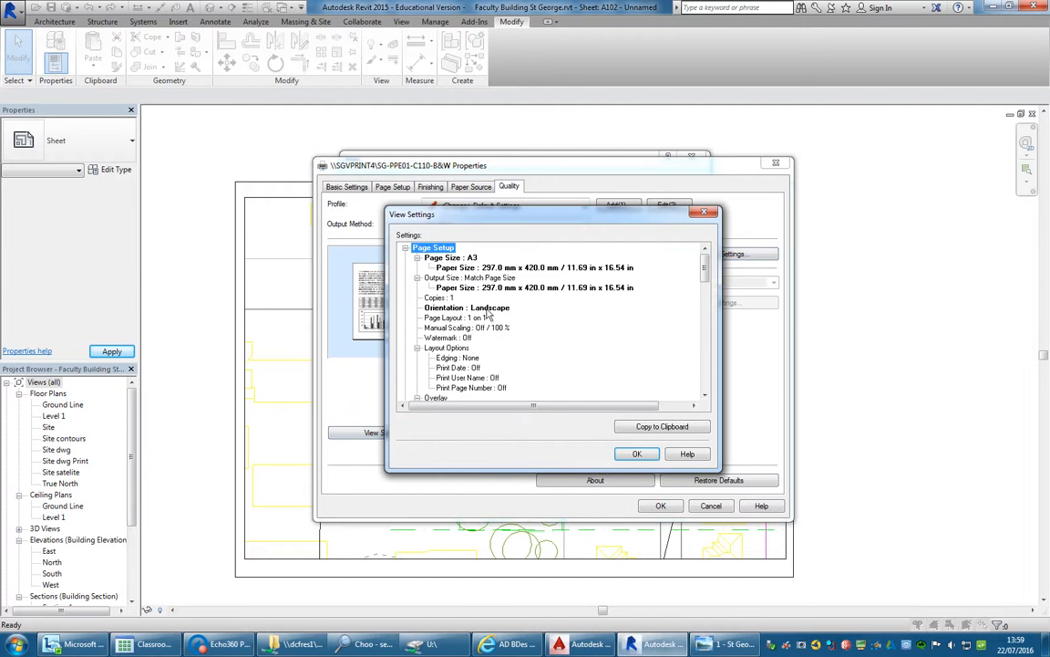
pyautogui.scroll(-12, 718, 290)
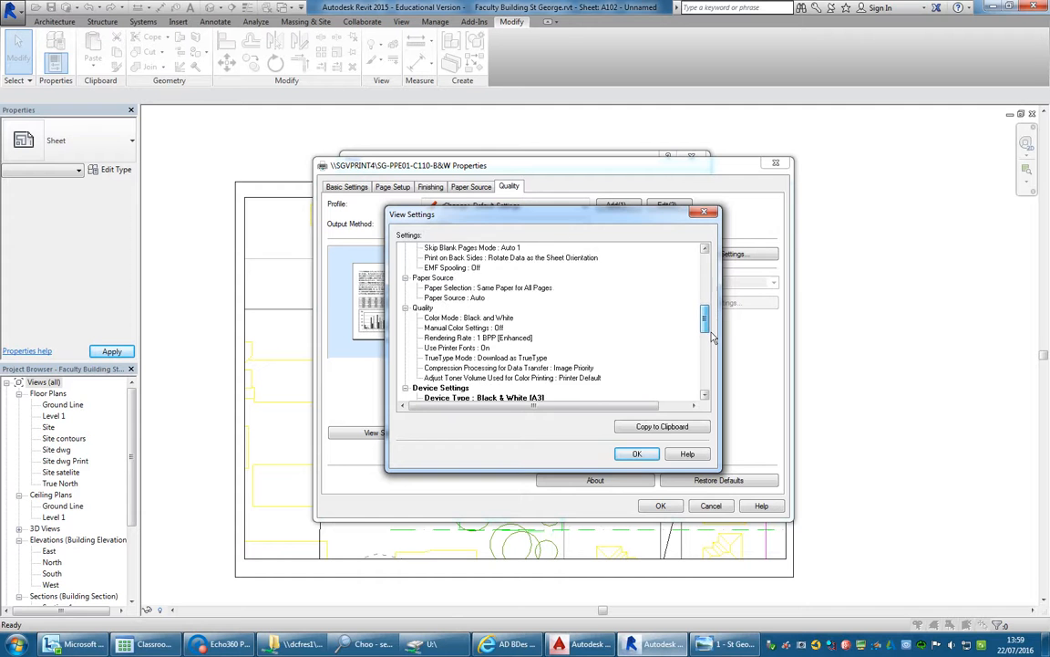
pyautogui.scroll(-1, 714, 340)
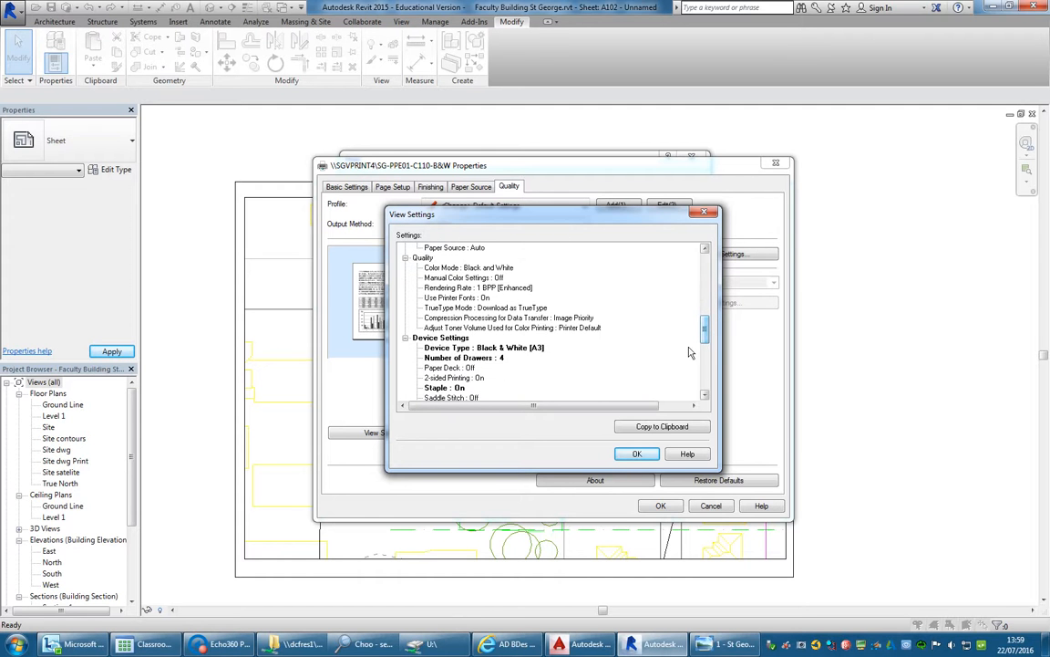
pyautogui.click(463, 349)
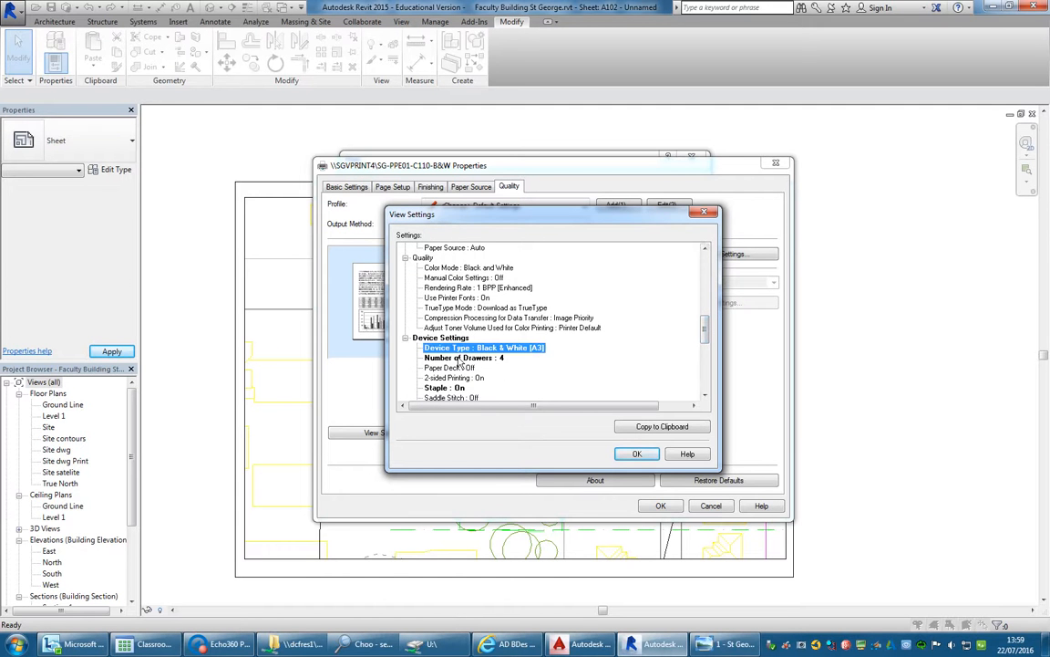
pyautogui.click(638, 454)
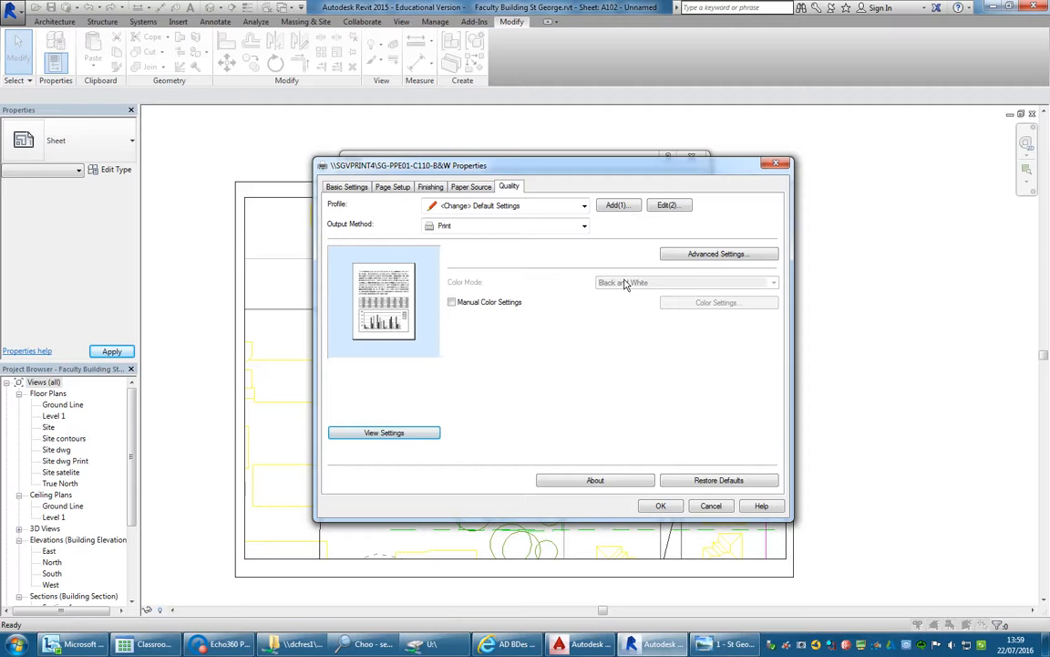
pyautogui.click(657, 507)
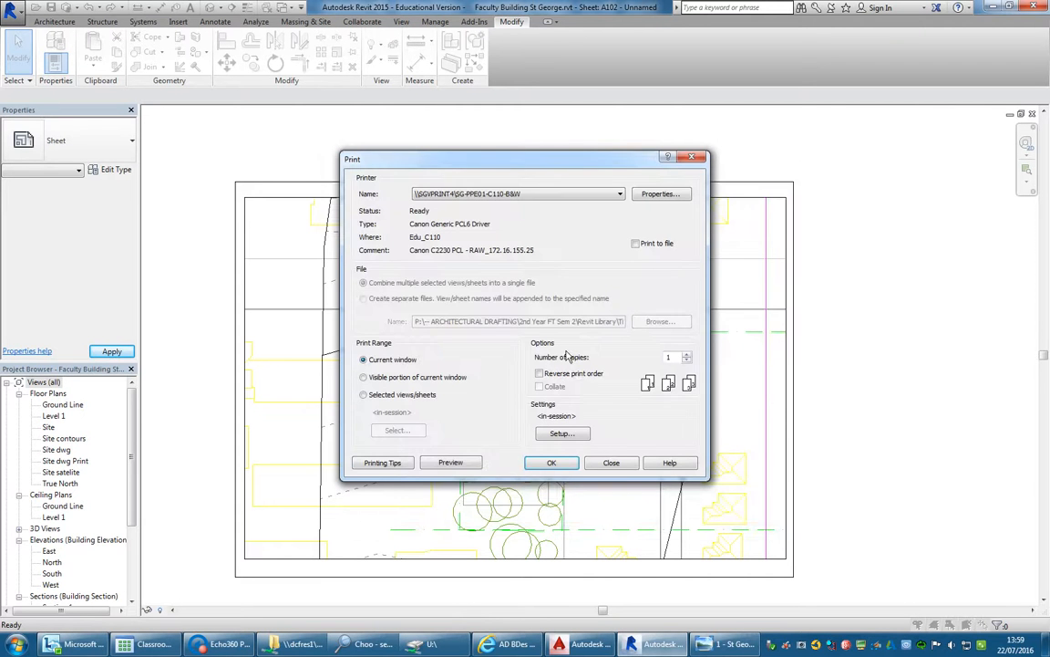
# Set the print colours to Black Lines in the print setup and preview the sheet
pyautogui.click(563, 434)
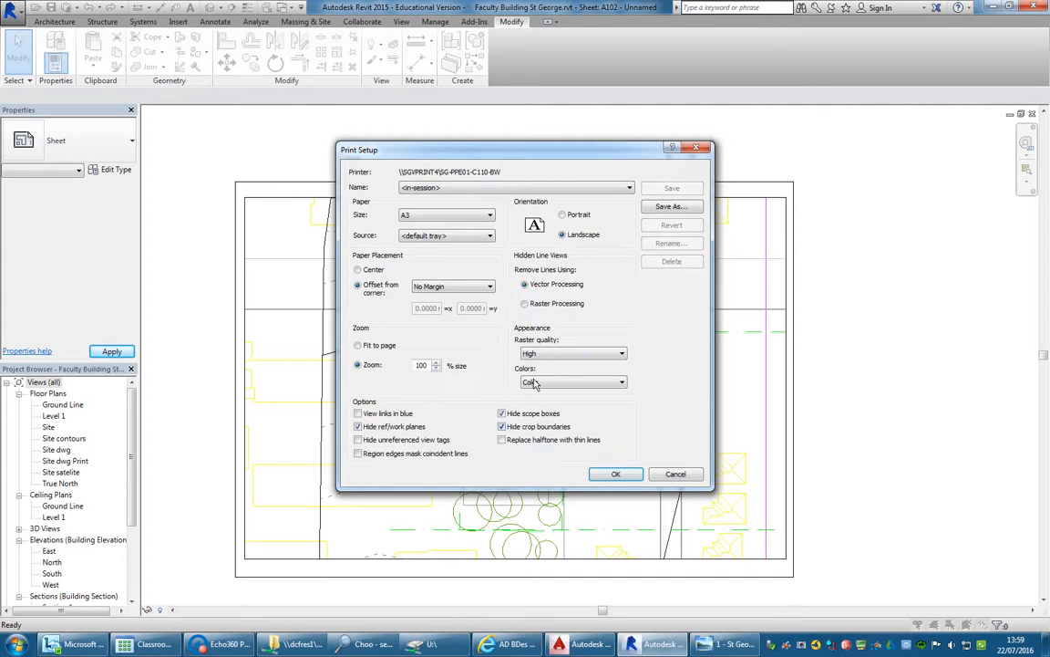
pyautogui.click(570, 382)
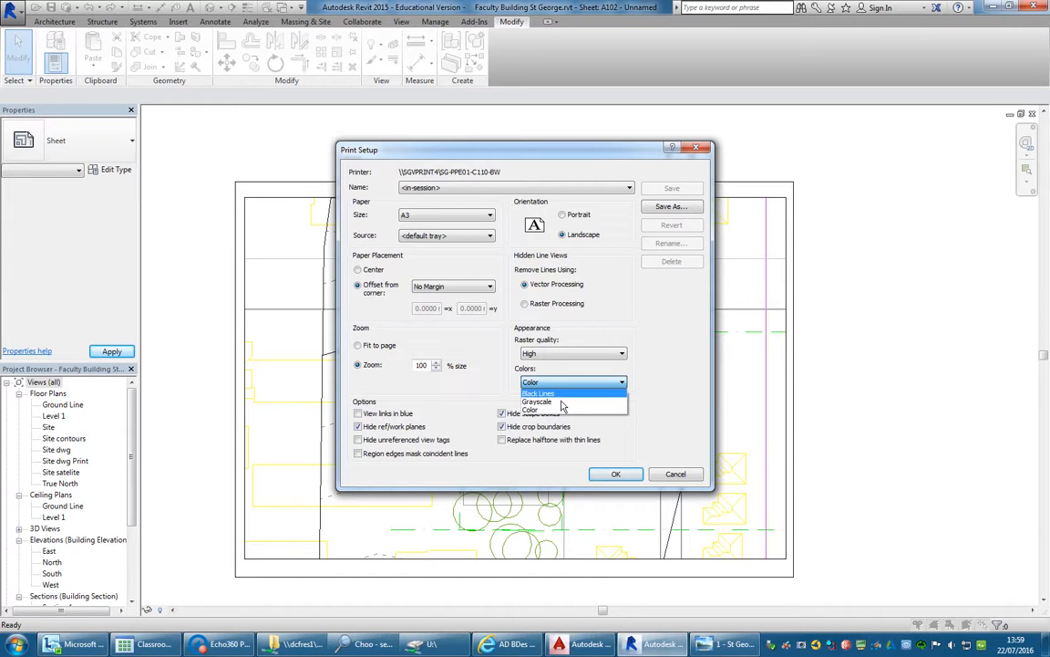
pyautogui.click(558, 393)
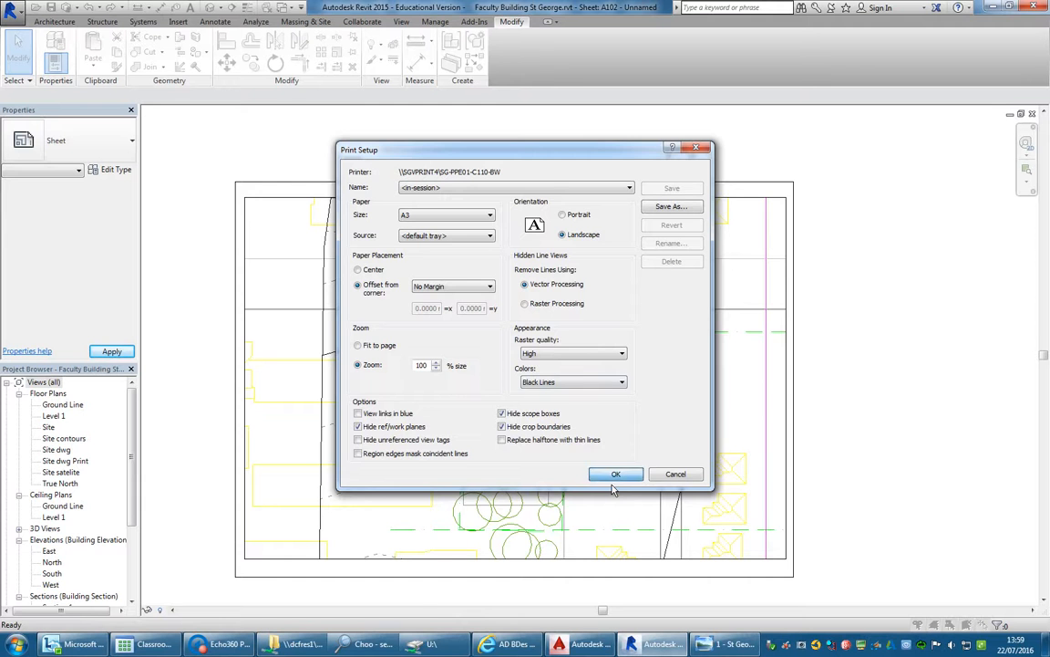
pyautogui.click(616, 474)
pyautogui.click(511, 328)
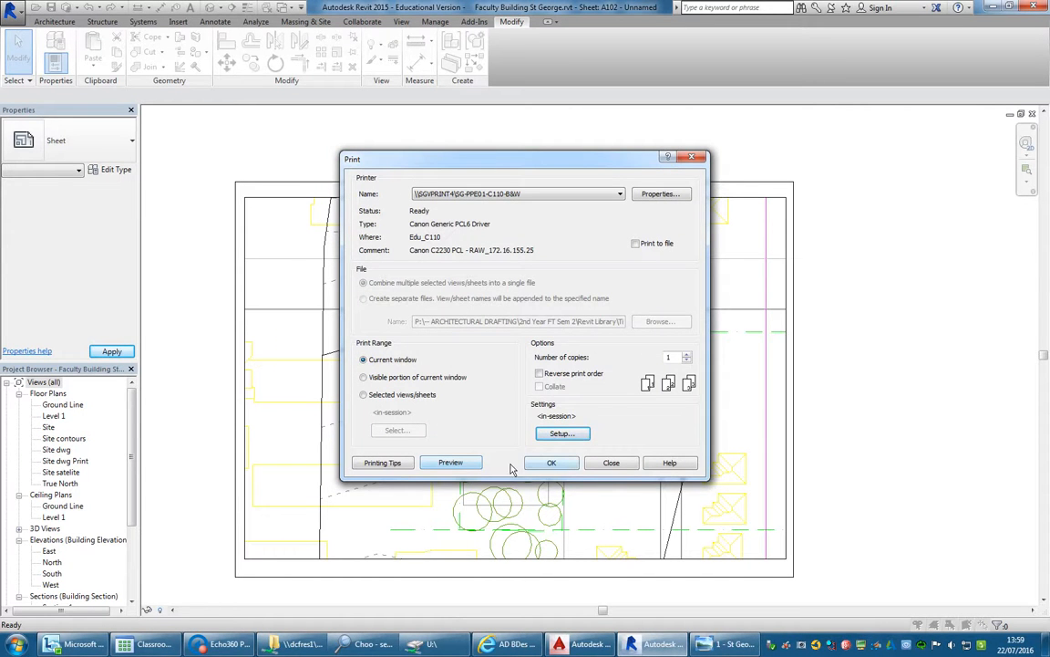
pyautogui.click(450, 463)
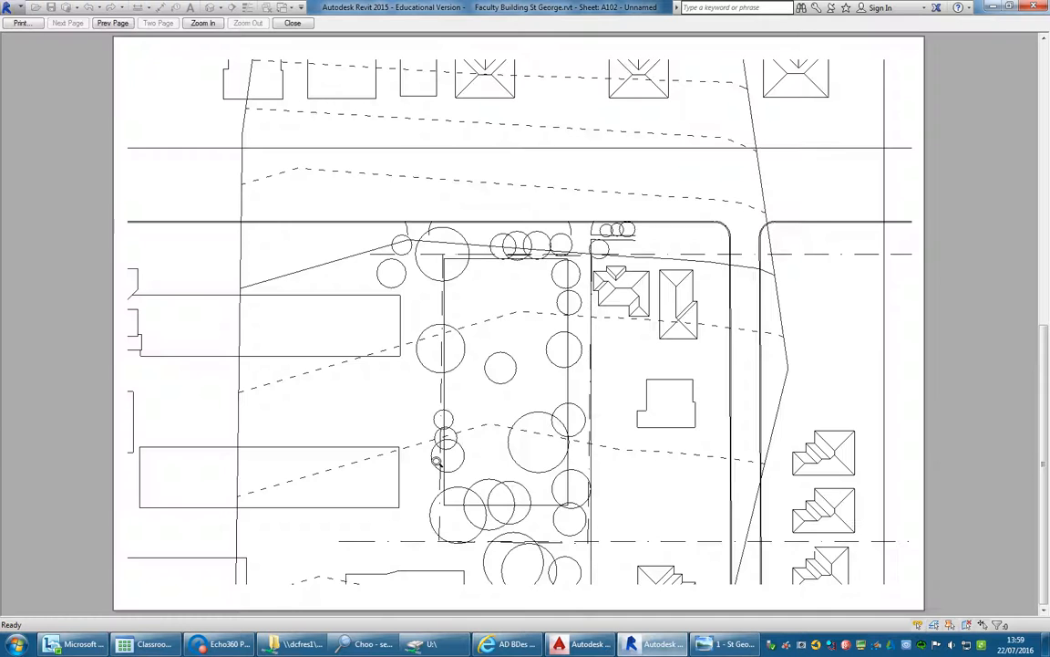
# Print one copy of the sheet from the preview and dismiss the printer notification
pyautogui.click(19, 23)
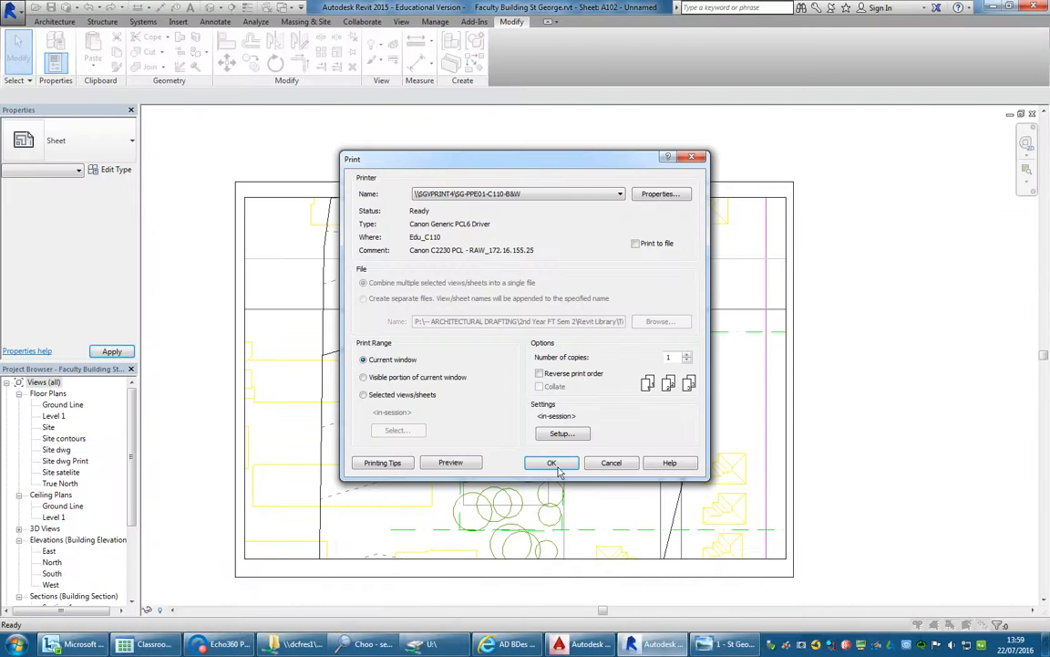
pyautogui.click(497, 421)
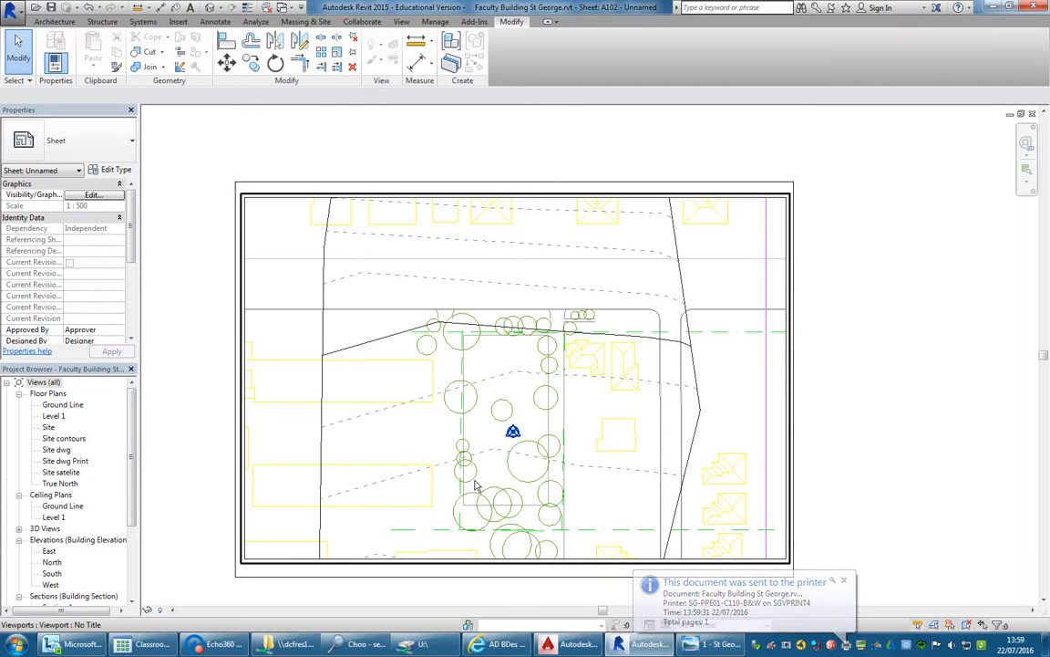
pyautogui.click(847, 584)
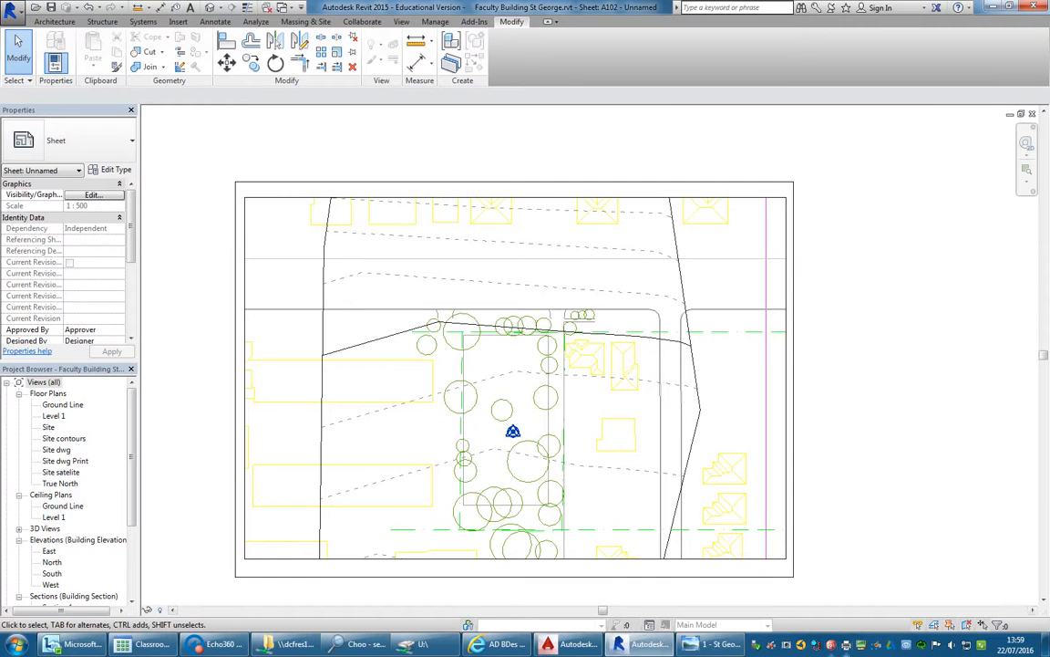
# Stop the demo in the classroom management program
pyautogui.rightClick(906, 650)
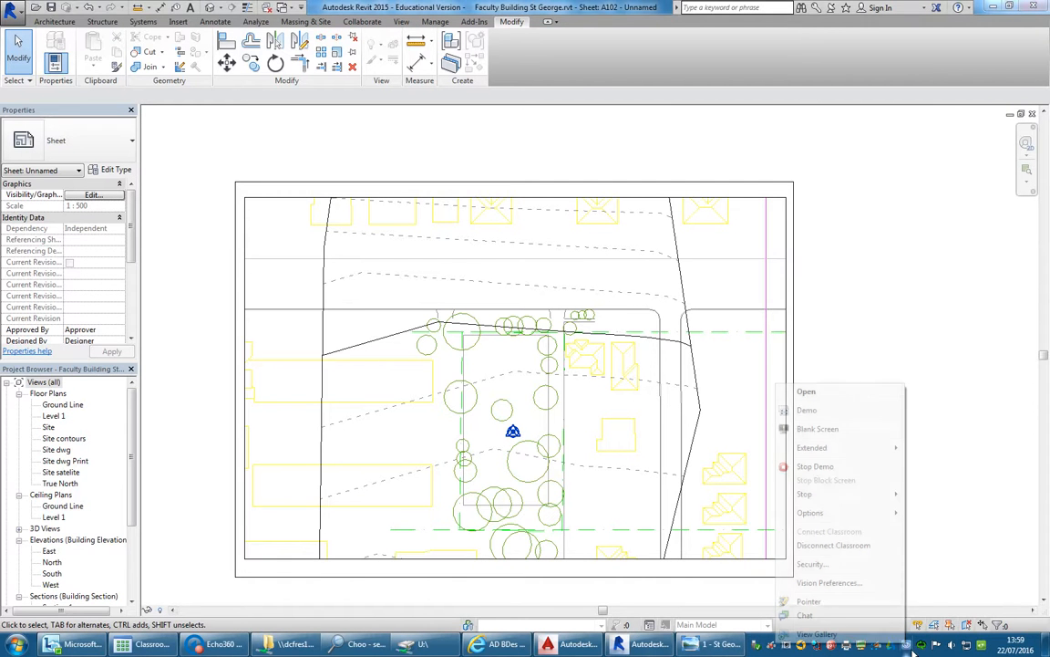
pyautogui.click(840, 468)
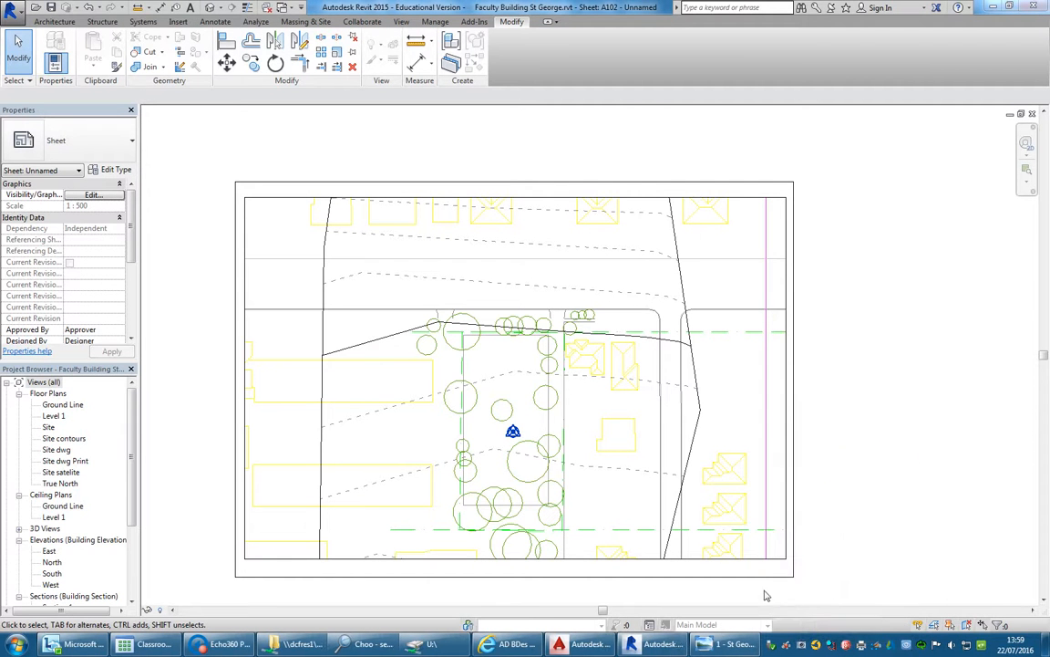
pyautogui.rightClick(229, 649)
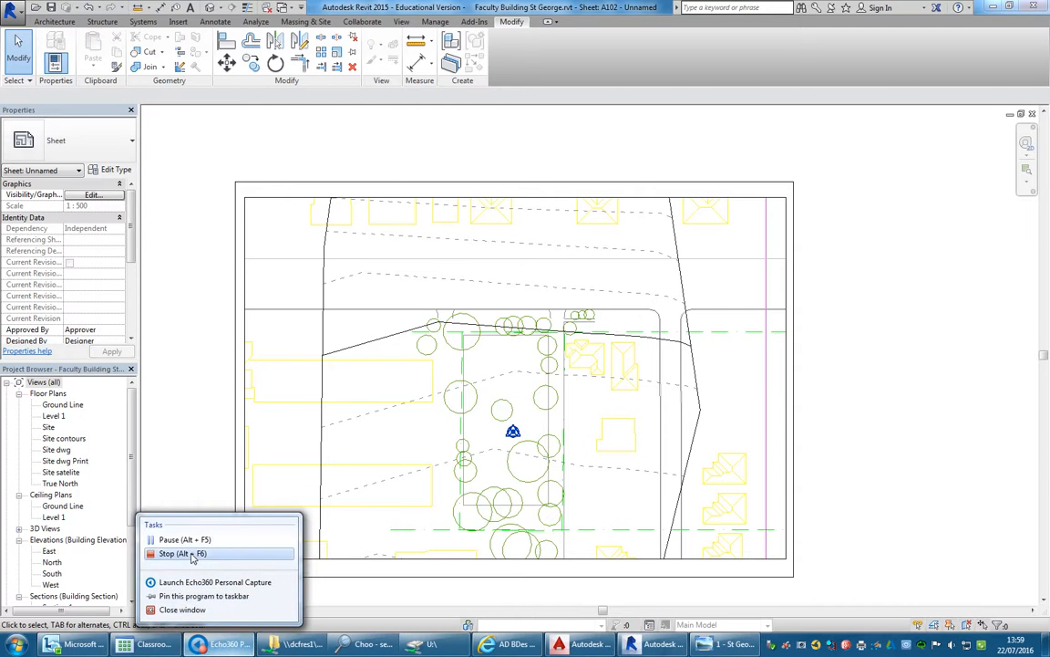